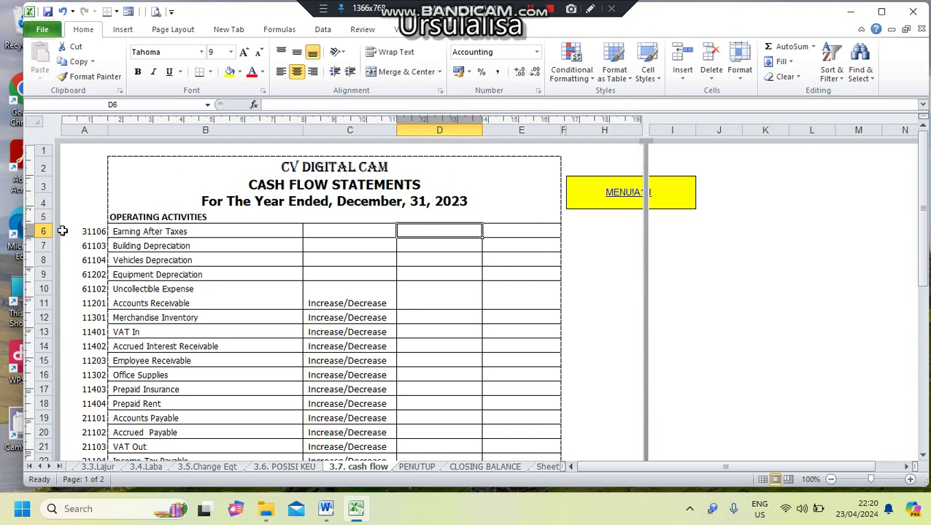
Review the operating, investing and financing activities sections of the cash flow statement
{"action": "left_click", "coordinate": [180, 220]}
{"action": "scroll", "coordinate": [179, 240], "scroll_direction": "down", "scroll_amount": 5}
{"action": "left_click", "coordinate": [152, 288]}
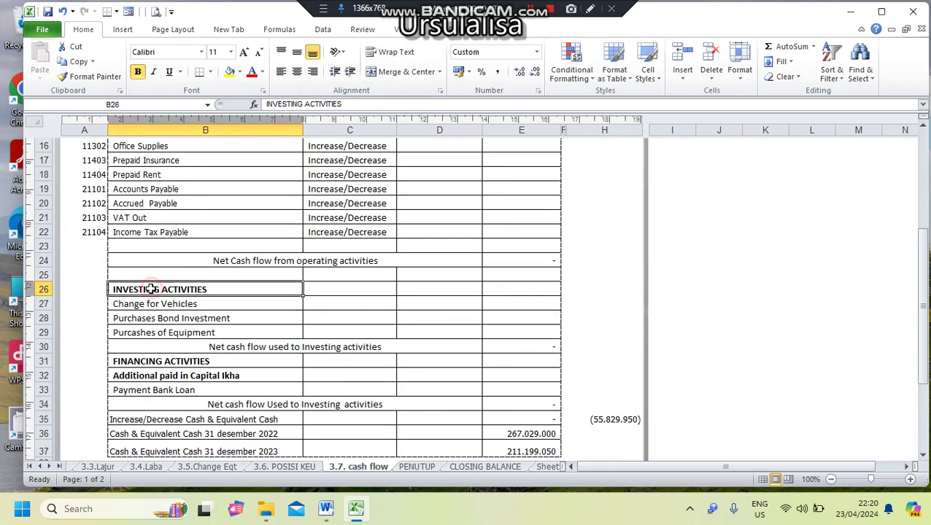
{"action": "left_click", "coordinate": [168, 359]}
{"action": "scroll", "coordinate": [249, 306], "scroll_direction": "up", "scroll_amount": 5}
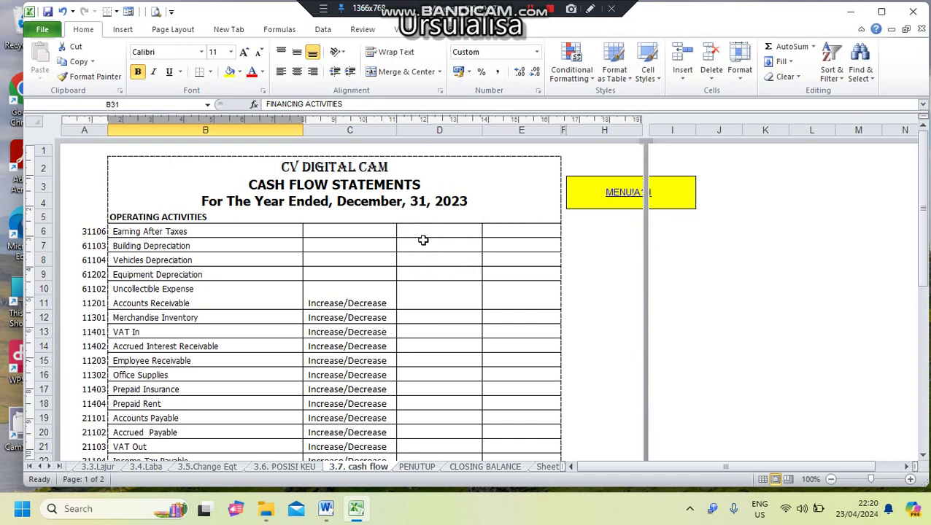
Link Earning After Taxes in D6 of the cash flow sheet to cell E49 of the 3.4.Laba sheet
{"action": "left_click", "coordinate": [186, 235]}
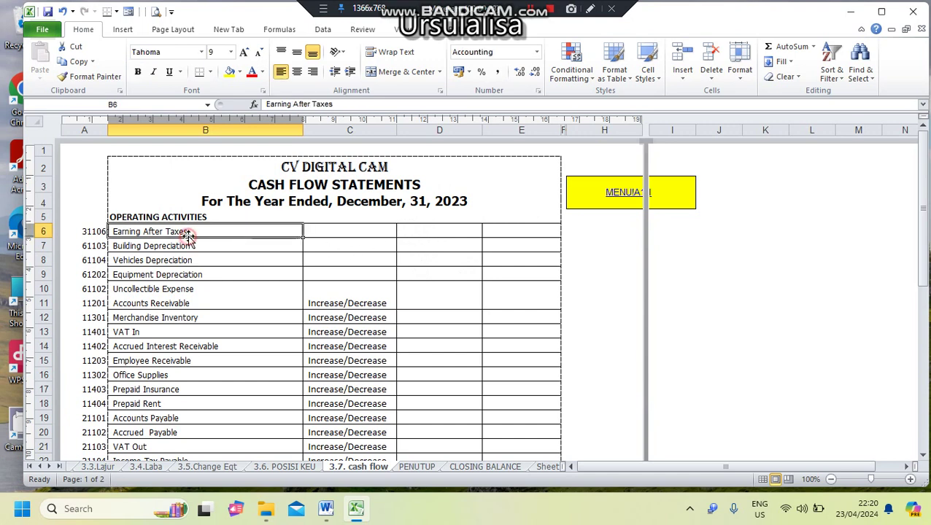
{"action": "left_click", "coordinate": [434, 235]}
{"action": "type", "text": "="}
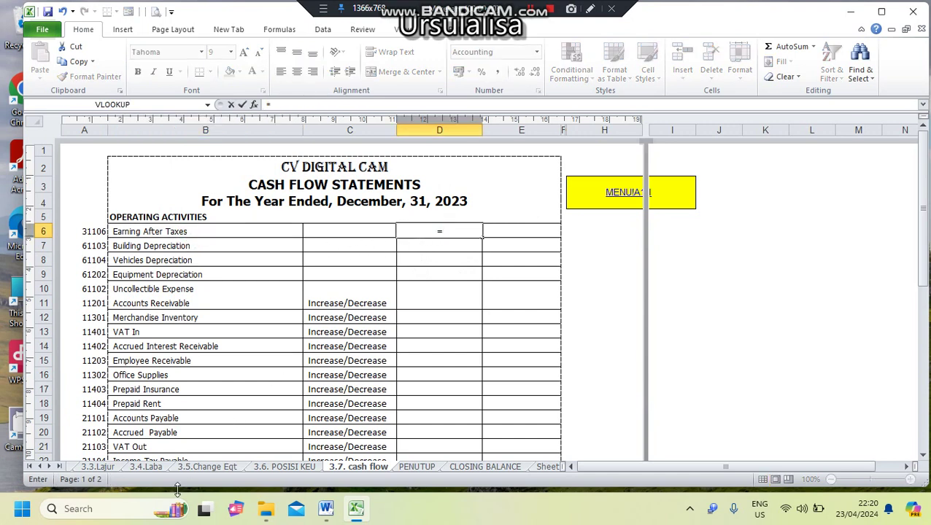
{"action": "left_click", "coordinate": [164, 473]}
{"action": "left_click", "coordinate": [496, 391]}
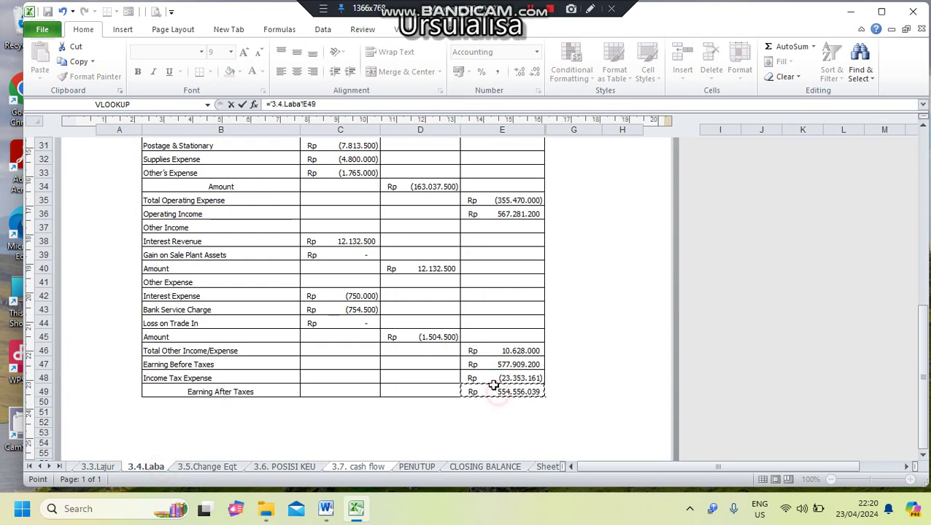
{"action": "key", "text": "Return"}
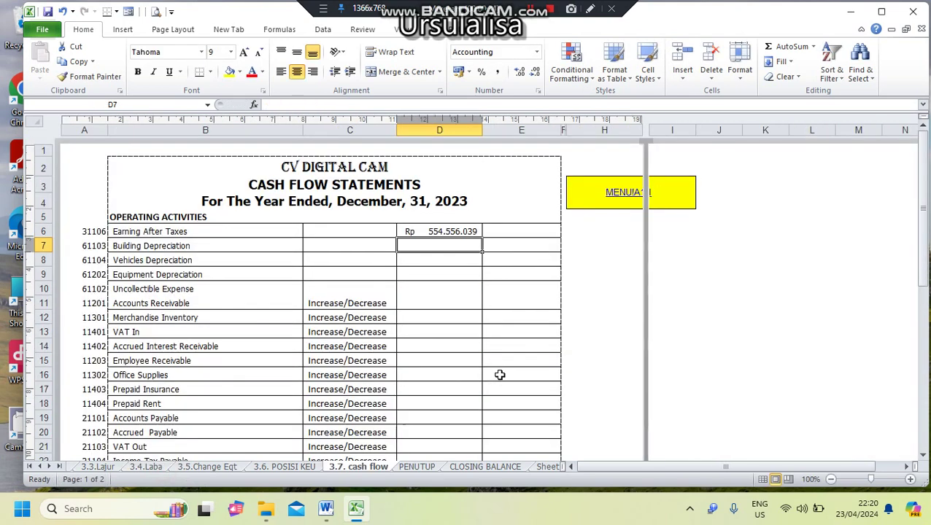
Link Building Depreciation in D7 to its adjusted balance in cell G46 of the 3.3.Lajur sheet
{"action": "type", "text": "="}
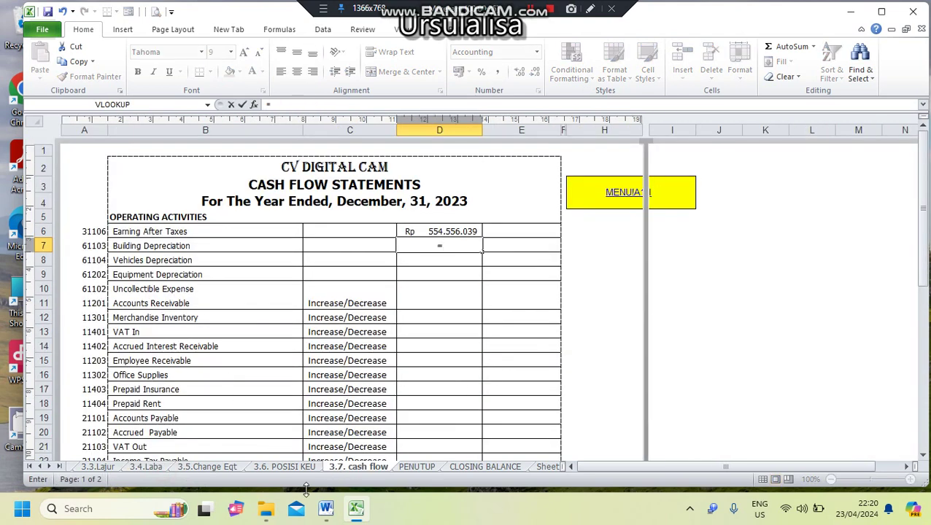
{"action": "left_click", "coordinate": [107, 469]}
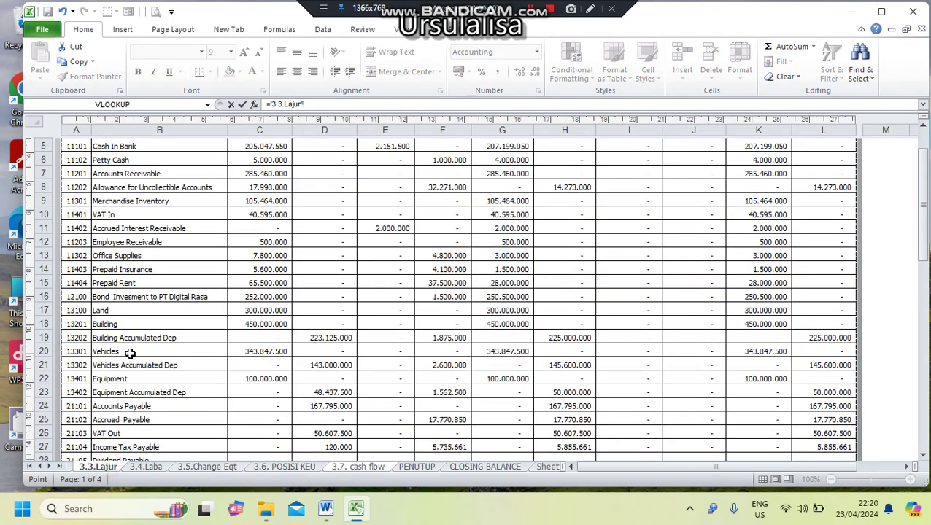
{"action": "scroll", "coordinate": [123, 378], "scroll_direction": "down", "scroll_amount": 8}
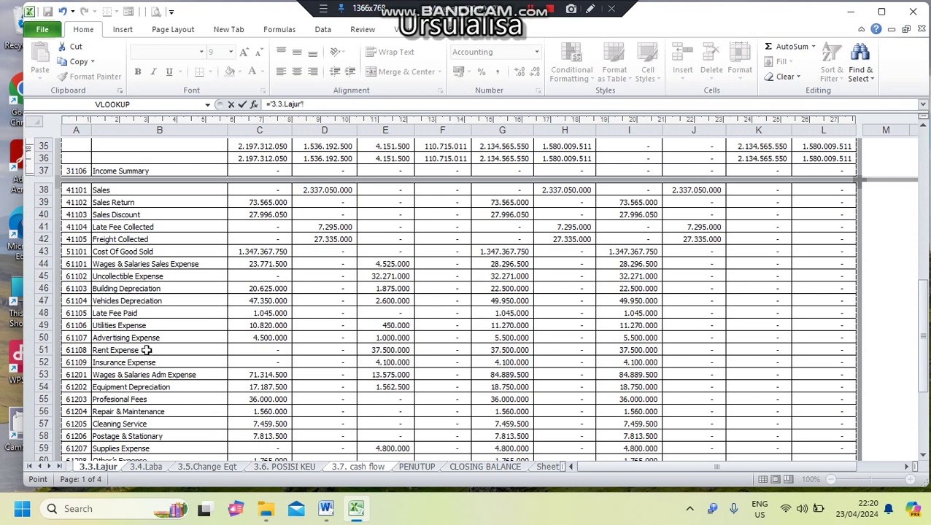
{"action": "left_click", "coordinate": [124, 277]}
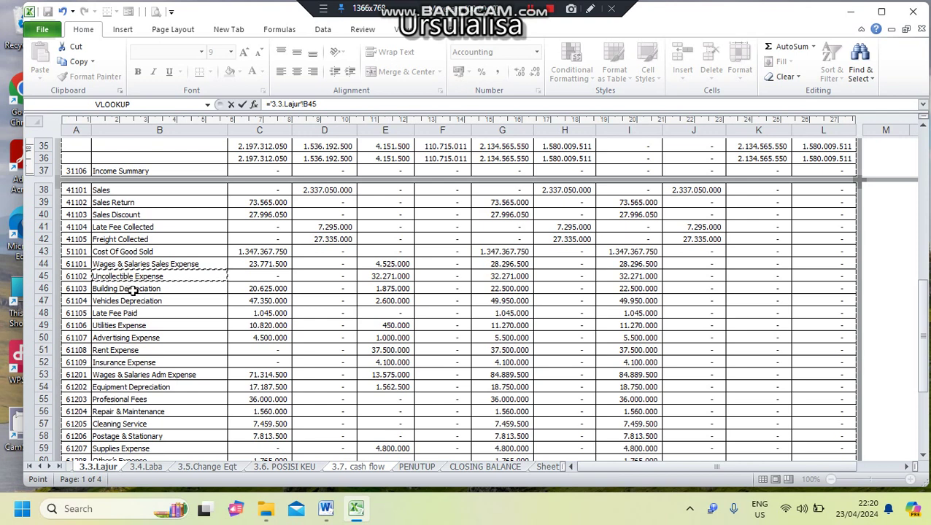
{"action": "left_click", "coordinate": [137, 291]}
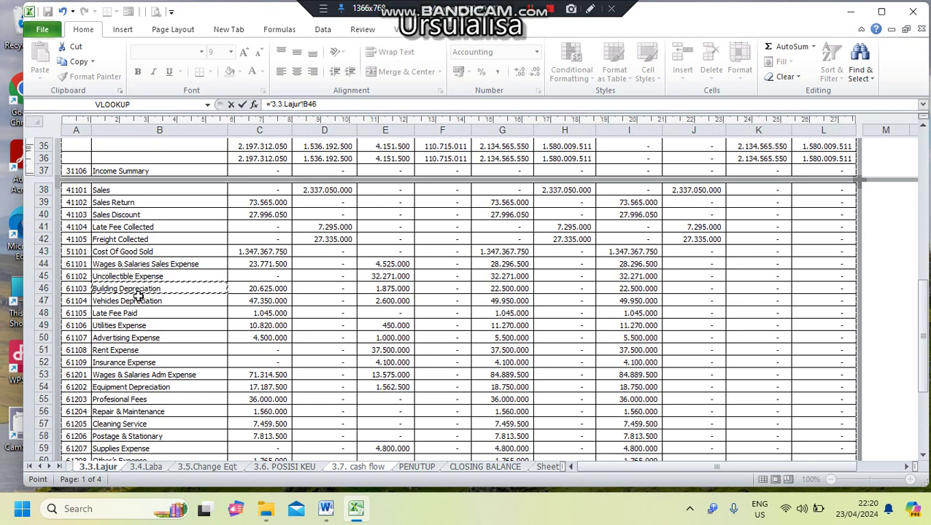
{"action": "key", "text": "Right"}
{"action": "key", "text": "Right"}
{"action": "key", "text": "Right"}
{"action": "key", "text": "Right"}
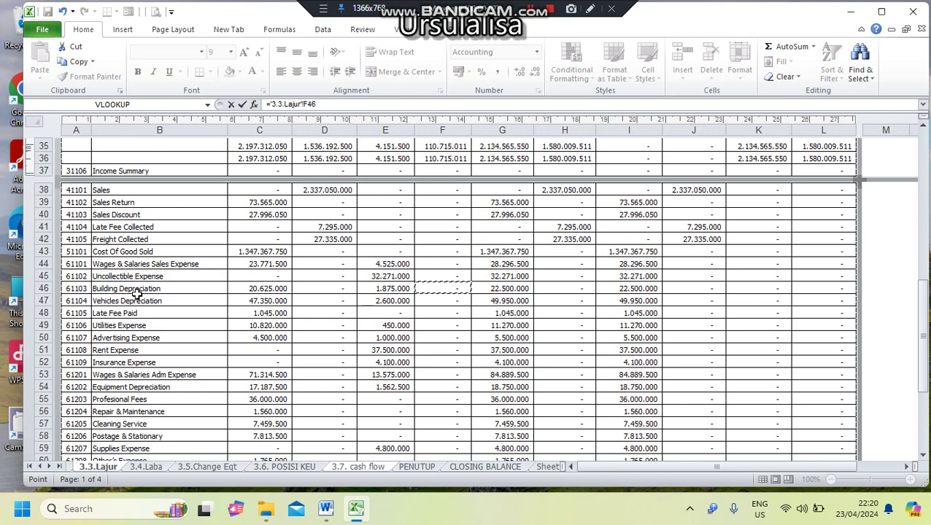
{"action": "key", "text": "Right"}
{"action": "key", "text": "Return"}
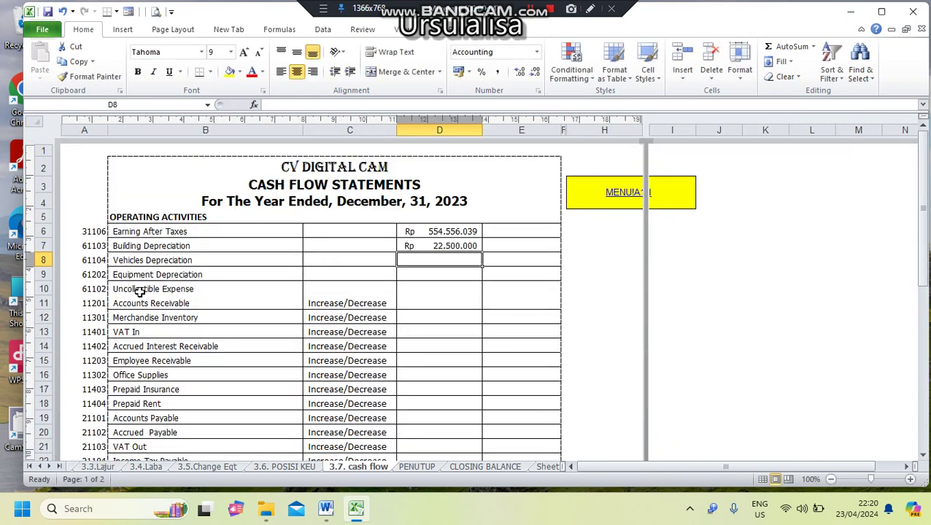
Link Vehicles Depreciation in D8 to its adjusted balance in cell G47 of the 3.3.Lajur sheet
{"action": "type", "text": "="}
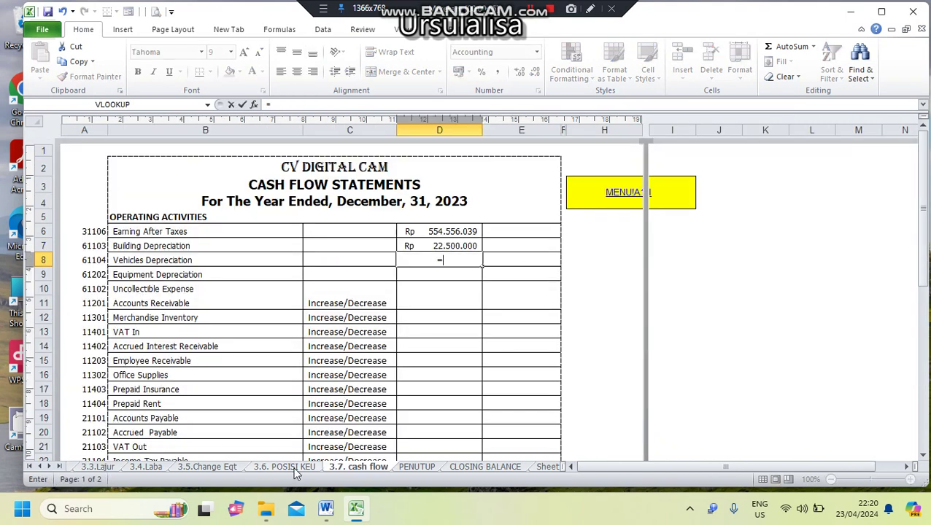
{"action": "left_click", "coordinate": [110, 467]}
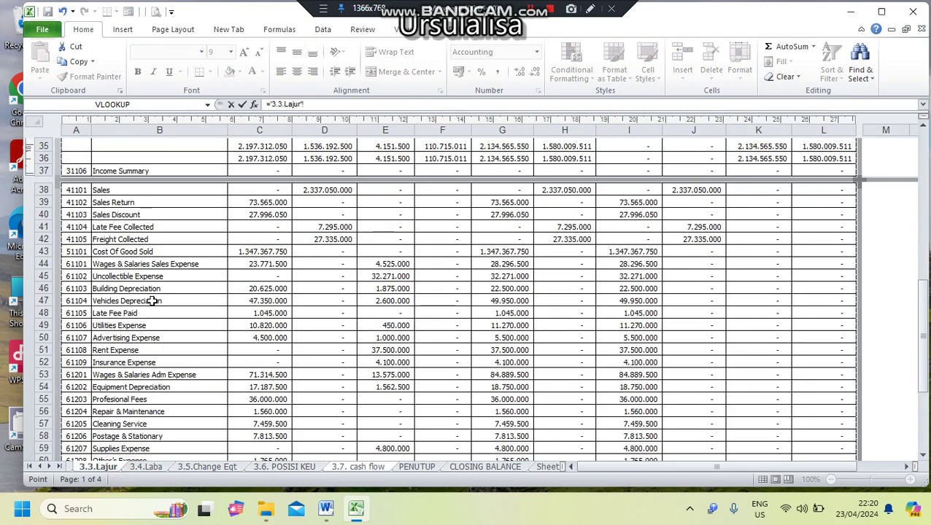
{"action": "left_click", "coordinate": [506, 300]}
{"action": "key", "text": "Return"}
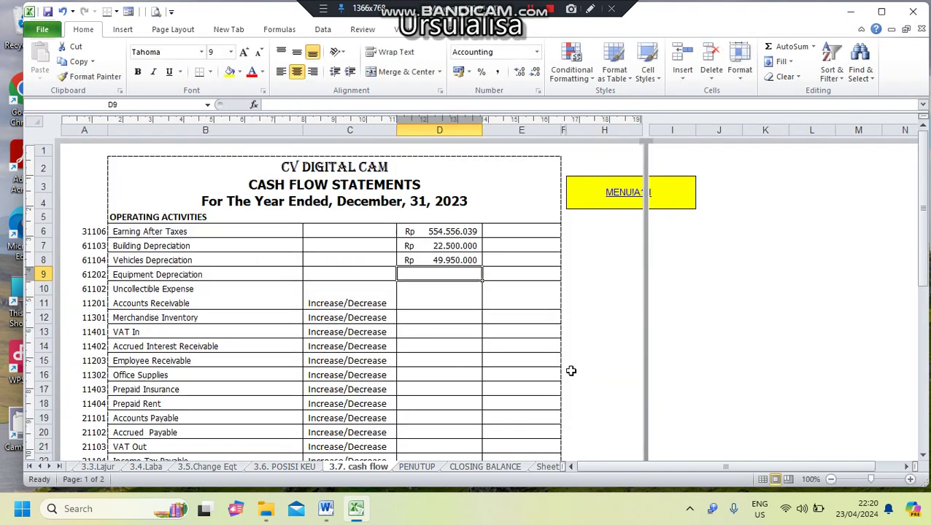
Link Equipment Depreciation in D9 to the account's 18.750.000 balance in row 54 of the 3.3.Lajur sheet
{"action": "type", "text": "="}
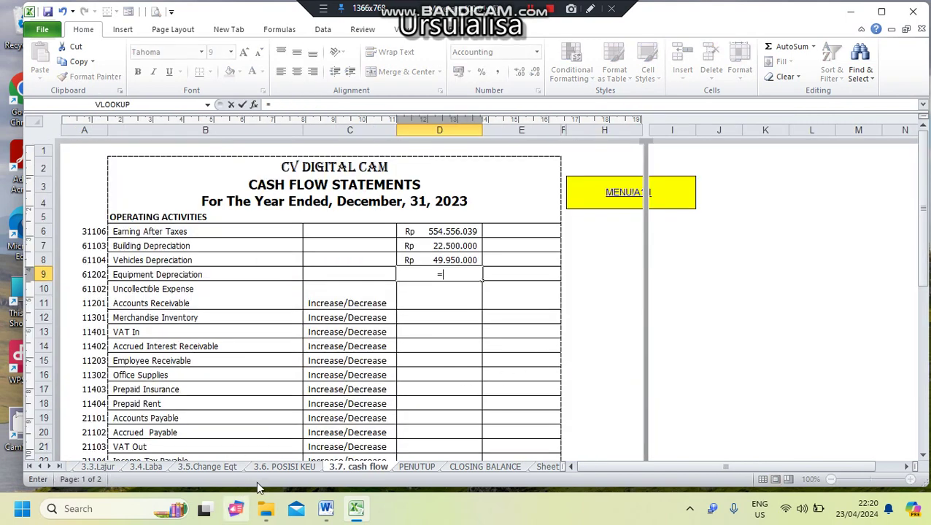
{"action": "left_click", "coordinate": [110, 468]}
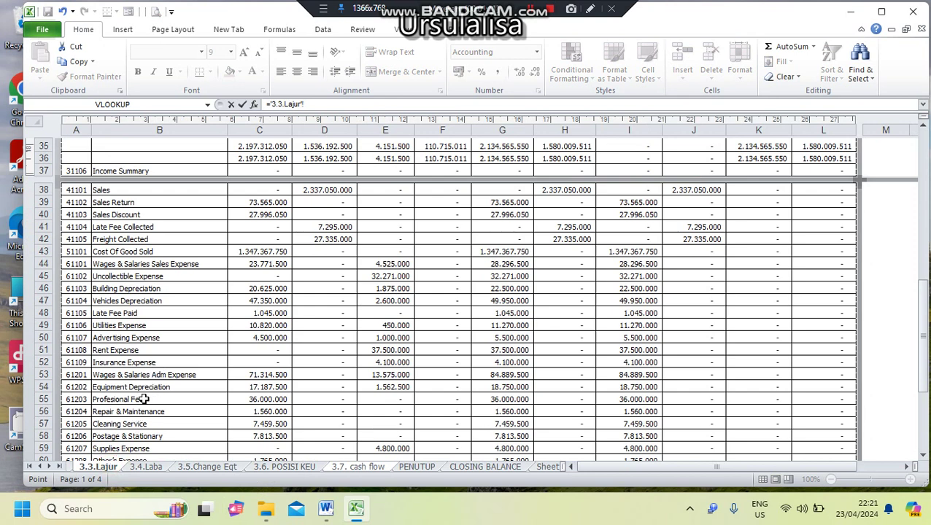
{"action": "left_click", "coordinate": [133, 347]}
{"action": "key", "text": "Up"}
{"action": "key", "text": "Up"}
{"action": "key", "text": "Up"}
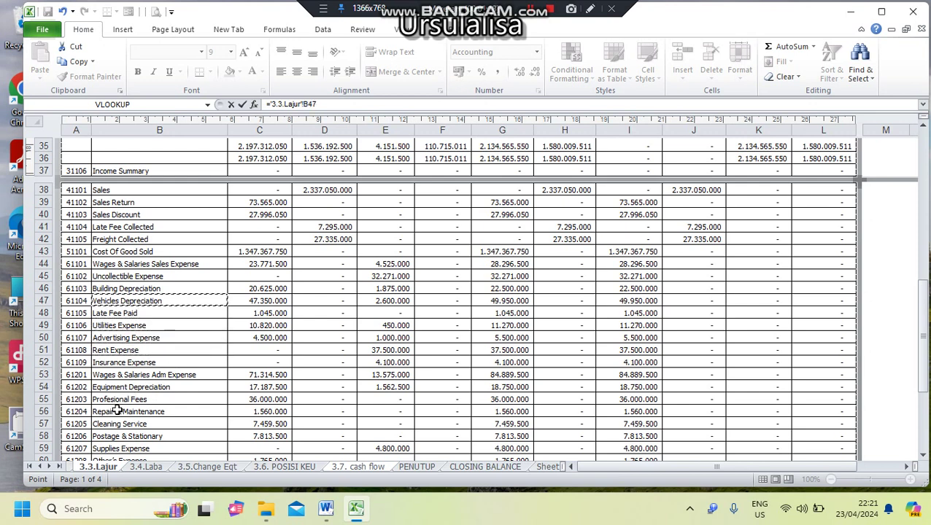
{"action": "key", "text": "Down"}
{"action": "key", "text": "Down"}
{"action": "key", "text": "Down"}
{"action": "key", "text": "Down"}
{"action": "key", "text": "Down"}
{"action": "key", "text": "Down"}
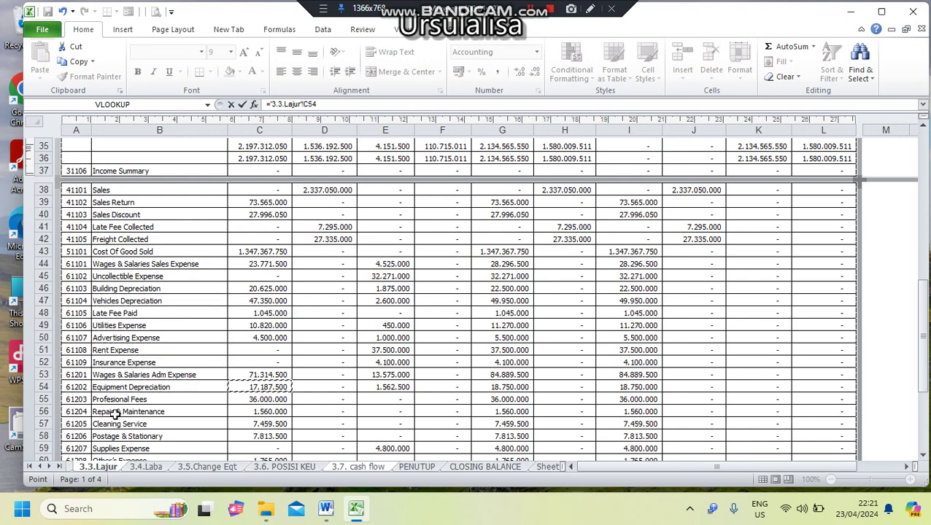
{"action": "key", "text": "Right"}
{"action": "key", "text": "Right"}
{"action": "key", "text": "Right"}
{"action": "key", "text": "Right"}
{"action": "key", "text": "Right"}
{"action": "key", "text": "Escape"}
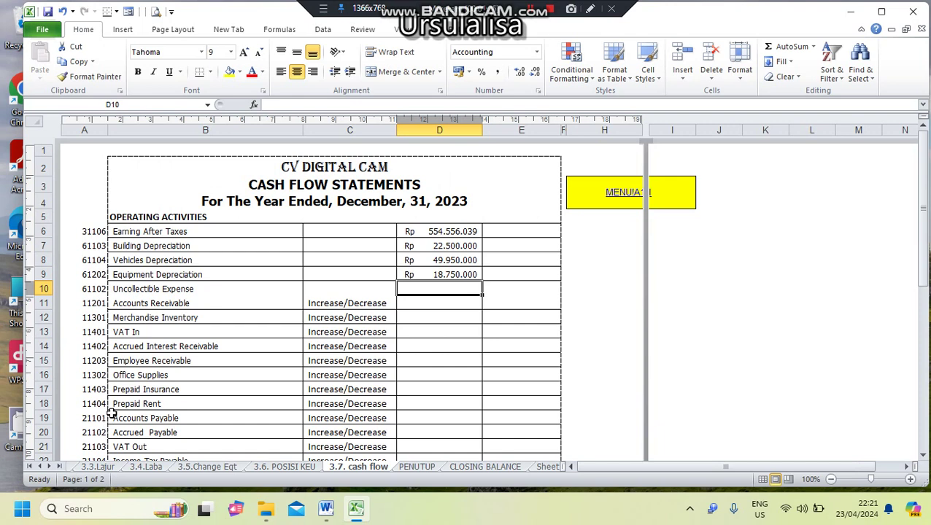
Link Uncollectible Expense in D10 to the account's amount in cell I45 of the 3.3.Lajur sheet
{"action": "type", "text": "="}
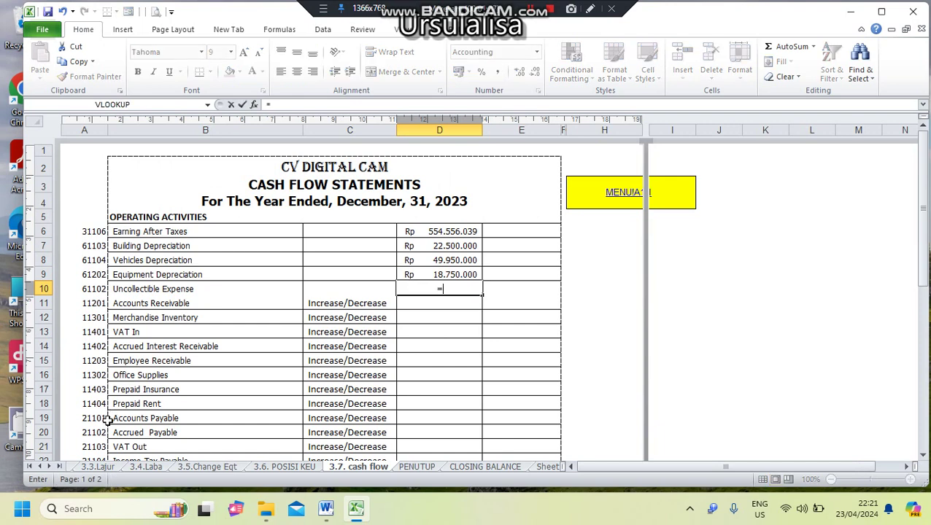
{"action": "left_click", "coordinate": [103, 466]}
{"action": "left_click", "coordinate": [197, 313]}
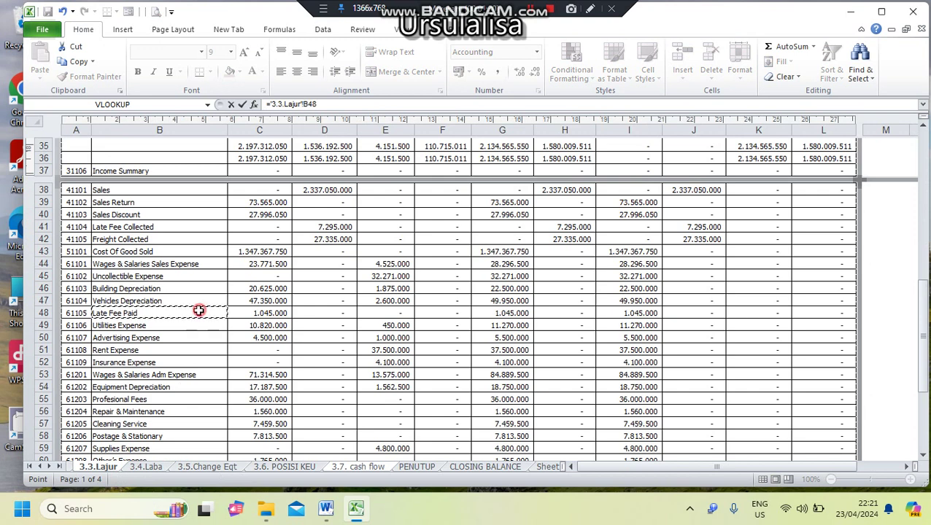
{"action": "key", "text": "Up"}
{"action": "key", "text": "Up"}
{"action": "key", "text": "Up"}
{"action": "key", "text": "Up"}
{"action": "key", "text": "Up"}
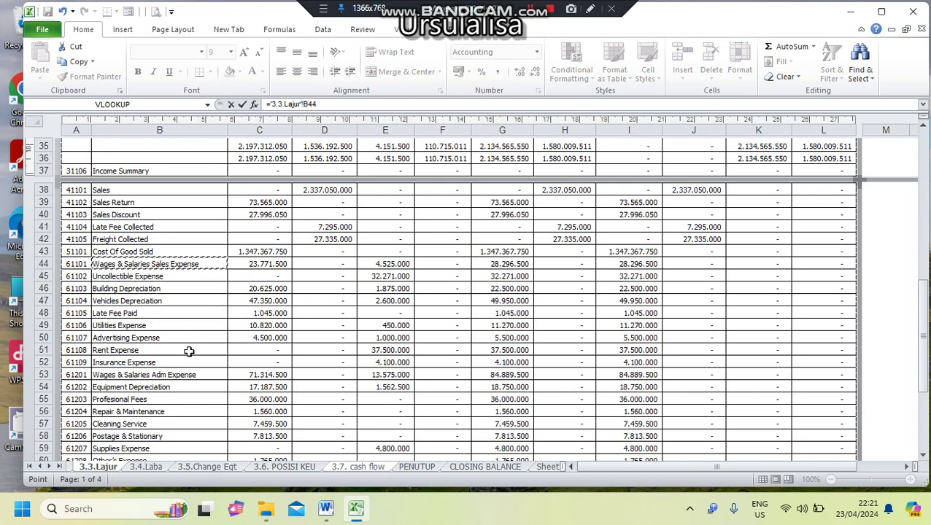
{"action": "key", "text": "Down"}
{"action": "key", "text": "Down"}
{"action": "key", "text": "Down"}
{"action": "key", "text": "Down"}
{"action": "key", "text": "Down"}
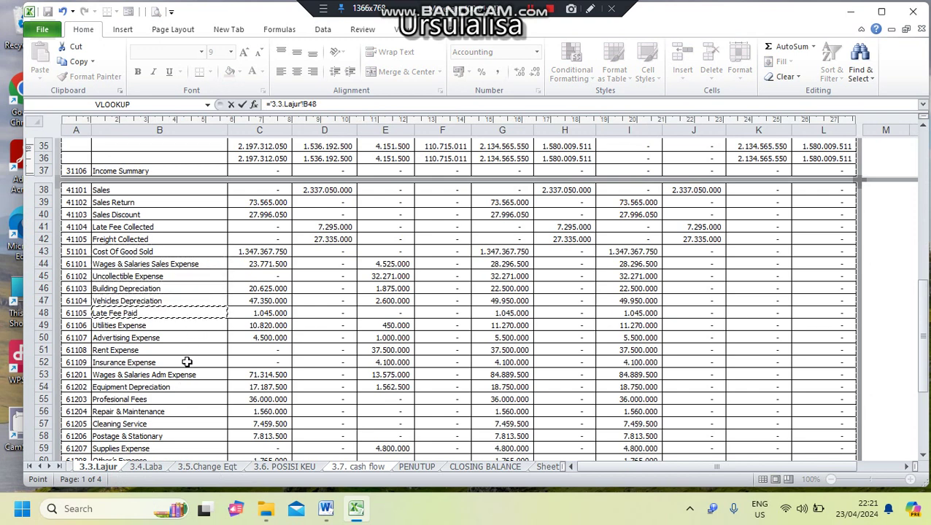
{"action": "key", "text": "Up"}
{"action": "key", "text": "Up"}
{"action": "key", "text": "Up"}
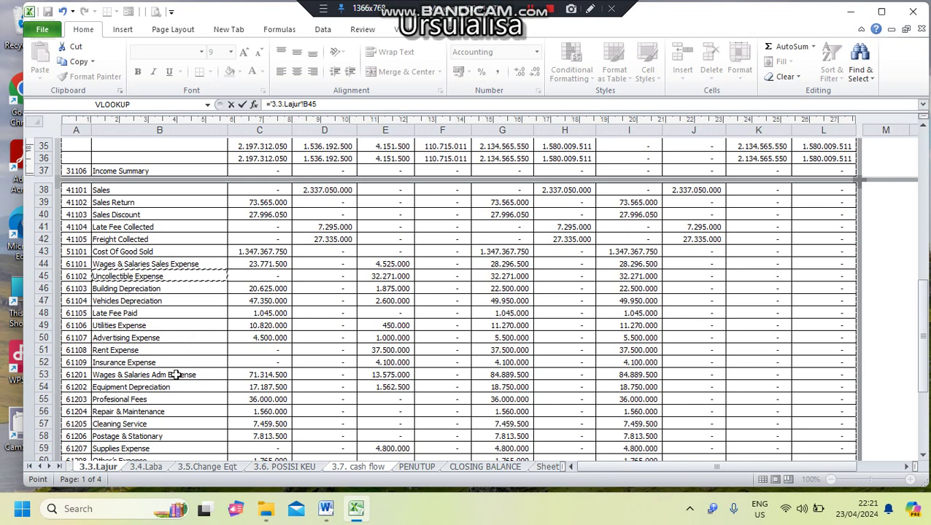
{"action": "key", "text": "Right"}
{"action": "key", "text": "Right"}
{"action": "key", "text": "Right"}
{"action": "key", "text": "Right"}
{"action": "key", "text": "Right"}
{"action": "key", "text": "Right"}
{"action": "key", "text": "Right"}
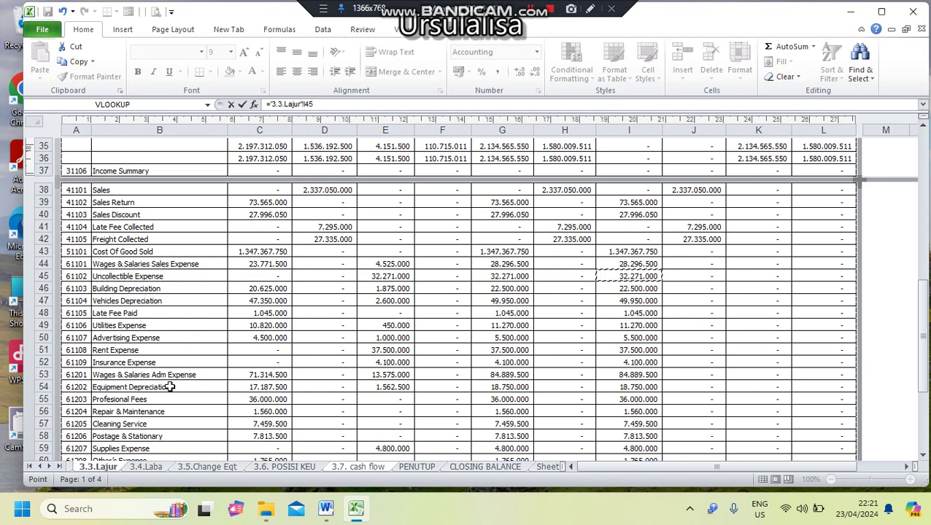
{"action": "key", "text": "Return"}
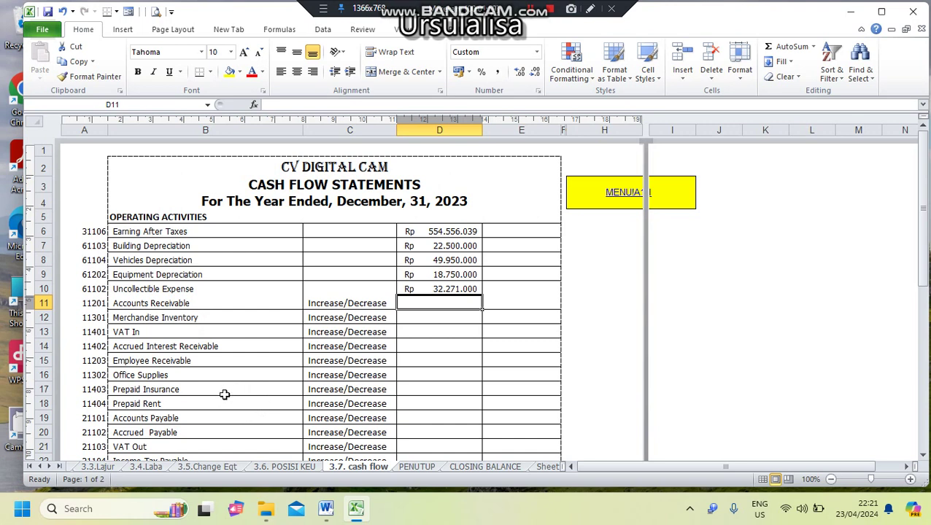
Calculate the Accounts Receivable change in D11 as 2022 minus 2023, using D10 minus C10 of the 3.6. POSISI KEU sheet
{"action": "type", "text": "="}
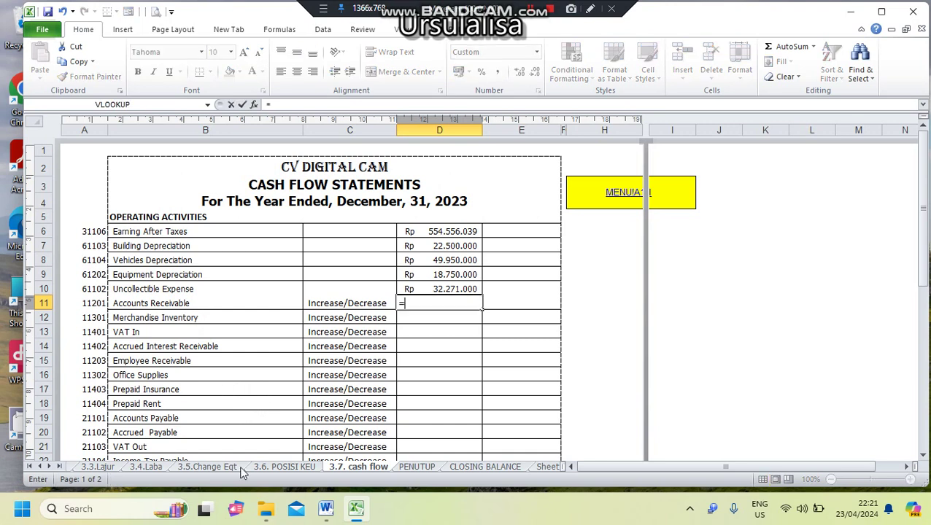
{"action": "left_click", "coordinate": [301, 468]}
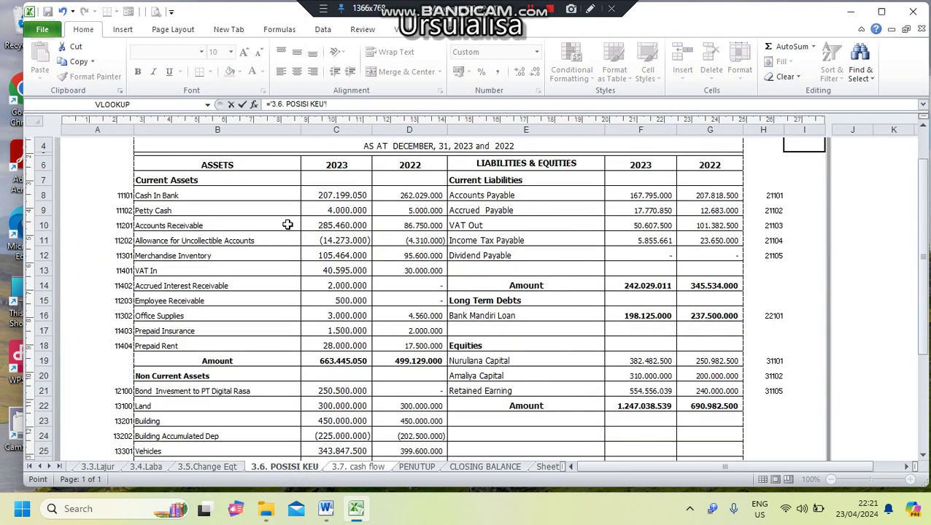
{"action": "left_click", "coordinate": [442, 226]}
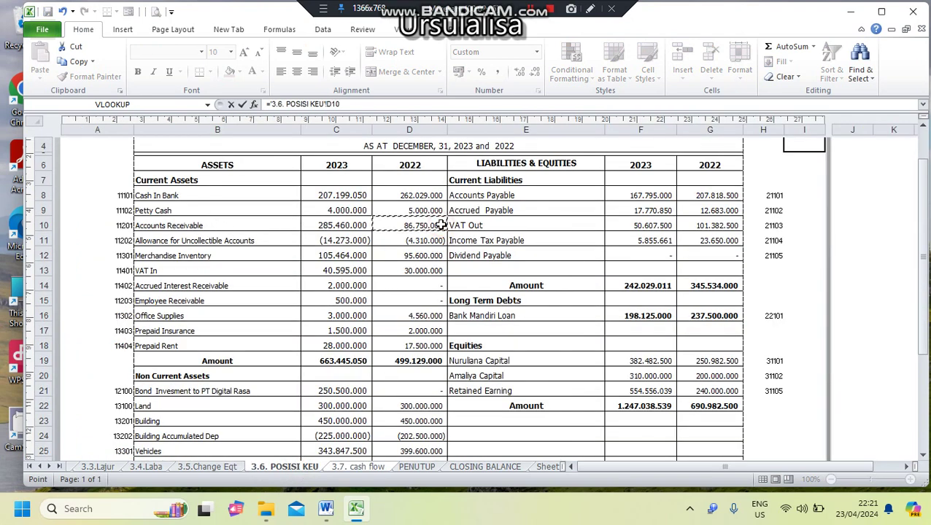
{"action": "type", "text": "-"}
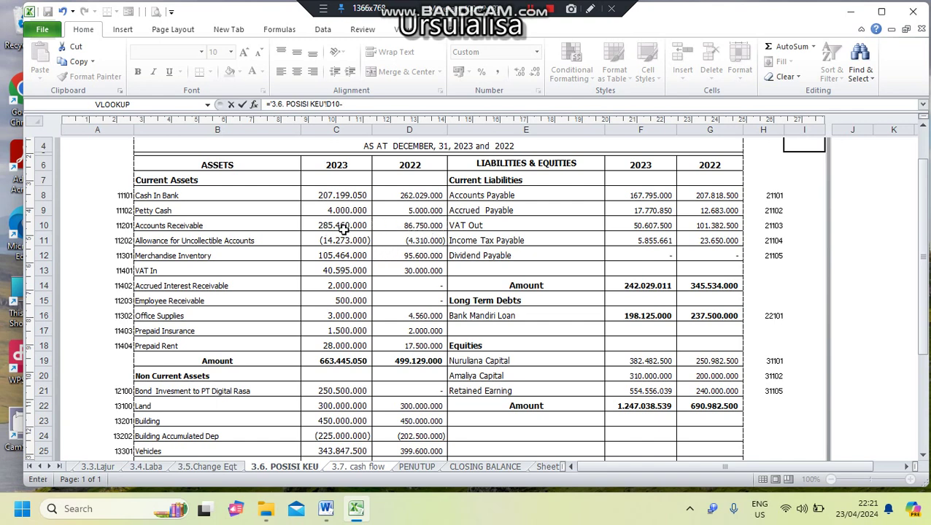
{"action": "left_click", "coordinate": [343, 228]}
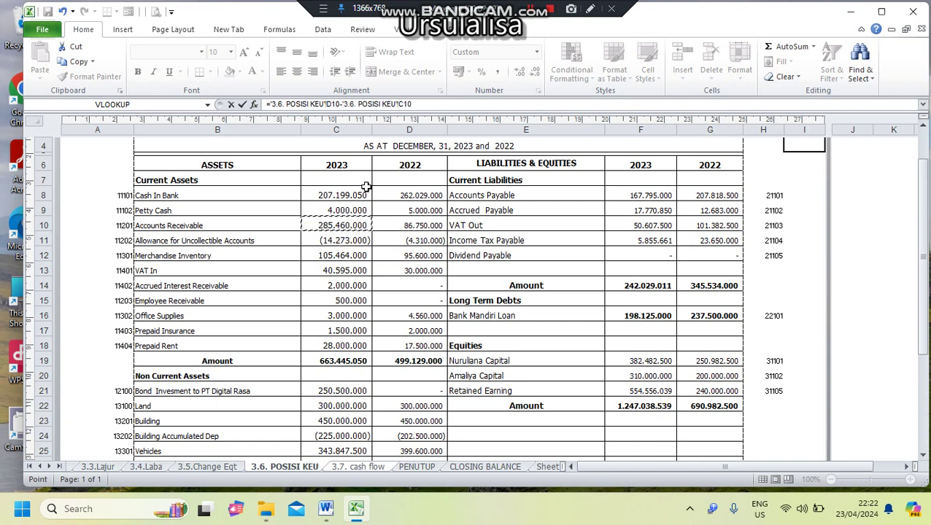
{"action": "key", "text": "Return"}
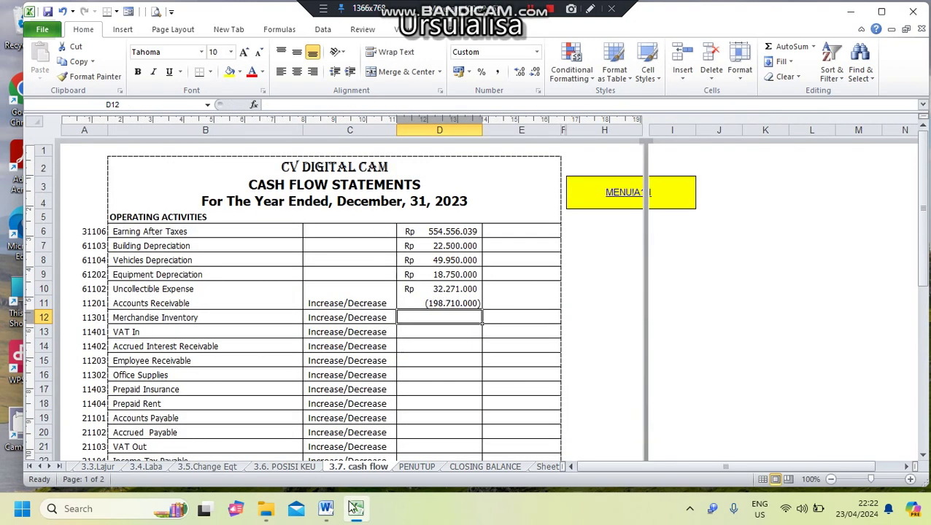
Switch to the Word document and examine its cash flow notes on the merchandise withdrawal and the CV AGUNG DIGITAL receivable write-off
{"action": "mouse_move", "coordinate": [325, 508]}
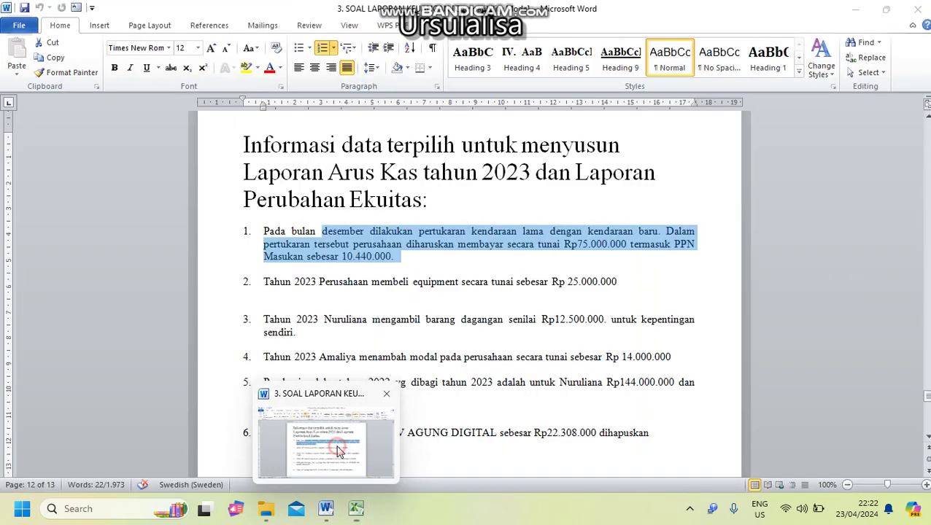
{"action": "left_click", "coordinate": [338, 451]}
{"action": "left_click", "coordinate": [390, 282]}
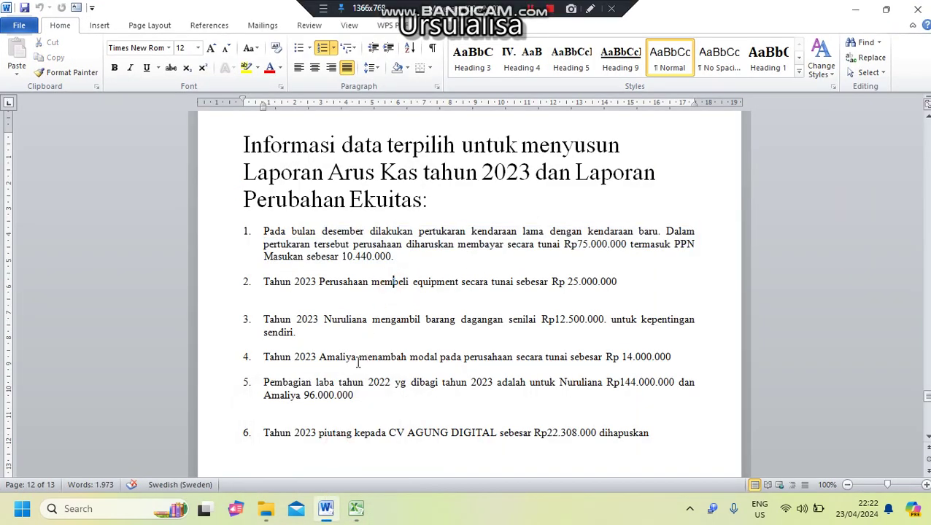
{"action": "left_click_drag", "start_coordinate": [330, 312], "coordinate": [586, 329]}
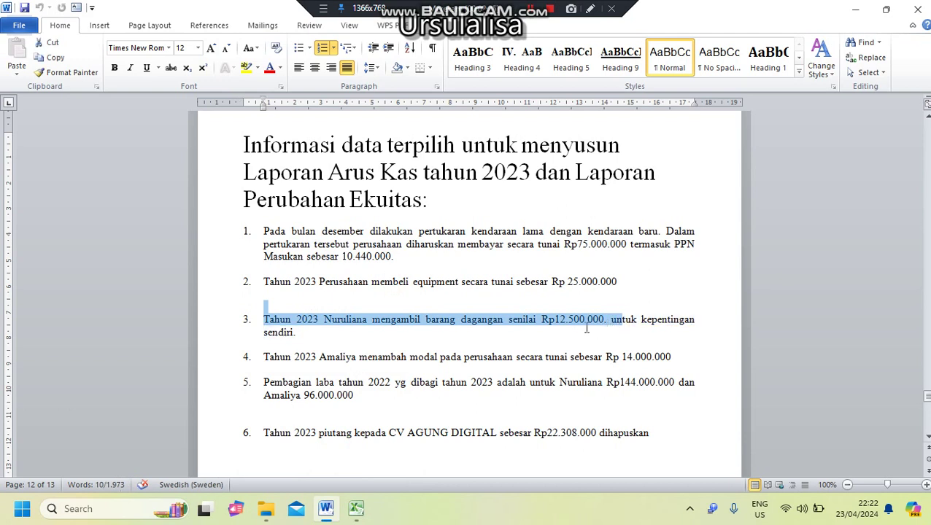
{"action": "left_click", "coordinate": [437, 342]}
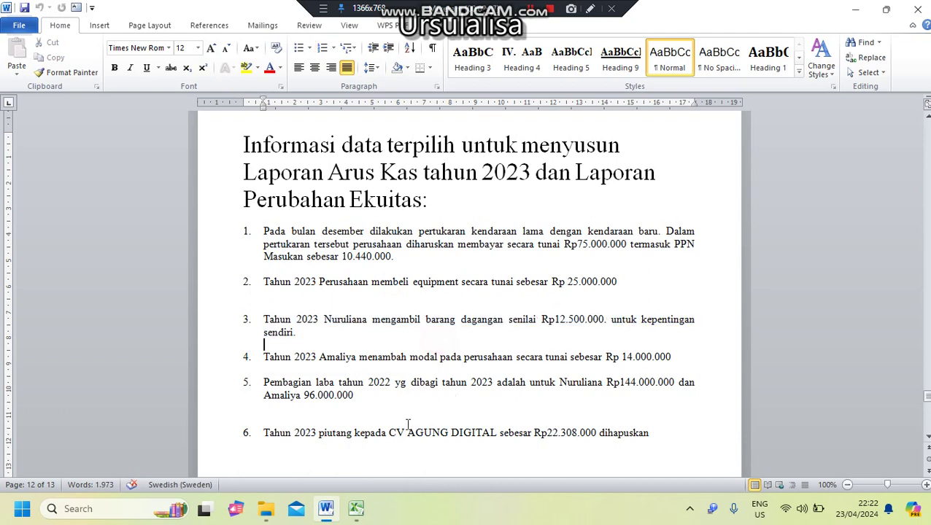
{"action": "left_click_drag", "start_coordinate": [307, 435], "coordinate": [458, 450]}
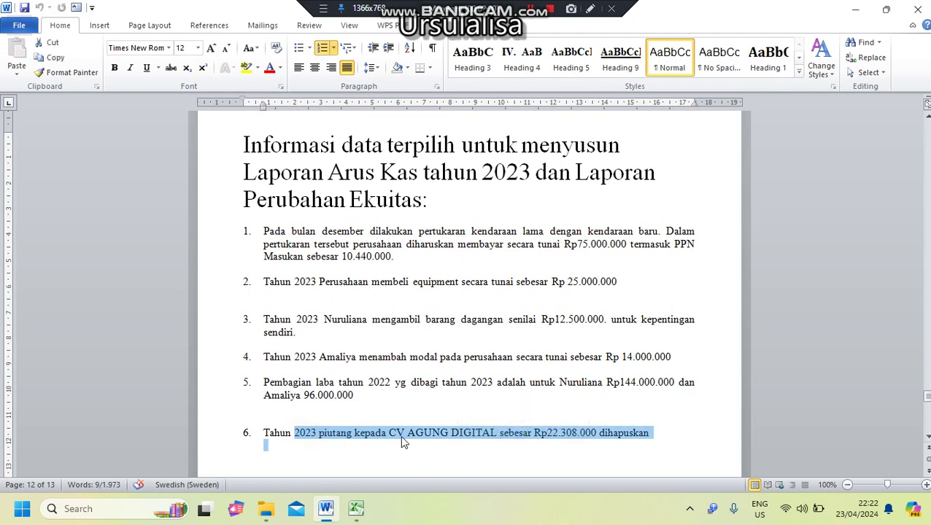
{"action": "left_click", "coordinate": [507, 463]}
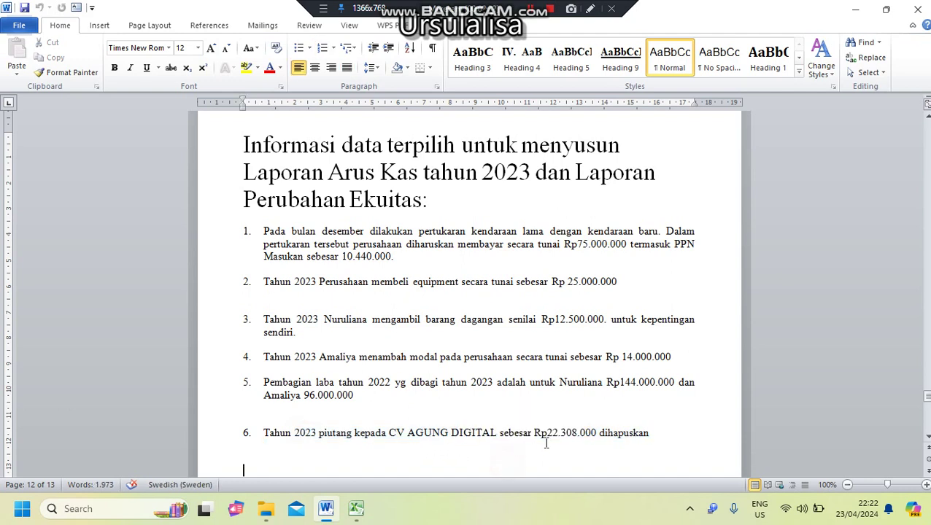
{"action": "double_click", "coordinate": [555, 433]}
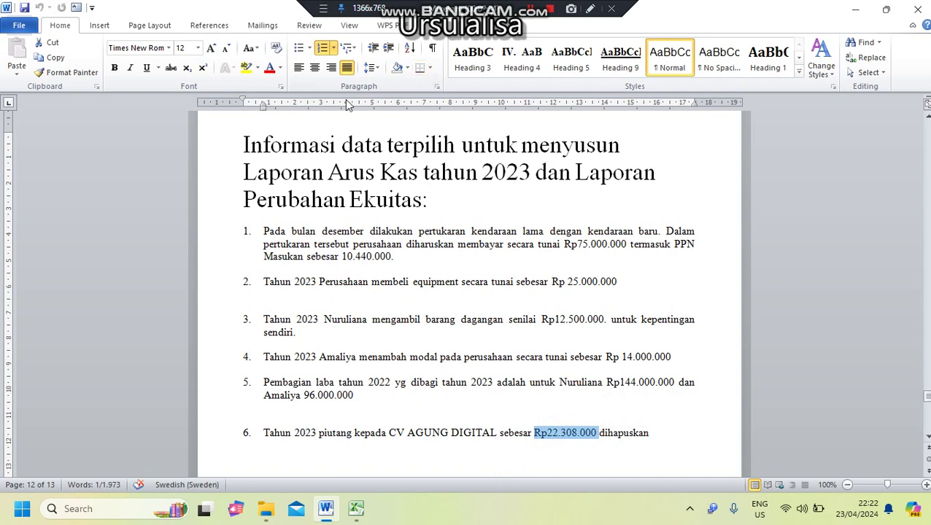
{"action": "scroll", "coordinate": [469, 402], "scroll_direction": "down", "scroll_amount": 1}
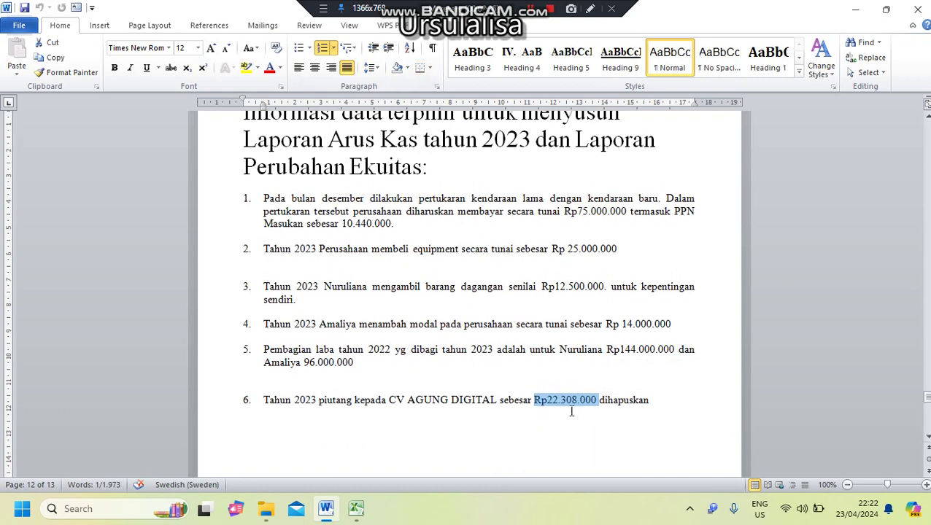
Back in Excel, subtract the written-off receivable of 22308000 at the end of the Accounts Receivable formula in D11
{"action": "mouse_move", "coordinate": [355, 515]}
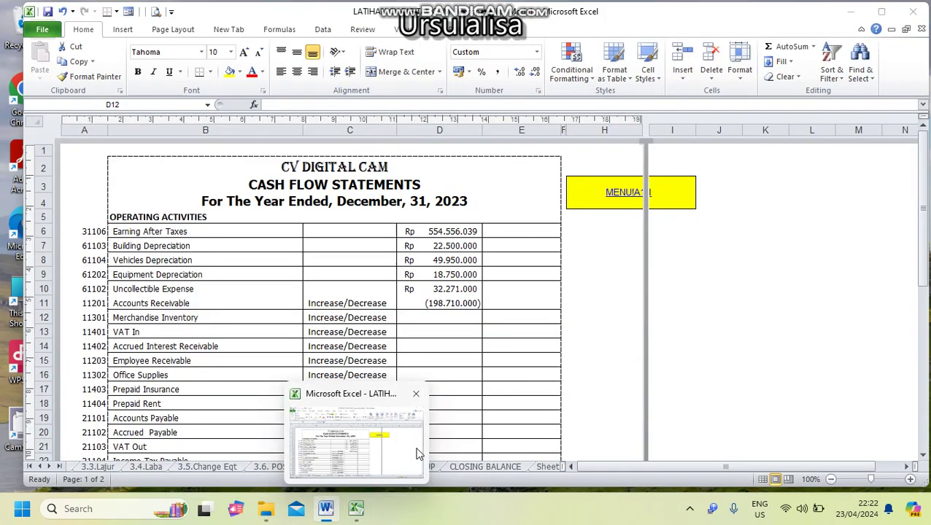
{"action": "left_click", "coordinate": [420, 442]}
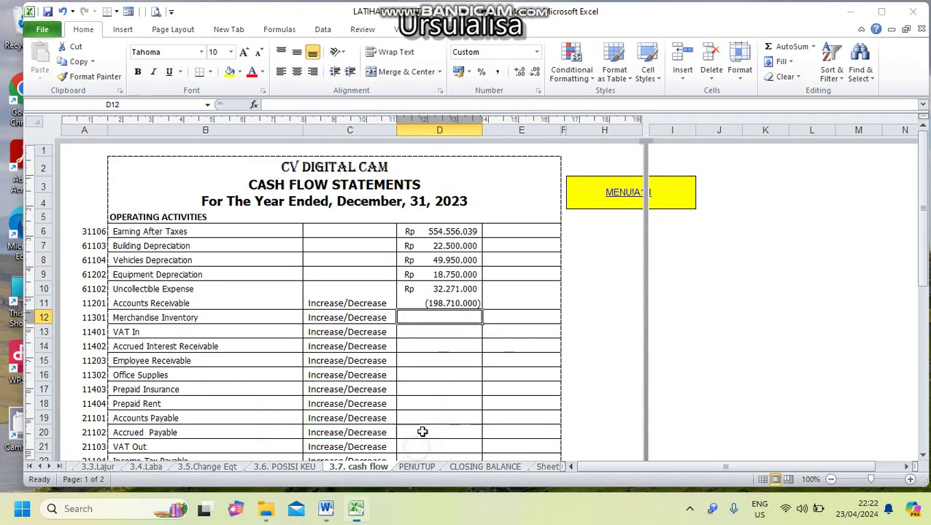
{"action": "left_click", "coordinate": [461, 303]}
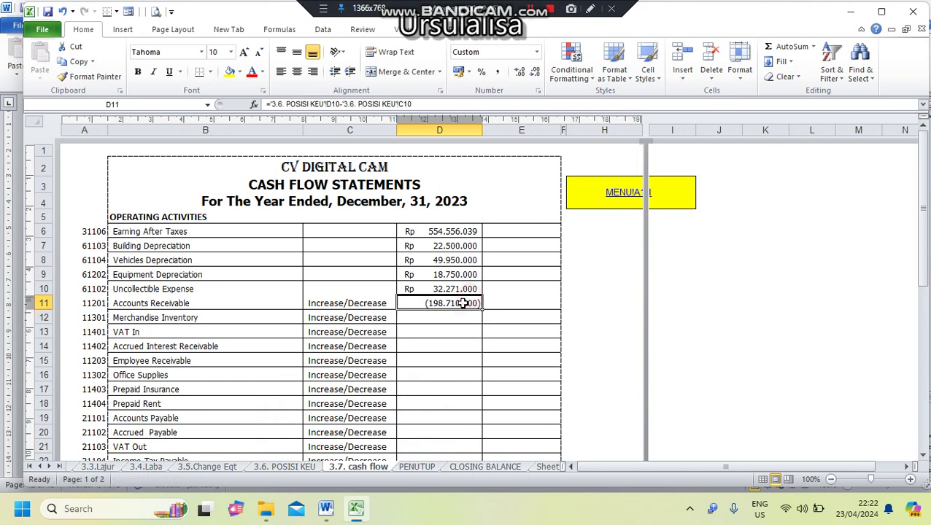
{"action": "left_click", "coordinate": [434, 105]}
{"action": "type", "text": "-"}
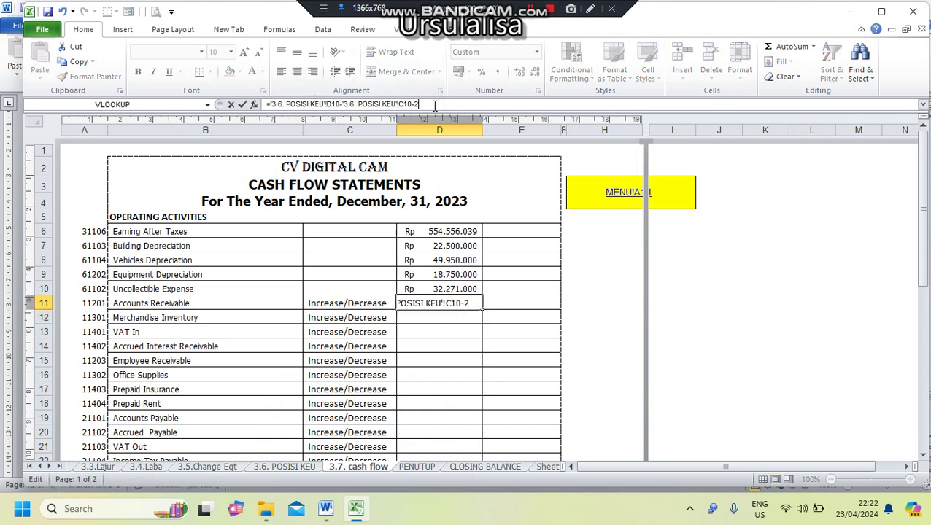
{"action": "type", "text": "22308000"}
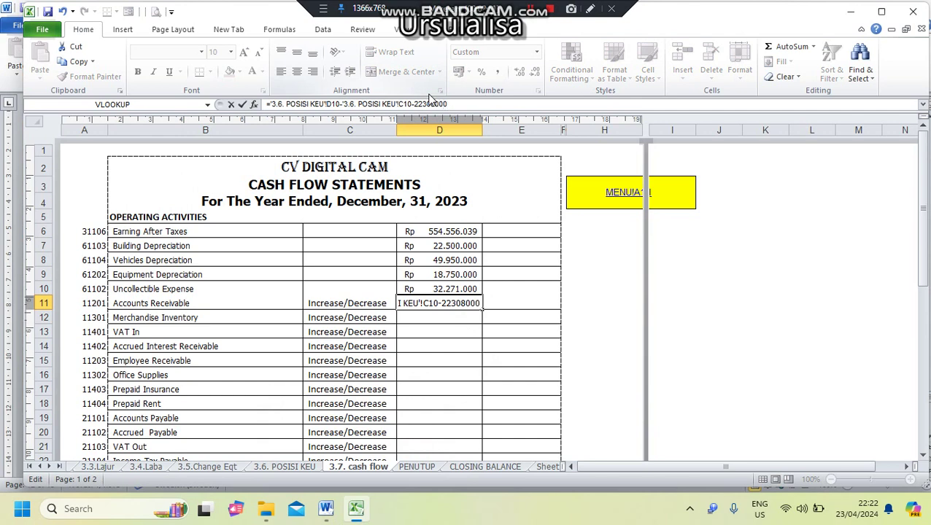
{"action": "key", "text": "Return"}
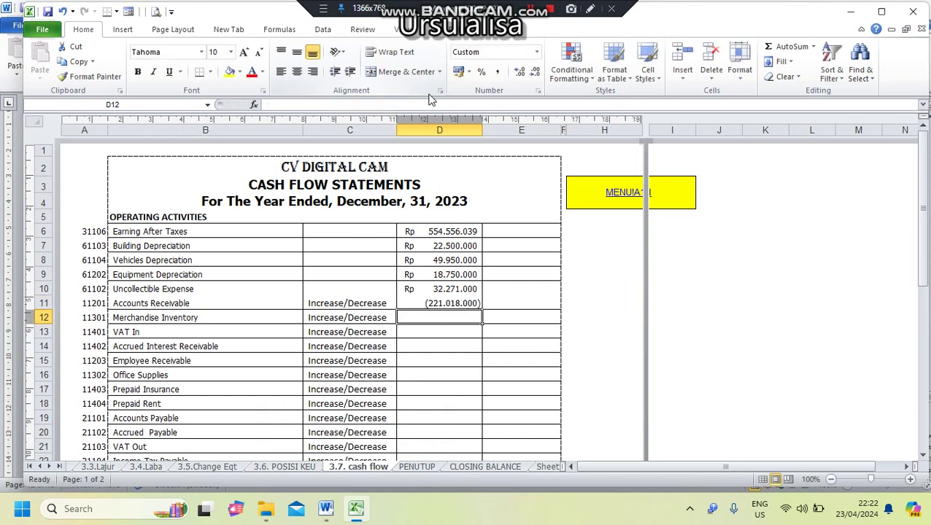
Calculate the Merchandise Inventory change in D12 as 2022 minus 2023, using D12 minus C12 of the 3.6. POSISI KEU sheet
{"action": "type", "text": "="}
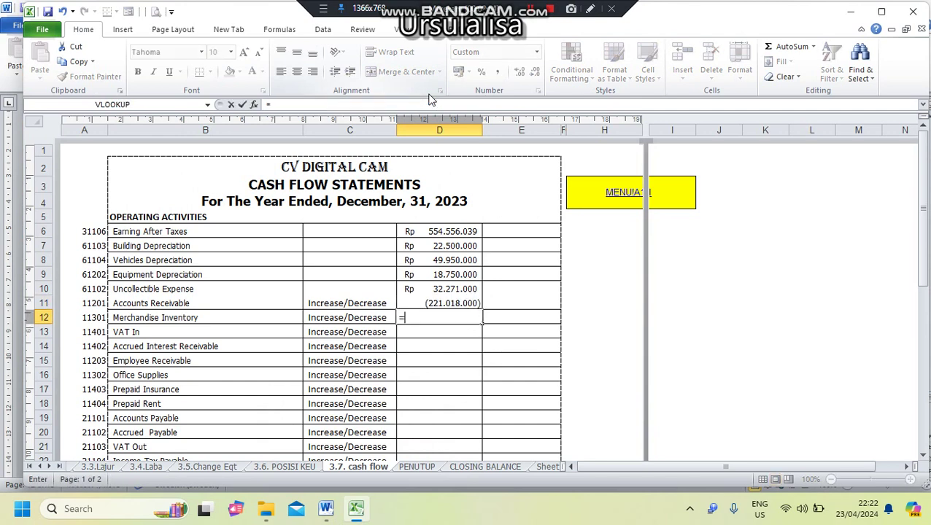
{"action": "left_click", "coordinate": [295, 468]}
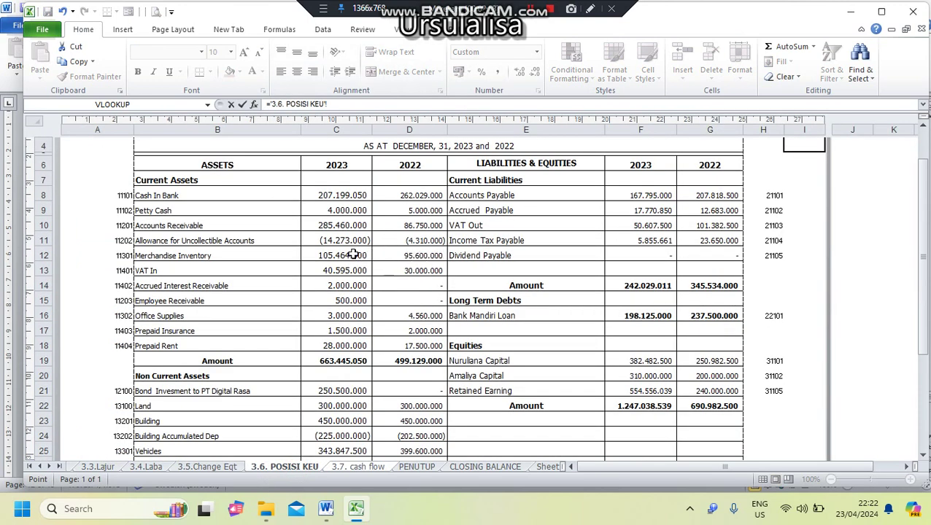
{"action": "left_click", "coordinate": [409, 254]}
{"action": "type", "text": "-"}
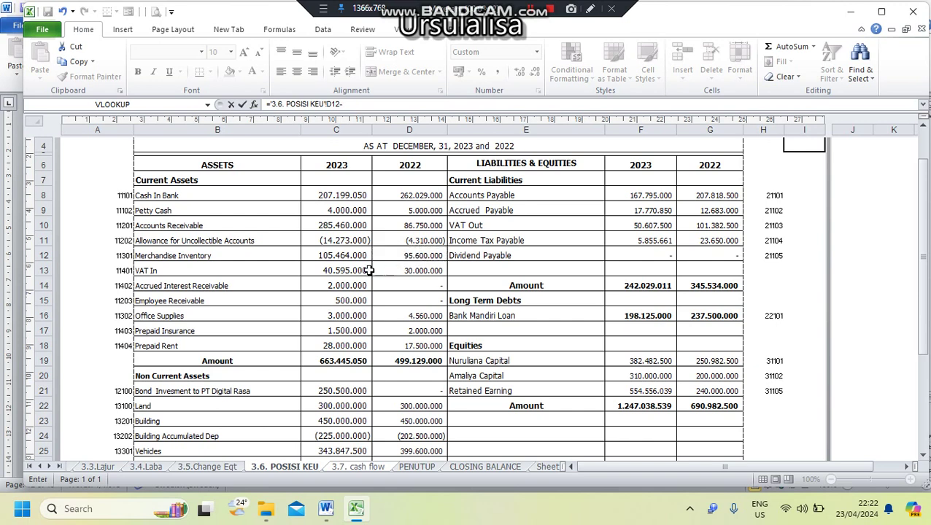
{"action": "left_click", "coordinate": [356, 255]}
{"action": "key", "text": "Return"}
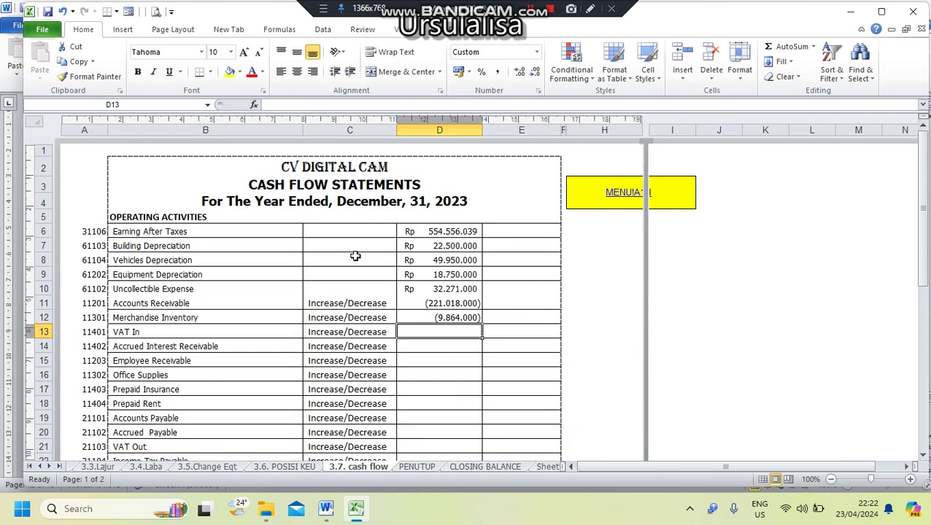
Subtract the owner's merchandise withdrawal of 12500000, given in the Word notes, at the end of the Merchandise Inventory formula in D12
{"action": "left_click", "coordinate": [449, 318]}
{"action": "left_click", "coordinate": [426, 104]}
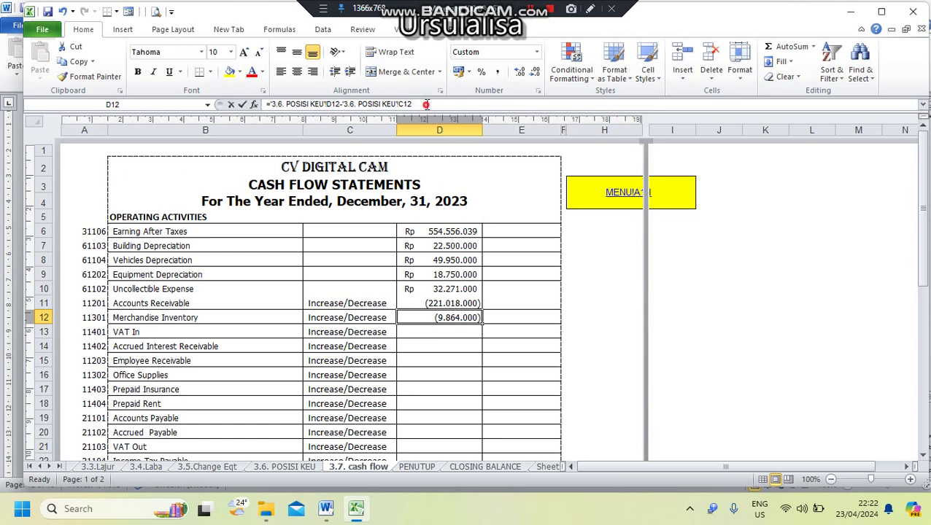
{"action": "type", "text": "-"}
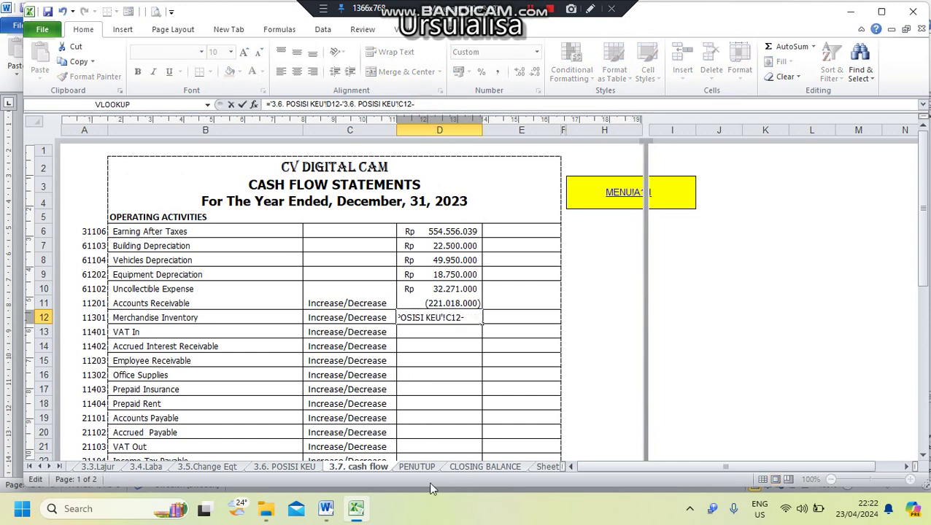
{"action": "mouse_move", "coordinate": [326, 509]}
{"action": "left_click", "coordinate": [370, 457]}
{"action": "type", "text": "00000"}
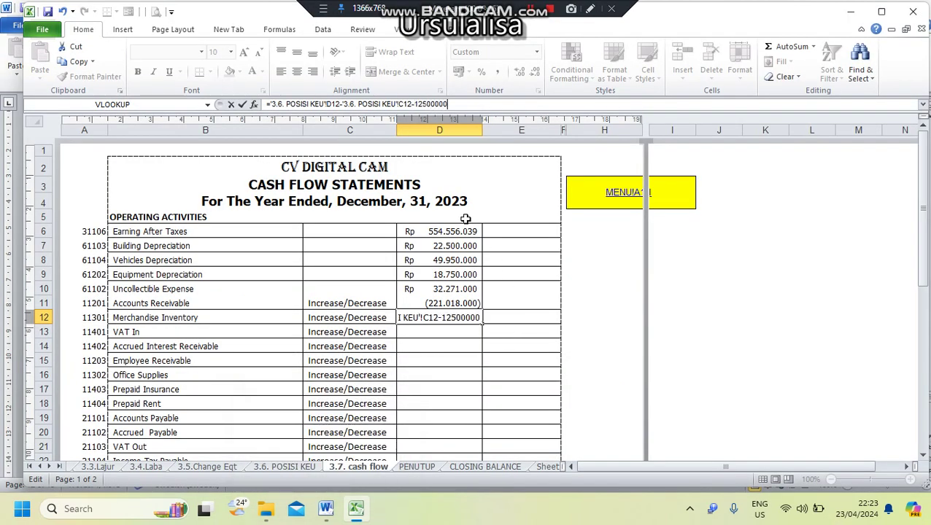
{"action": "key", "text": "Return"}
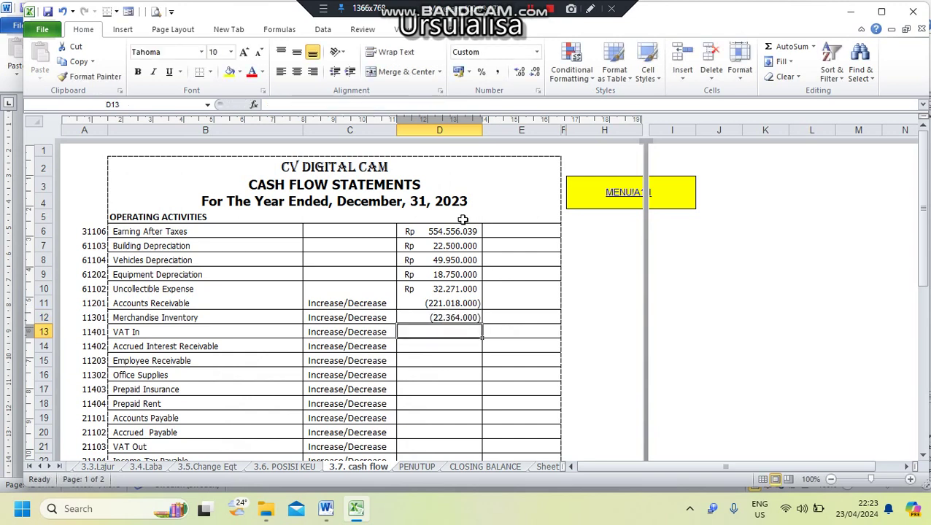
Calculate the VAT In change in D13 as 2022 minus 2023, using D13 minus C13 of the 3.6. POSISI KEU sheet
{"action": "type", "text": "="}
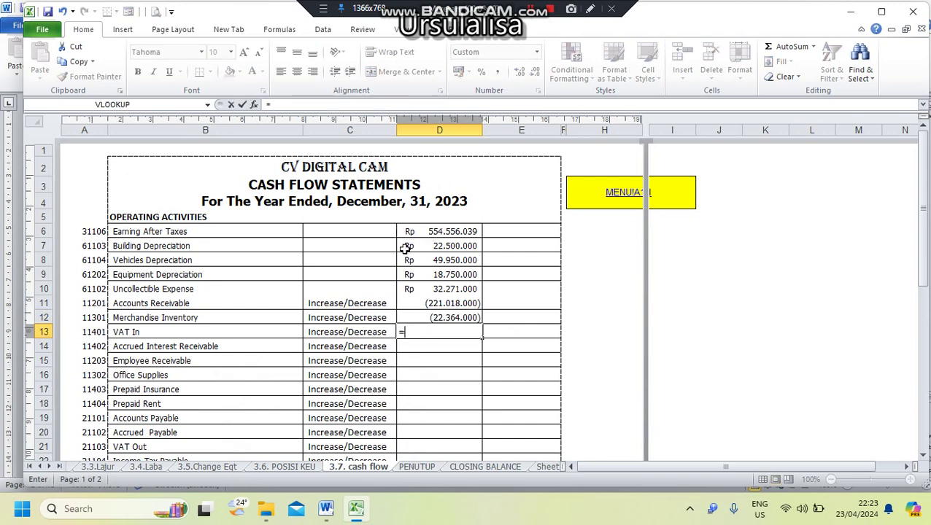
{"action": "left_click", "coordinate": [305, 467]}
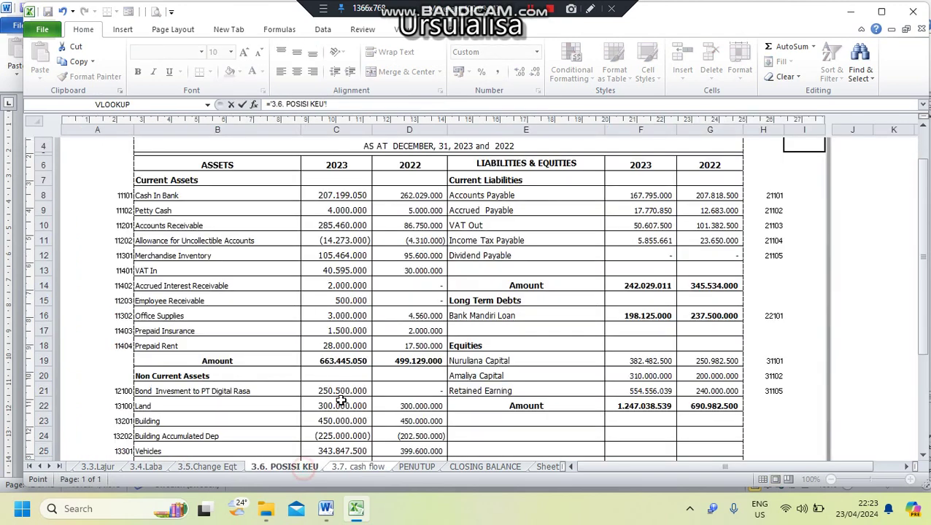
{"action": "left_click", "coordinate": [429, 271]}
{"action": "type", "text": "-"}
{"action": "left_click", "coordinate": [362, 270]}
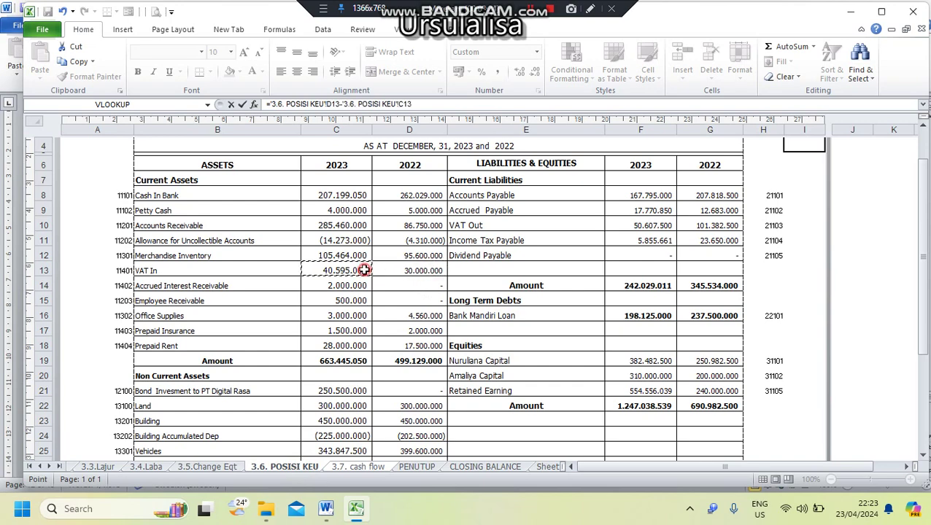
{"action": "key", "text": "Return"}
Calculate the Accrued Interest Receivable change in D14 as 2022 minus 2023, using D14 minus C14 of the 3.6. POSISI KEU sheet
{"action": "type", "text": "="}
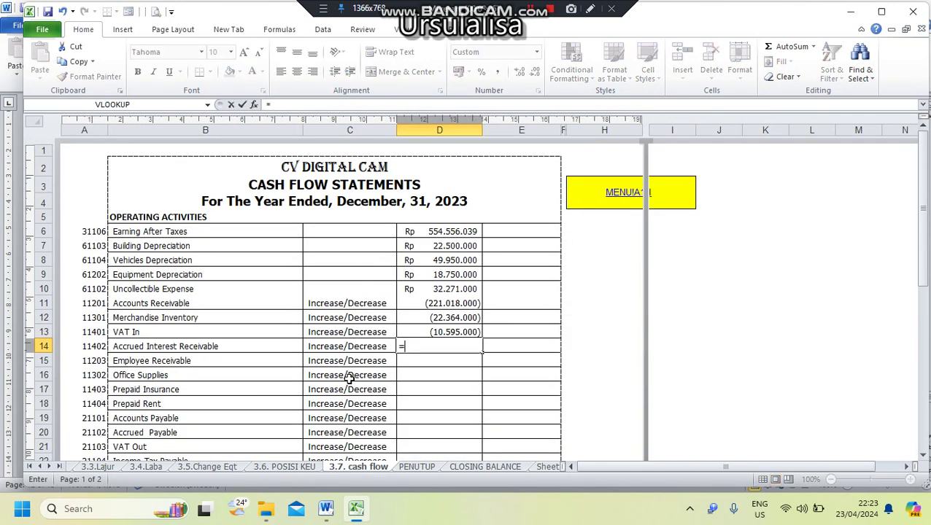
{"action": "left_click", "coordinate": [303, 470]}
{"action": "left_click", "coordinate": [429, 286]}
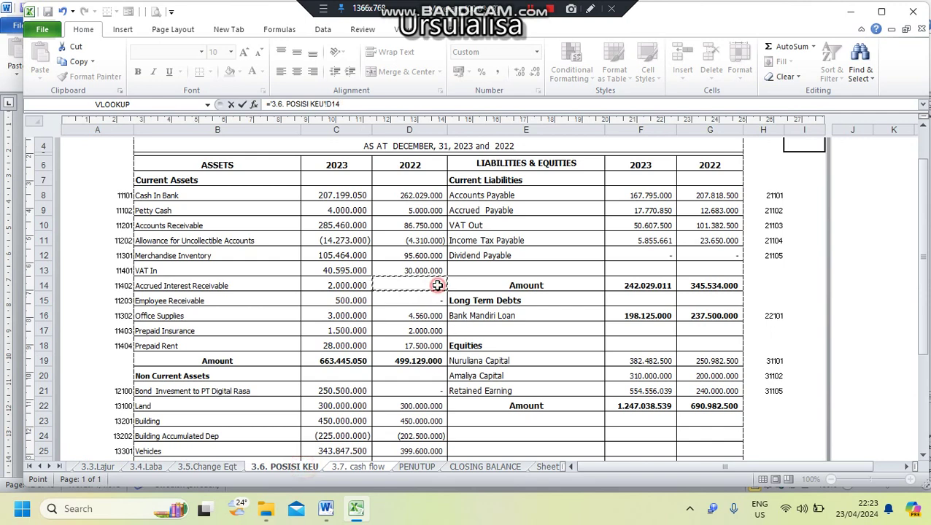
{"action": "left_click", "coordinate": [348, 286]}
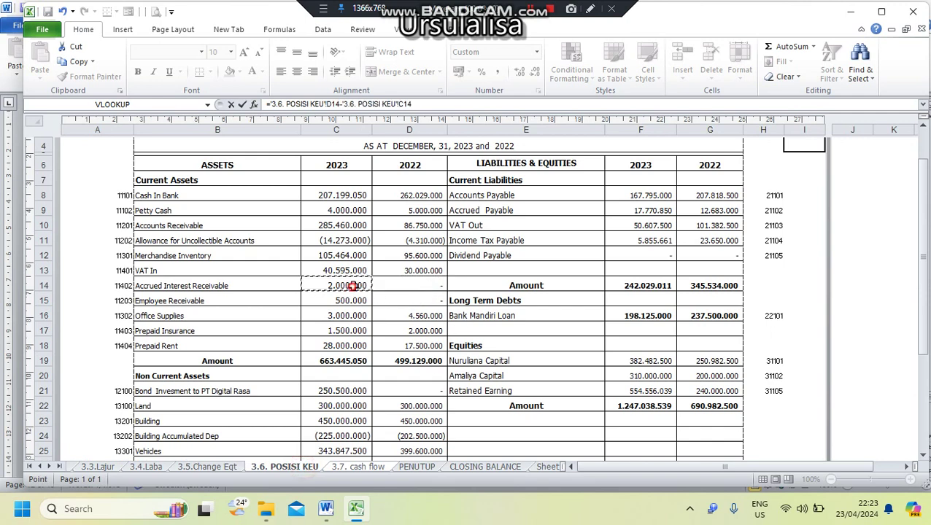
{"action": "key", "text": "Return"}
Calculate the Employee Receivable change in D15 as 2022 minus 2023, using D15 minus C15 of the 3.6. POSISI KEU sheet
{"action": "type", "text": "-"}
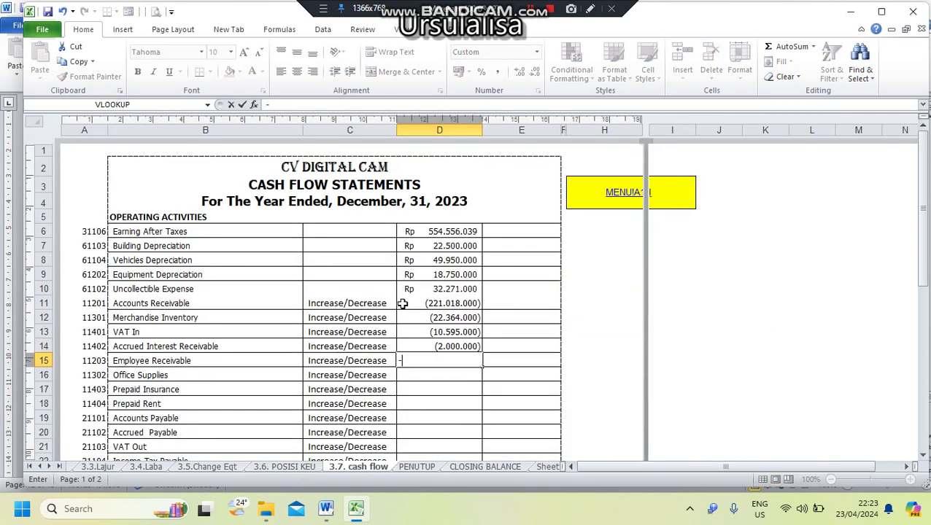
{"action": "key", "text": "Escape"}
{"action": "type", "text": "="}
{"action": "left_click", "coordinate": [311, 467]}
{"action": "left_click", "coordinate": [432, 300]}
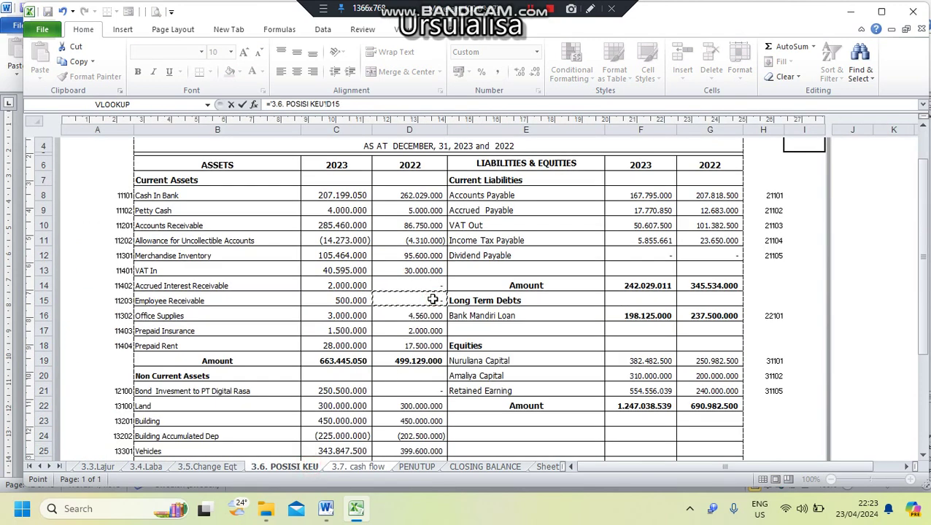
{"action": "type", "text": "-"}
{"action": "left_click", "coordinate": [363, 301]}
{"action": "key", "text": "Return"}
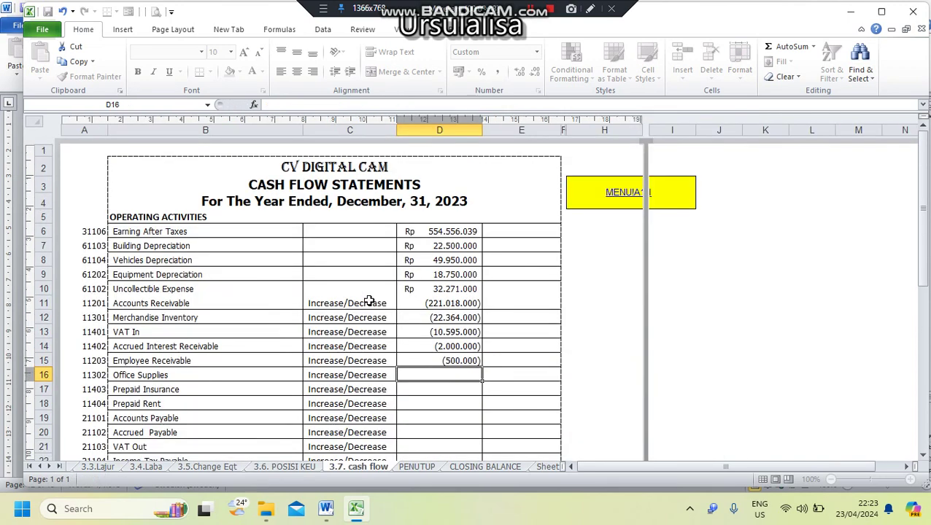
Calculate the Office Supplies change in D16 as 2022 minus 2023, using D16 minus C16 of the 3.6. POSISI KEU sheet
{"action": "type", "text": "="}
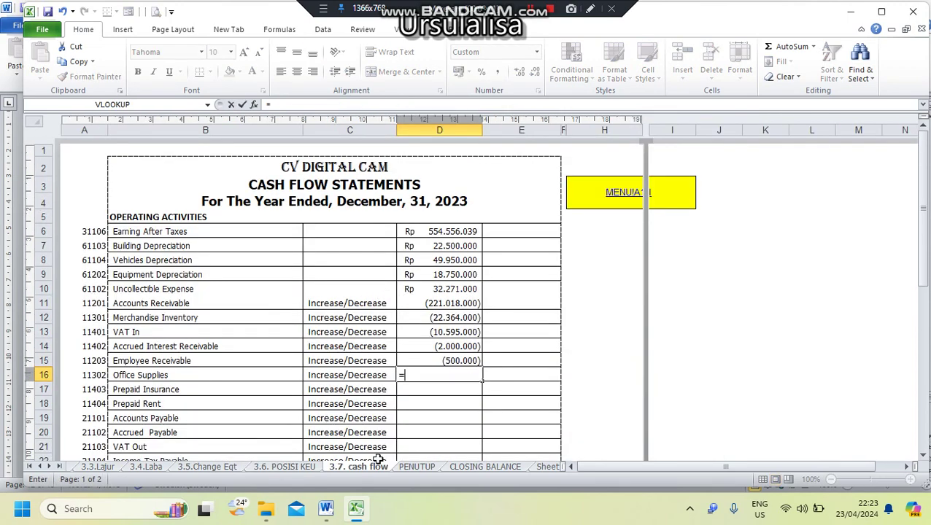
{"action": "left_click", "coordinate": [313, 467]}
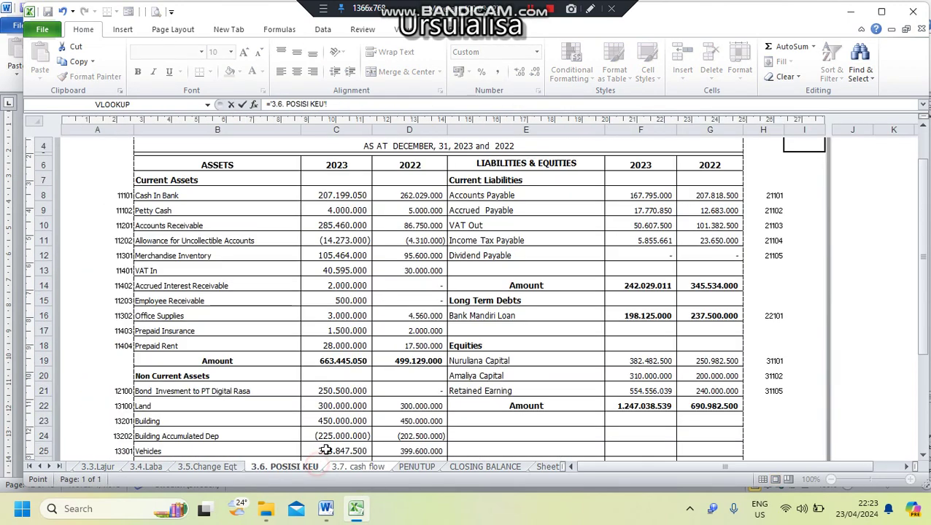
{"action": "left_click", "coordinate": [420, 317]}
{"action": "type", "text": "-"}
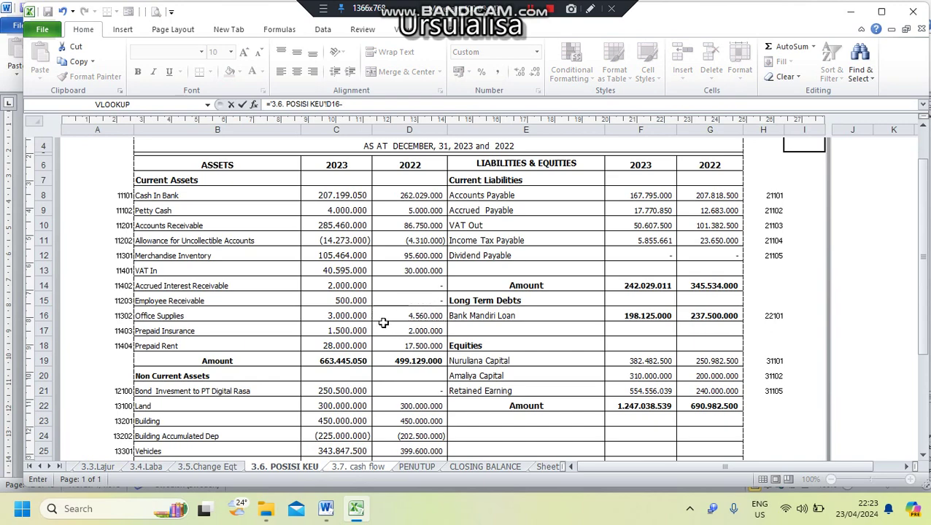
{"action": "left_click", "coordinate": [343, 316]}
{"action": "key", "text": "Return"}
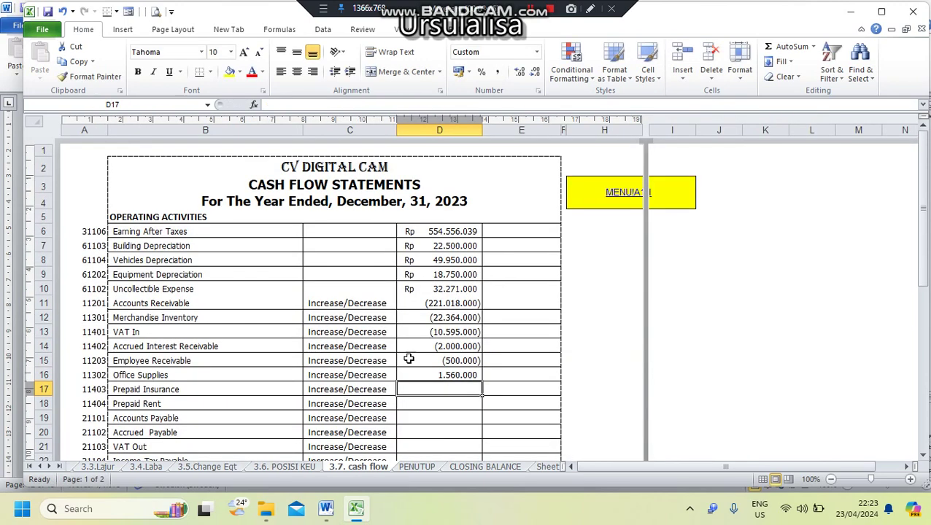
Calculate the Prepaid Insurance change in D17 as 2022 minus 2023, using D17 minus C17 of the 3.6. POSISI KEU sheet
{"action": "type", "text": "="}
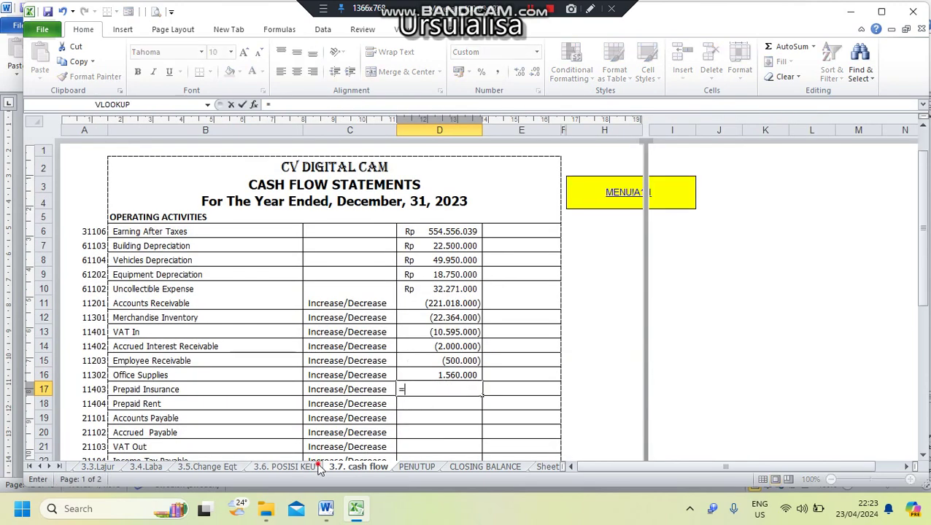
{"action": "left_click", "coordinate": [314, 468]}
{"action": "left_click", "coordinate": [436, 330]}
{"action": "type", "text": "-"}
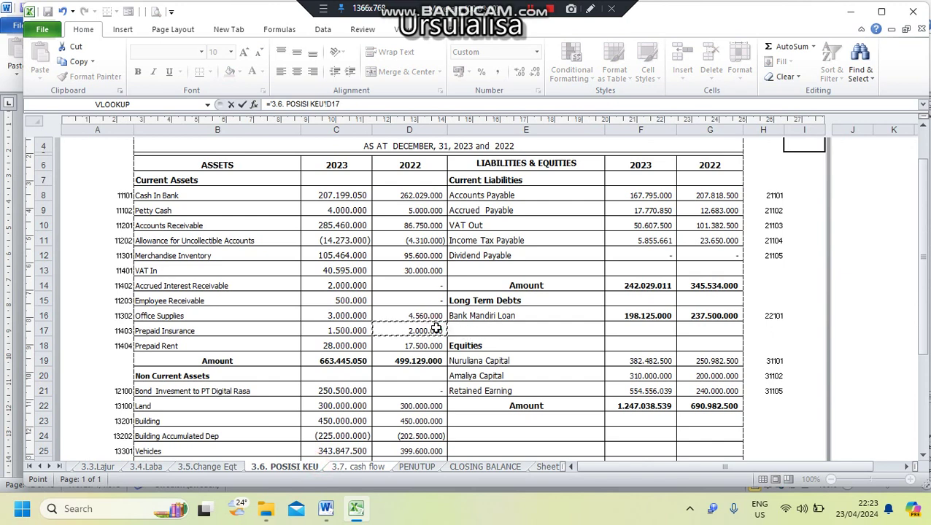
{"action": "left_click", "coordinate": [357, 331]}
{"action": "key", "text": "Return"}
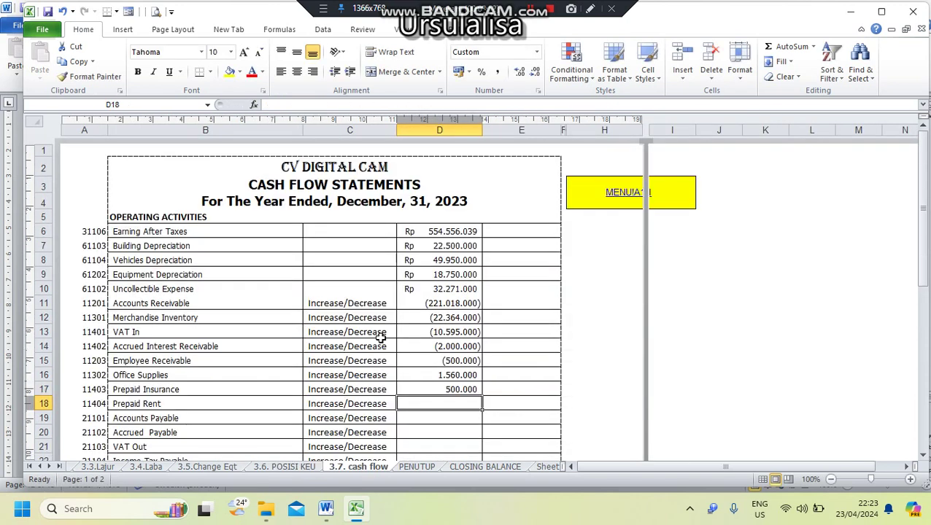
Calculate the Prepaid Rent change in D18 as 2022 minus 2023, using D18 minus C18 of the 3.6. POSISI KEU sheet
{"action": "type", "text": "="}
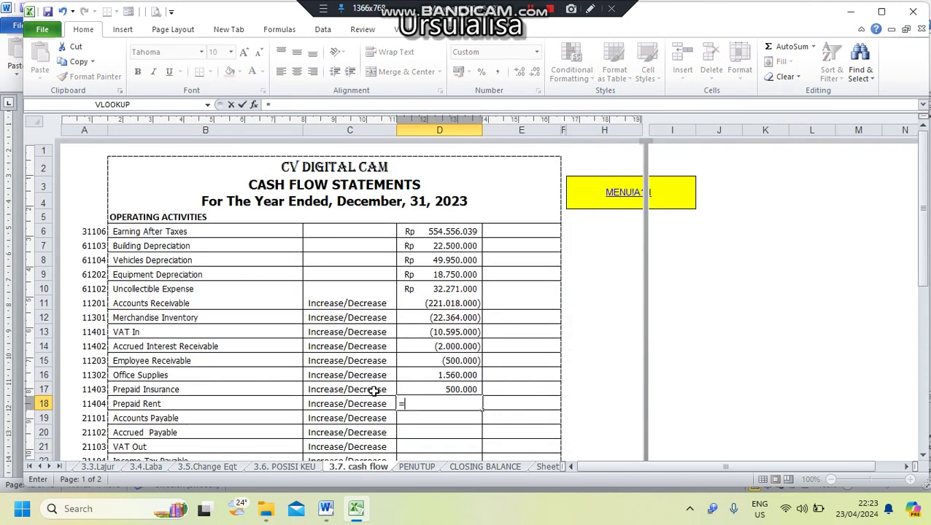
{"action": "left_click", "coordinate": [292, 469]}
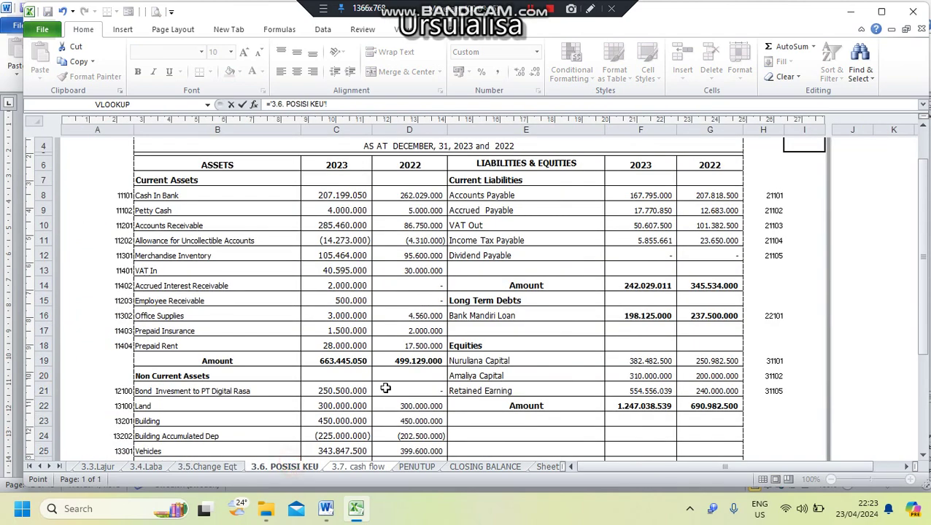
{"action": "left_click", "coordinate": [436, 346]}
{"action": "type", "text": "-"}
{"action": "left_click", "coordinate": [354, 346]}
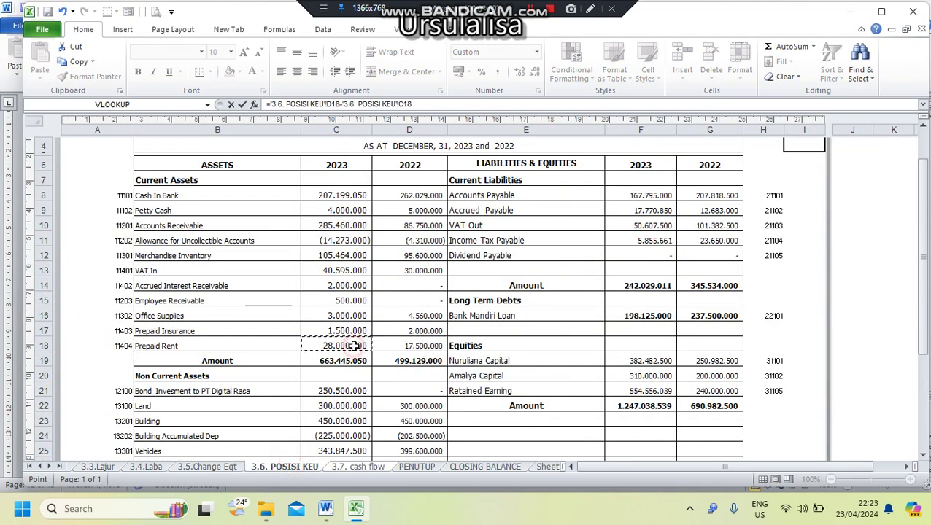
{"action": "key", "text": "Return"}
{"action": "left_click", "coordinate": [354, 346]}
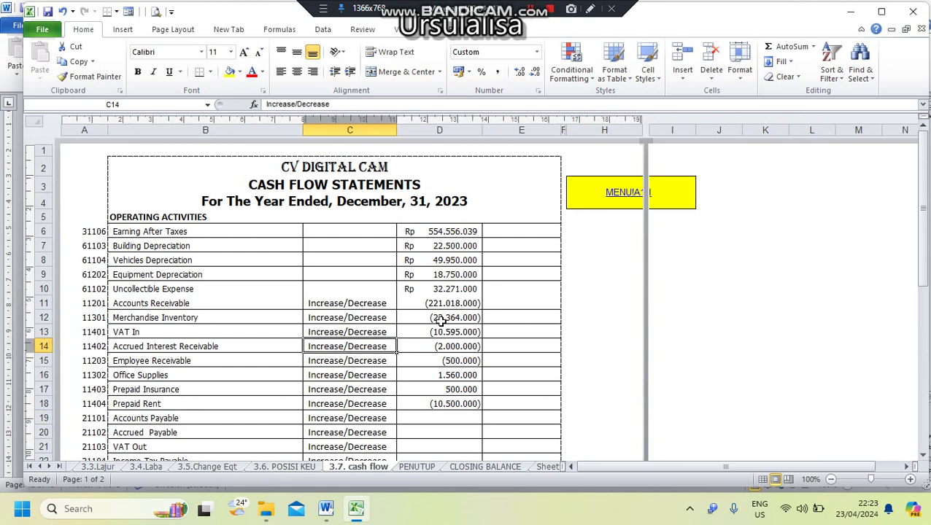
Calculate the Accounts Payable change in D19 as 2023 minus 2022, using F8 minus G8 of the 3.6. POSISI KEU sheet
{"action": "scroll", "coordinate": [461, 357], "scroll_direction": "down", "scroll_amount": 1}
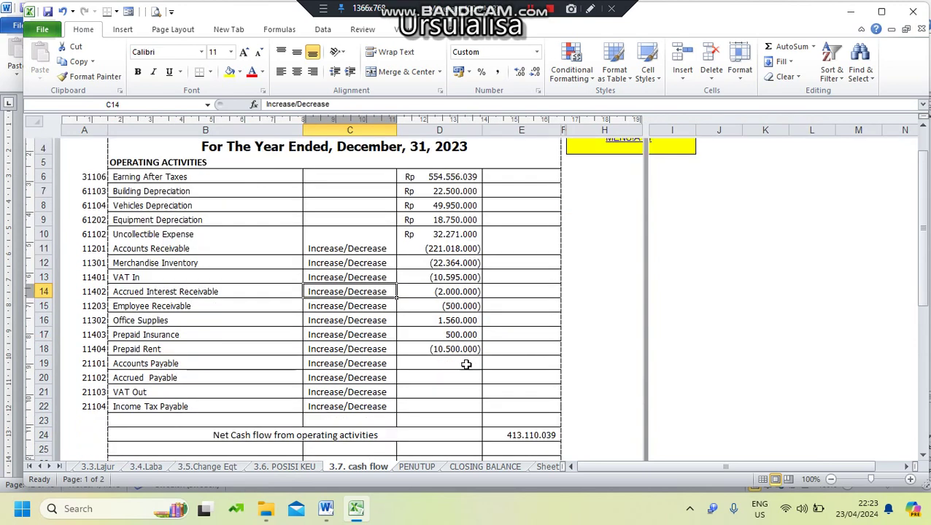
{"action": "left_click", "coordinate": [466, 364]}
{"action": "type", "text": "="}
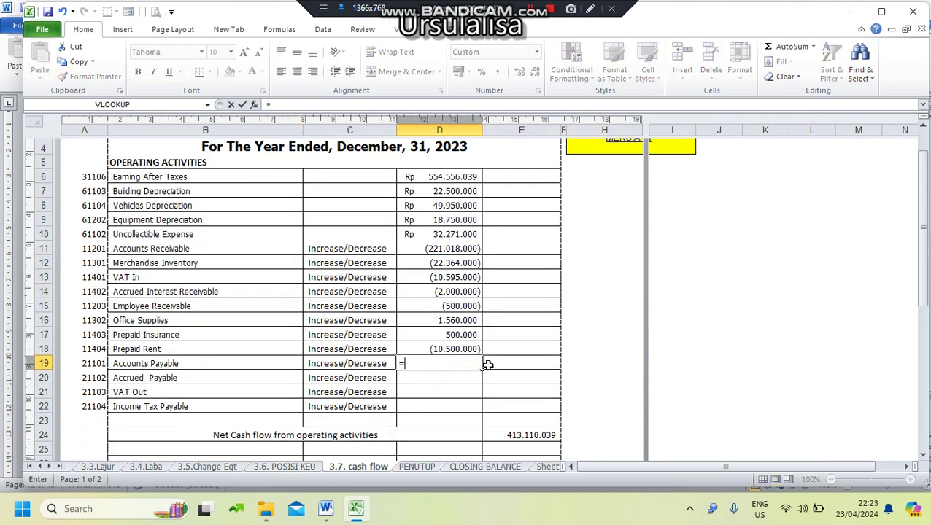
{"action": "left_click", "coordinate": [305, 469]}
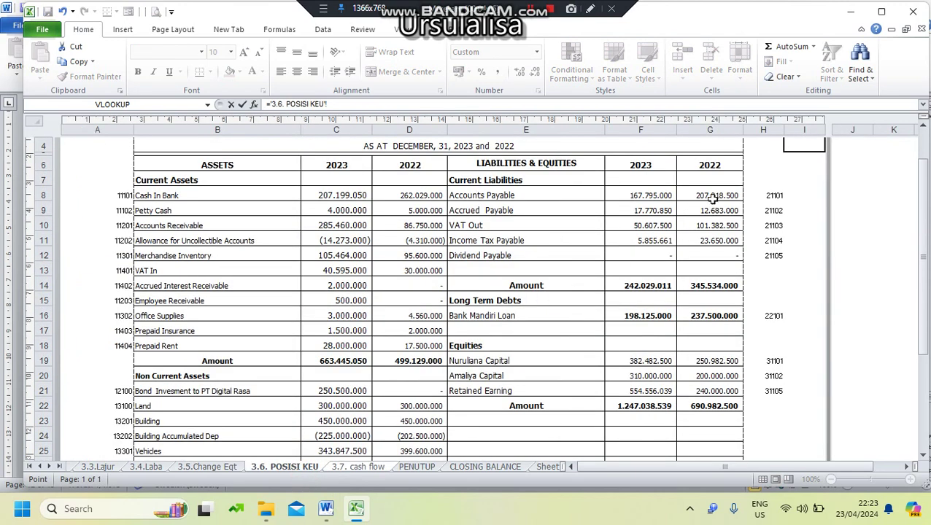
{"action": "left_click", "coordinate": [659, 197]}
{"action": "type", "text": "-"}
{"action": "left_click", "coordinate": [702, 196]}
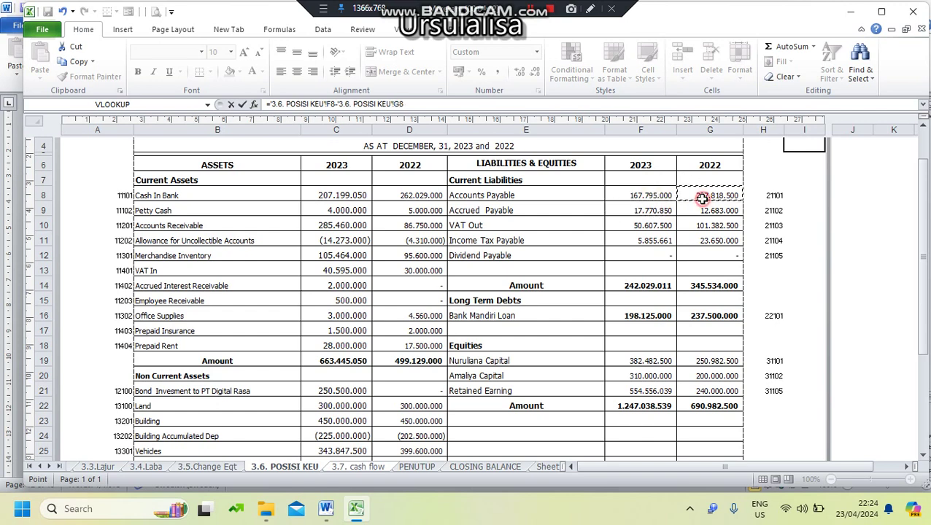
{"action": "key", "text": "Return"}
Calculate the Accrued Payable change in D20 as 2023 minus 2022, using F9 minus G9 of the 3.6. POSISI KEU sheet
{"action": "type", "text": "="}
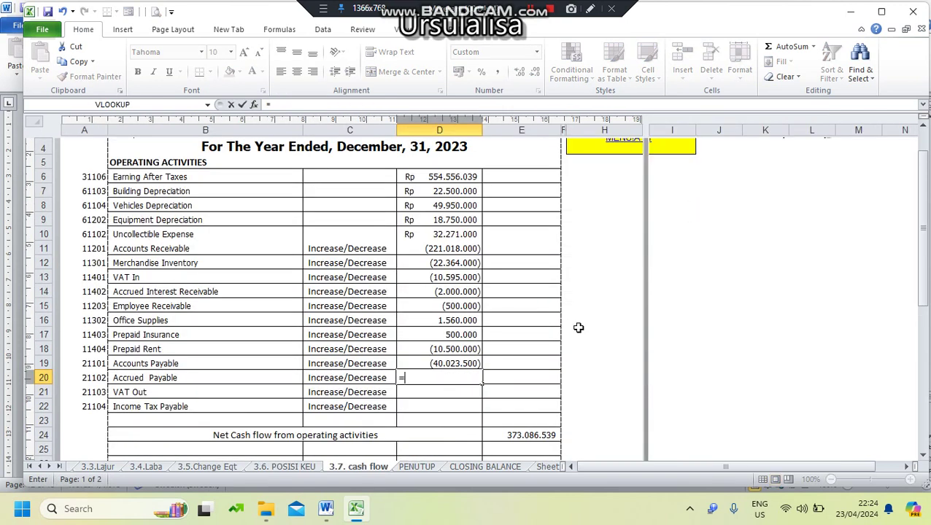
{"action": "left_click", "coordinate": [305, 471]}
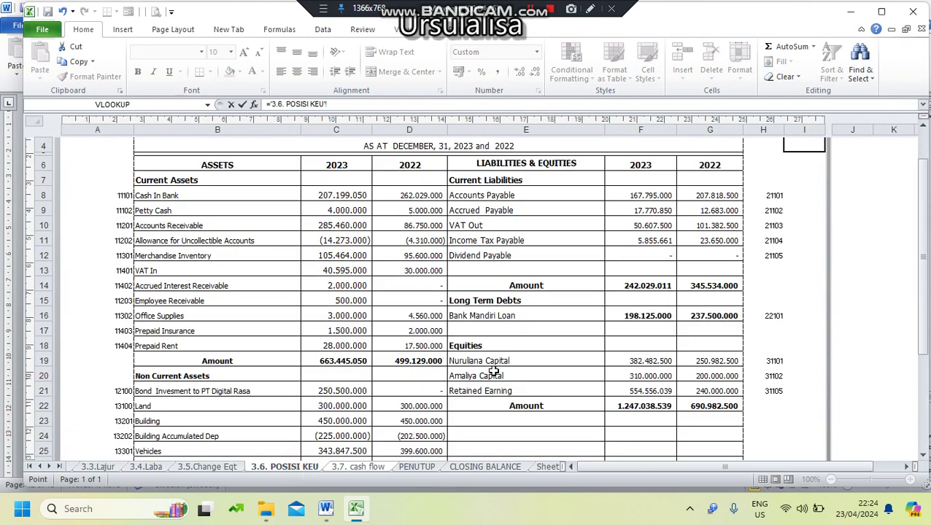
{"action": "left_click", "coordinate": [649, 211]}
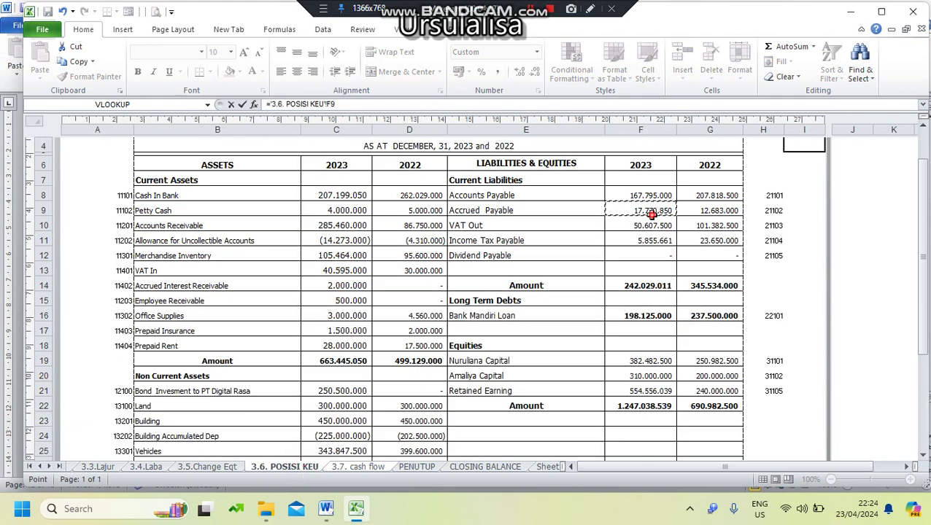
{"action": "type", "text": "-"}
{"action": "left_click", "coordinate": [697, 209]}
{"action": "key", "text": "Return"}
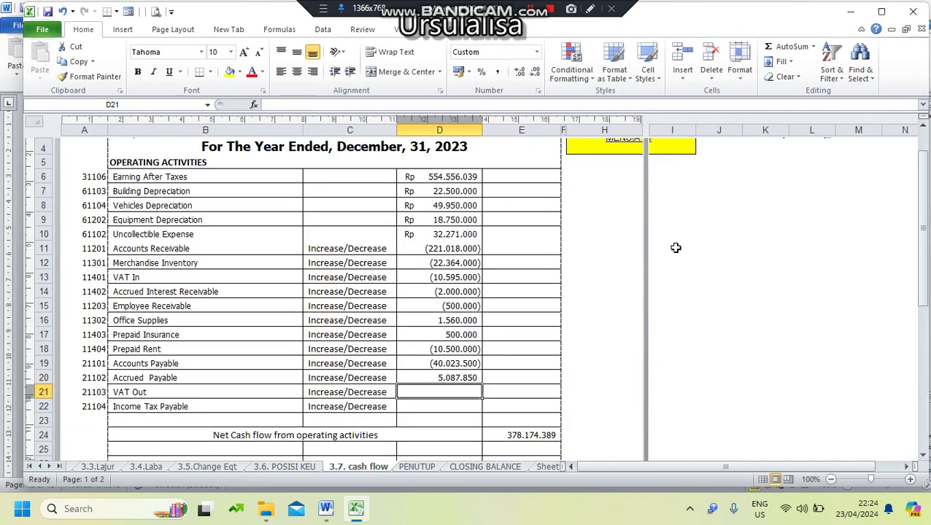
Calculate the VAT Out change in D21 as 2023 minus 2022, using F10 minus G10 of the 3.6. POSISI KEU sheet
{"action": "type", "text": "="}
{"action": "left_click", "coordinate": [312, 469]}
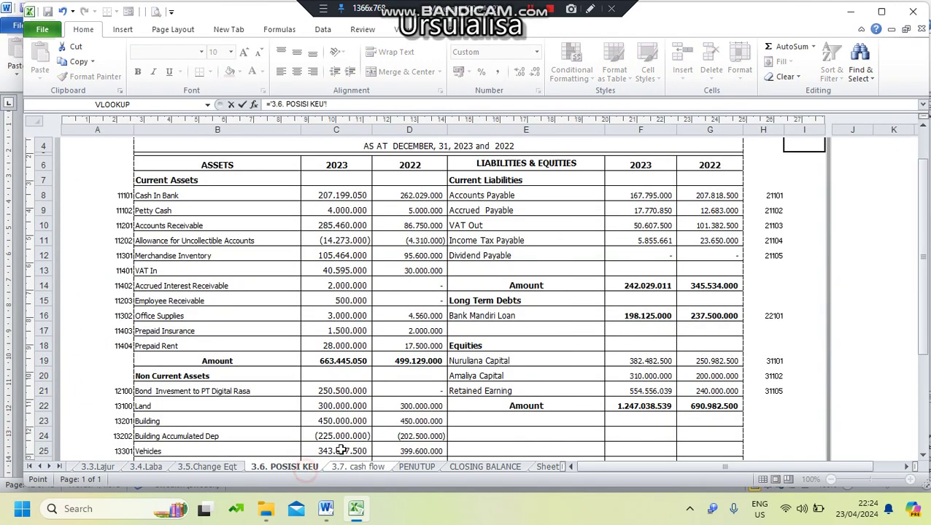
{"action": "left_click", "coordinate": [653, 226]}
{"action": "type", "text": "-"}
{"action": "left_click", "coordinate": [721, 211]}
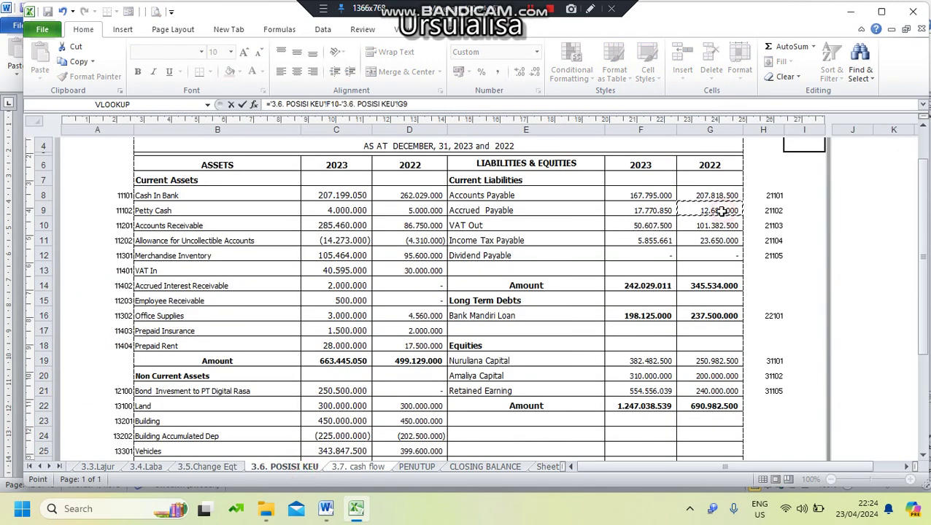
{"action": "left_click", "coordinate": [721, 224]}
{"action": "key", "text": "Return"}
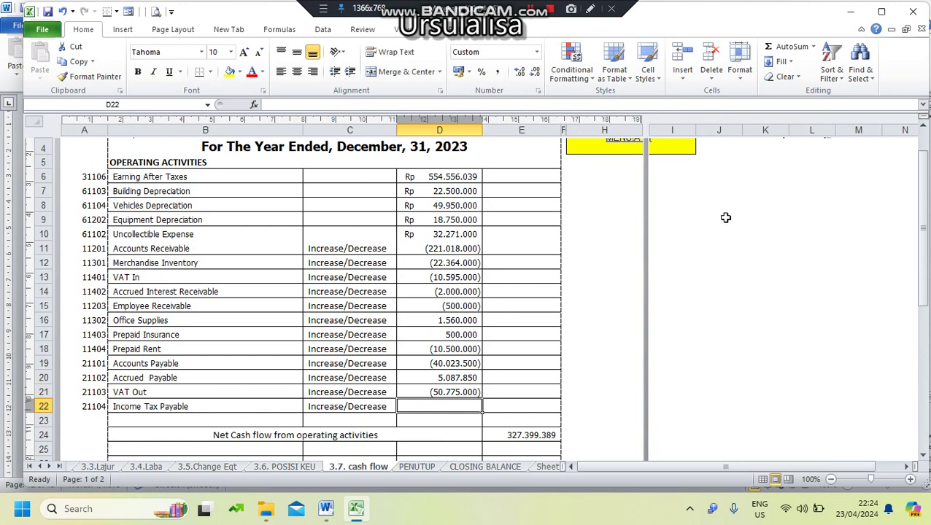
Calculate the Income Tax Payable change in D22 as 2023 minus 2022, using F11 minus G11 of the 3.6. POSISI KEU sheet
{"action": "type", "text": "='3.6. POSISI KEU'!"}
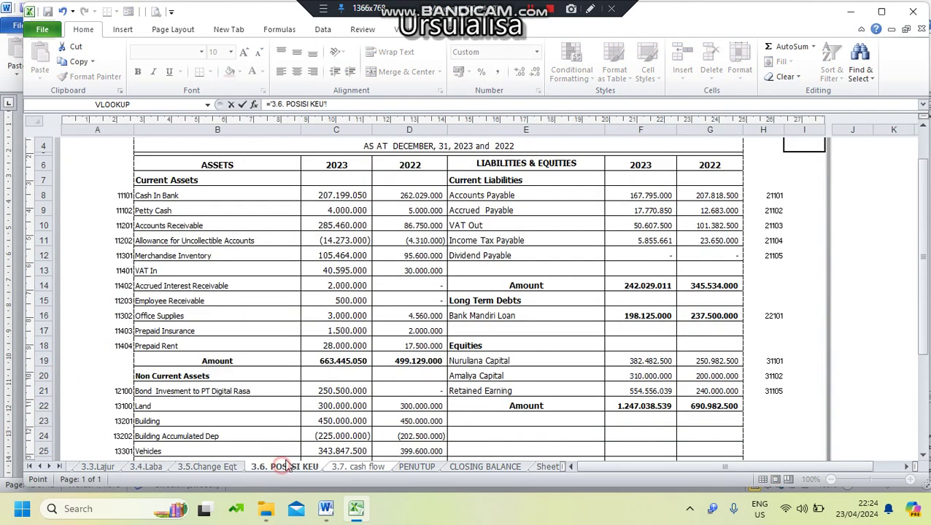
{"action": "left_click", "coordinate": [286, 467]}
{"action": "left_click", "coordinate": [657, 242]}
{"action": "type", "text": "-"}
{"action": "left_click", "coordinate": [707, 241]}
{"action": "key", "text": "Return"}
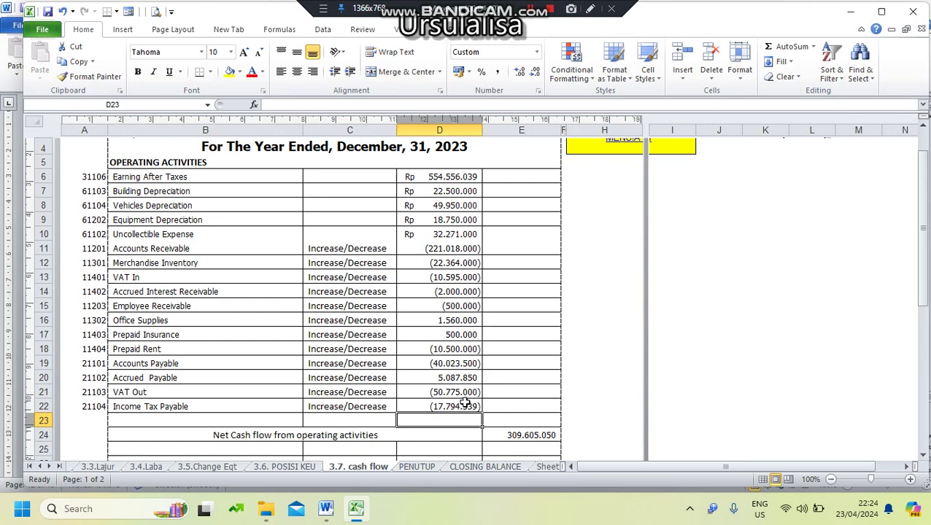
Check the input VAT included in the vehicle exchange in note 1 of the Word document, and return to VAT In cell D13 in Excel
{"action": "left_click", "coordinate": [464, 278]}
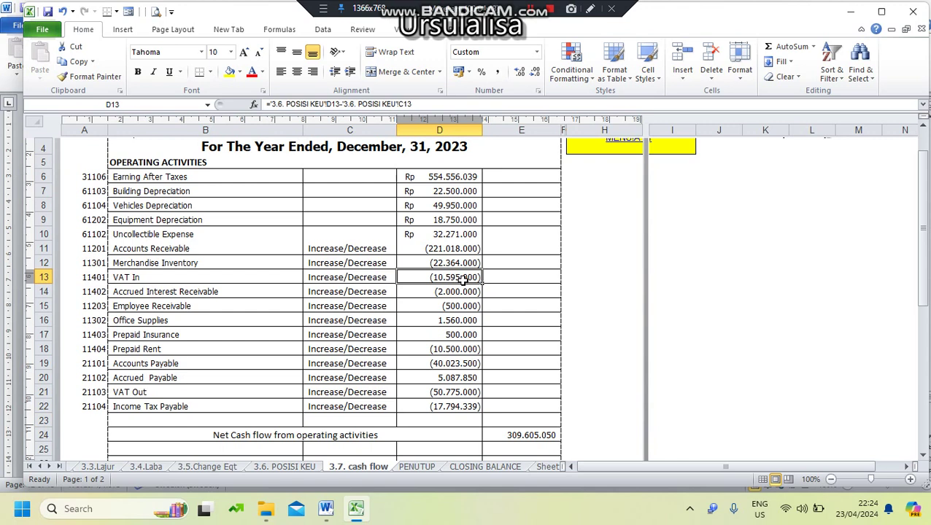
{"action": "mouse_move", "coordinate": [326, 508]}
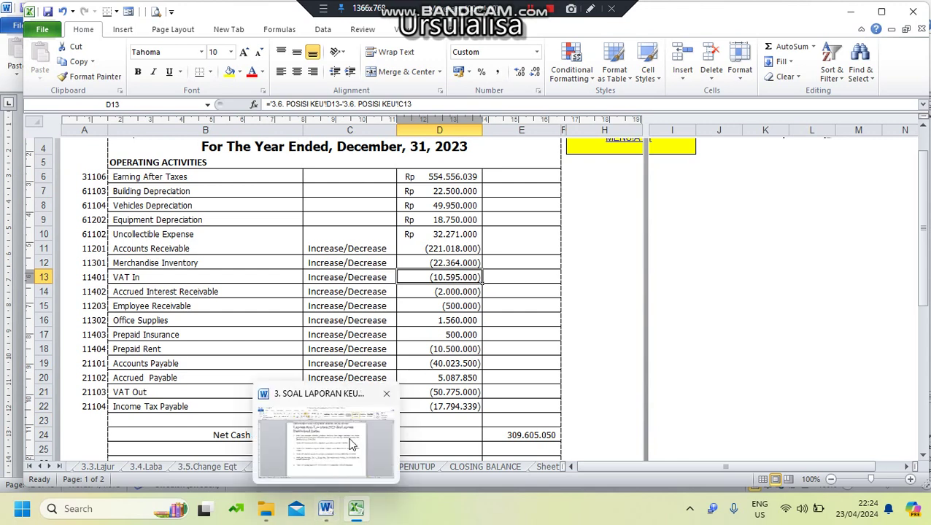
{"action": "left_click", "coordinate": [351, 443]}
{"action": "left_click_drag", "start_coordinate": [657, 211], "coordinate": [663, 233]}
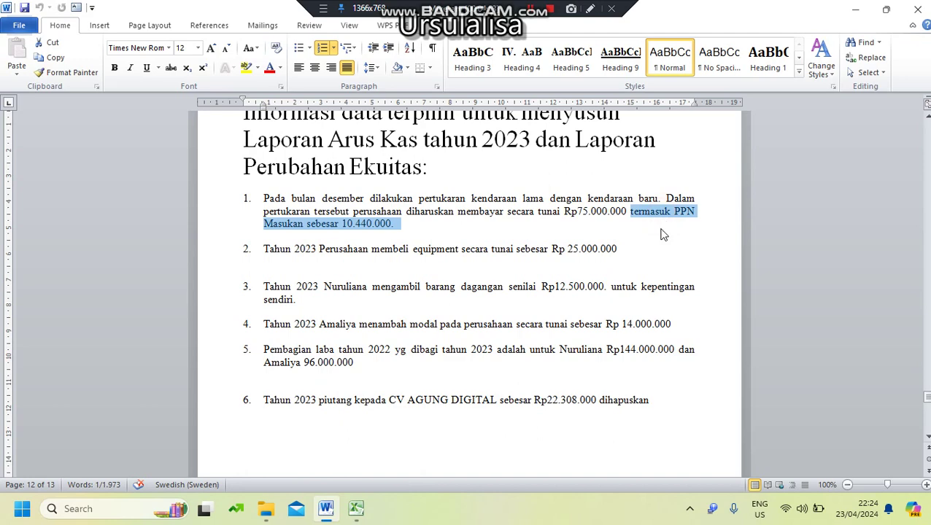
{"action": "mouse_move", "coordinate": [326, 509]}
{"action": "left_click", "coordinate": [365, 454]}
{"action": "mouse_move", "coordinate": [356, 508]}
{"action": "left_click", "coordinate": [357, 398]}
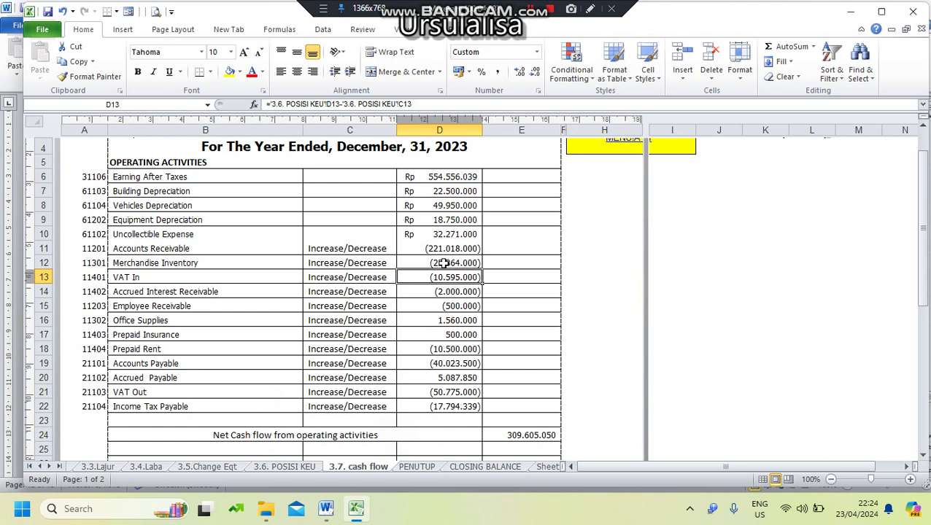
Append +10440000 to the VAT In formula in D13 and save the workbook
{"action": "left_click", "coordinate": [447, 104]}
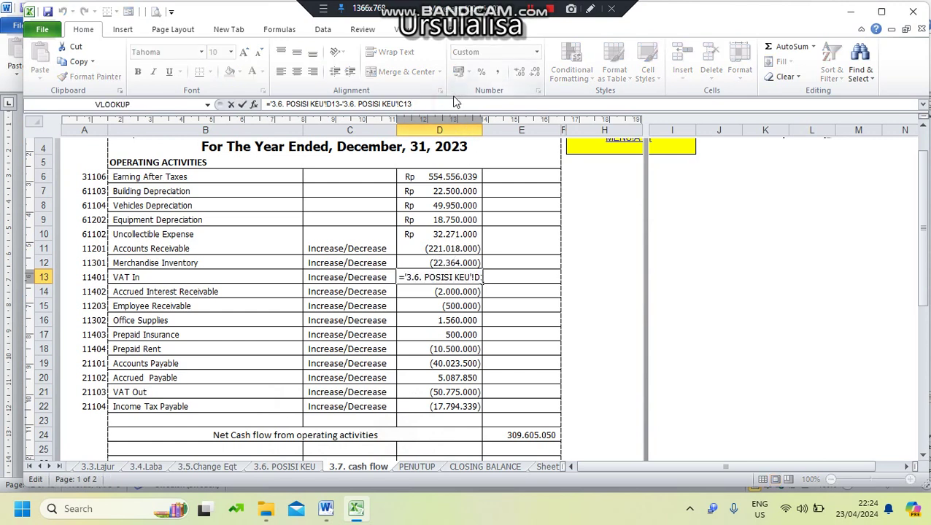
{"action": "type", "text": "-"}
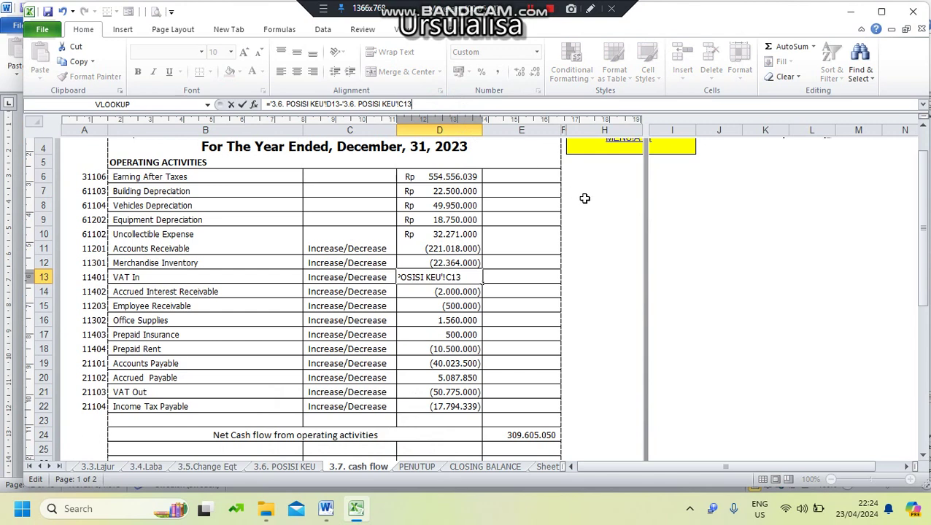
{"action": "type", "text": "1044"}
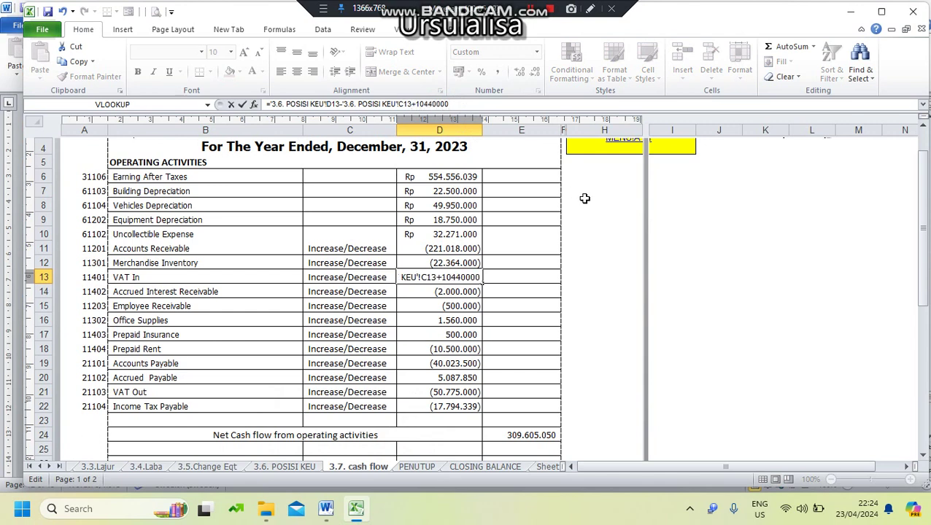
{"action": "type", "text": "0000"}
{"action": "key", "text": "Return"}
{"action": "key", "text": "ctrl+s"}
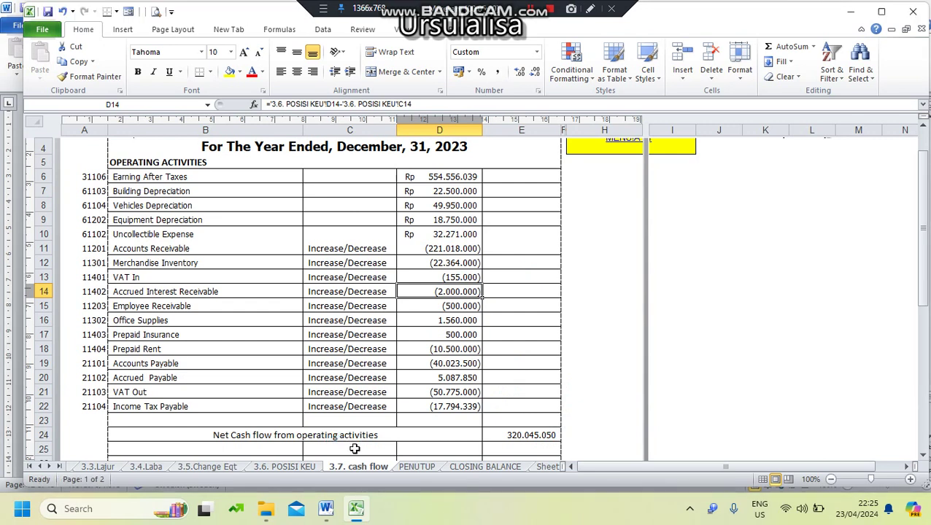
Check the cash payment for the vehicle exchange in note 1 of the Word document, and return to the cash flow sheet in Excel
{"action": "scroll", "coordinate": [430, 427], "scroll_direction": "down", "scroll_amount": 2}
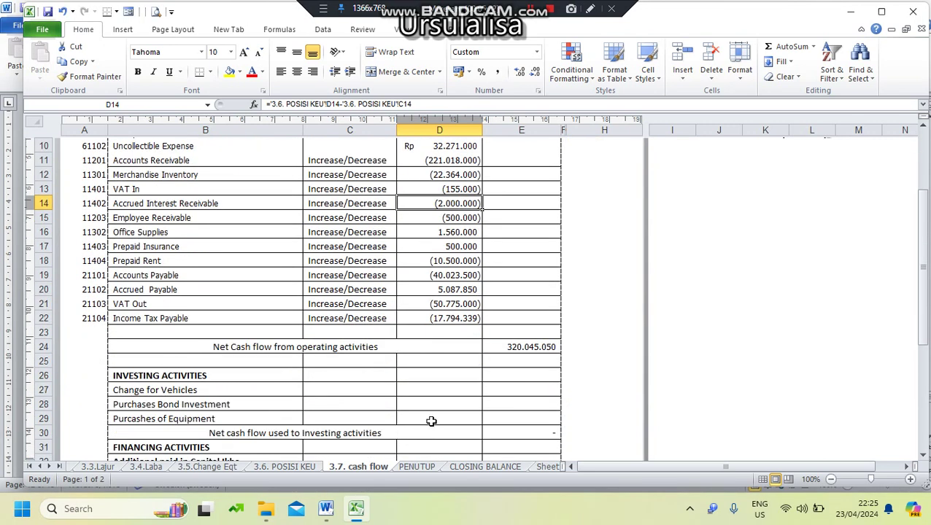
{"action": "left_click", "coordinate": [376, 388]}
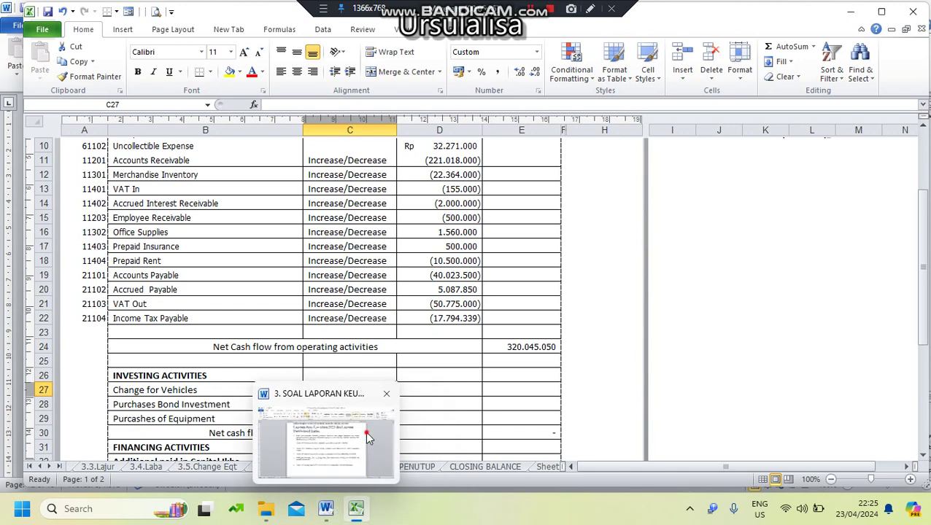
{"action": "left_click", "coordinate": [381, 411]}
{"action": "left_click", "coordinate": [417, 237]}
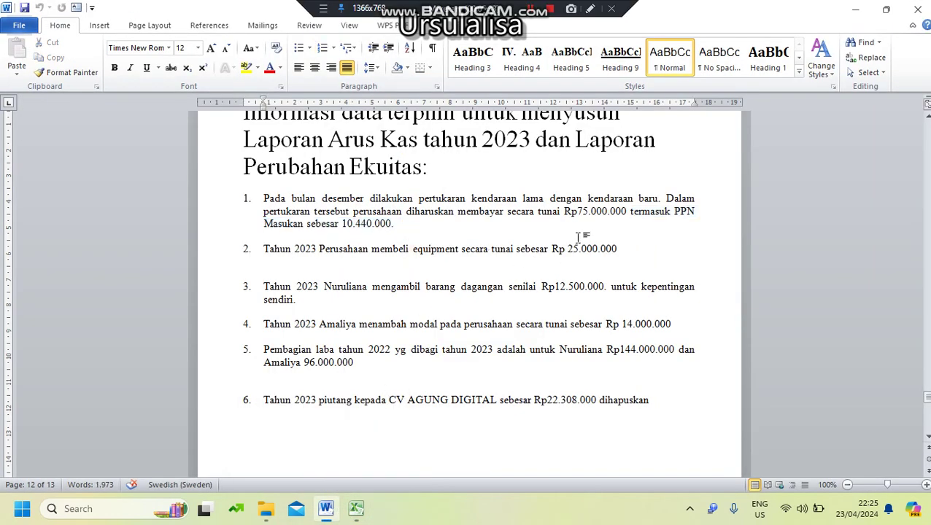
{"action": "left_click_drag", "start_coordinate": [573, 210], "coordinate": [626, 213]}
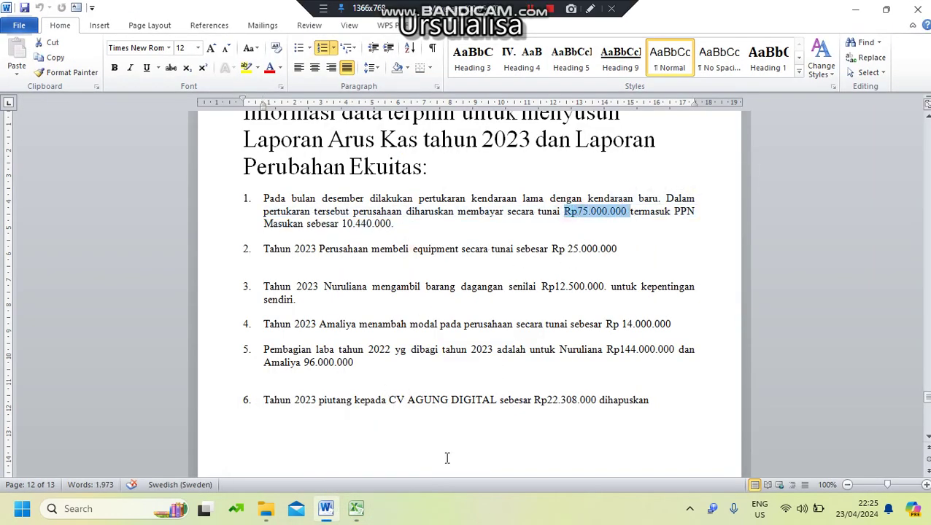
{"action": "mouse_move", "coordinate": [344, 513]}
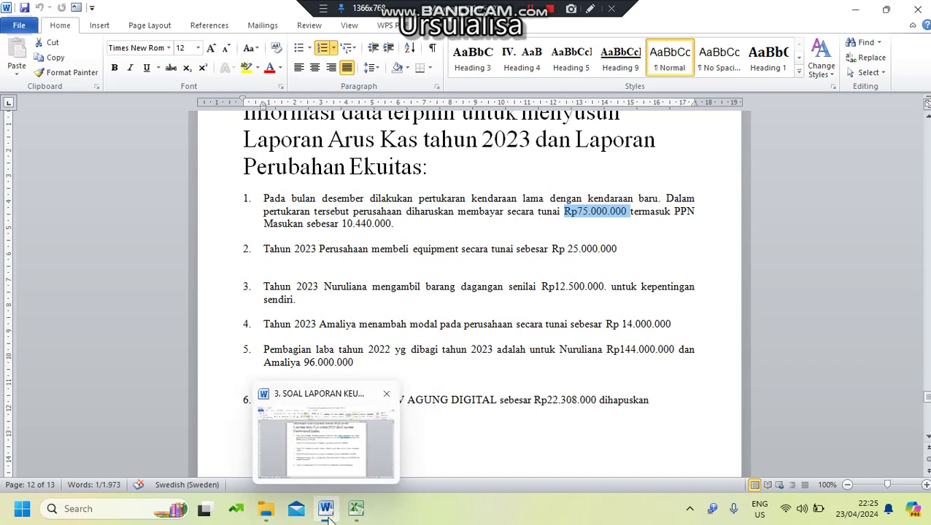
{"action": "left_click", "coordinate": [405, 448]}
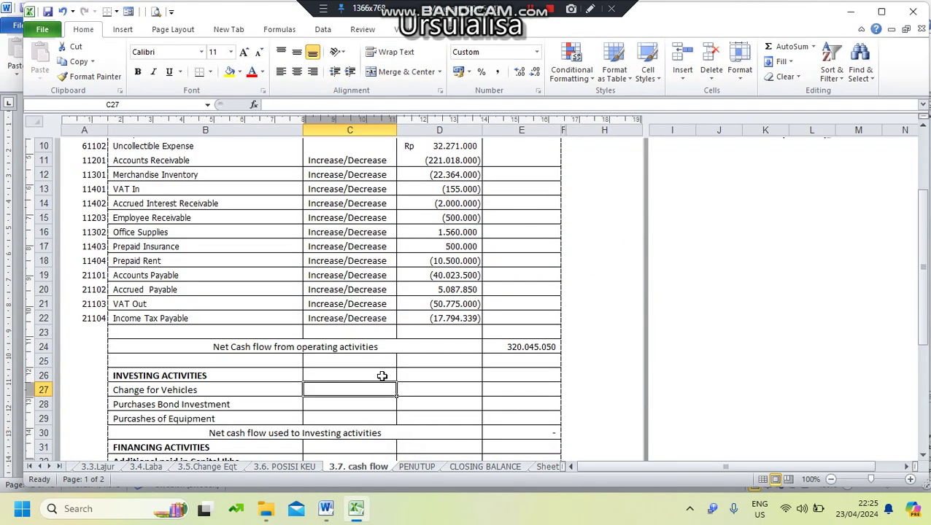
Enter =-75000000 in C26 and move it to C27 as the Change for Vehicles amount
{"action": "left_click", "coordinate": [378, 376]}
{"action": "type", "text": "="}
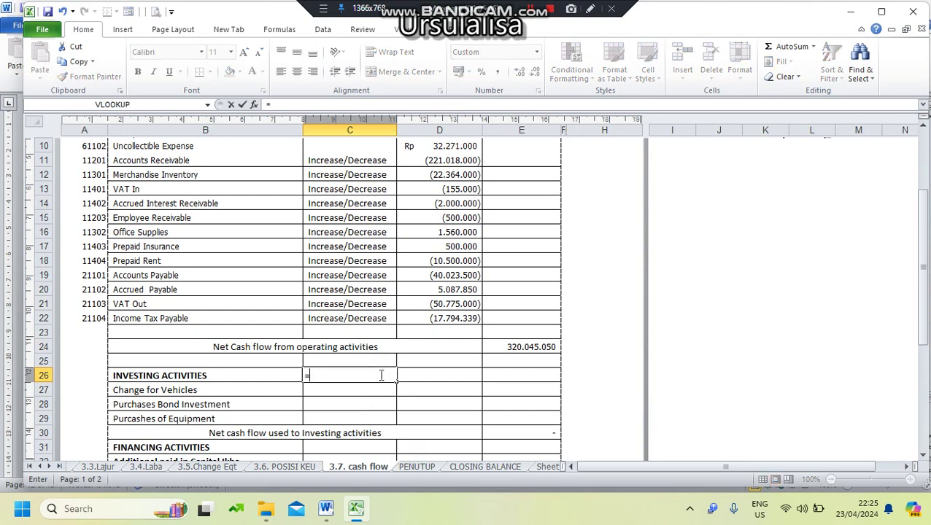
{"action": "type", "text": "-7"}
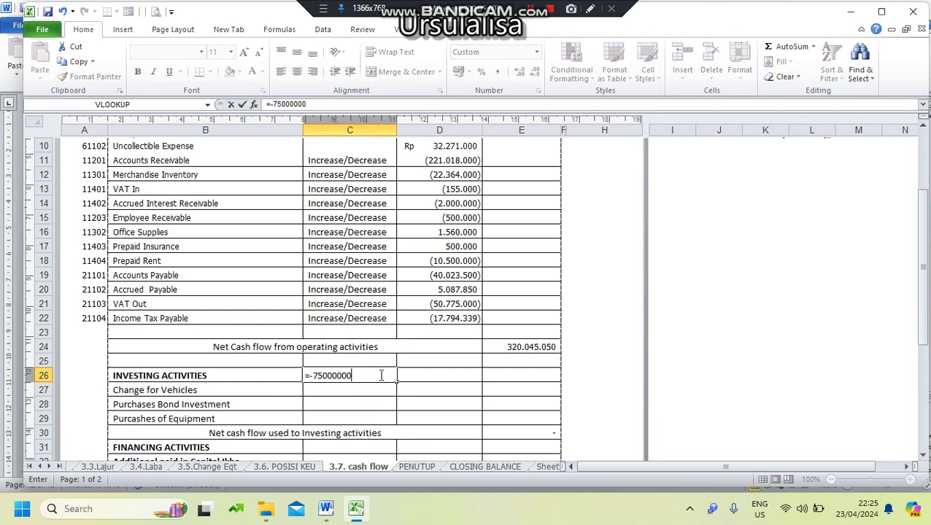
{"action": "type", "text": "5000000"}
{"action": "key", "text": "Return"}
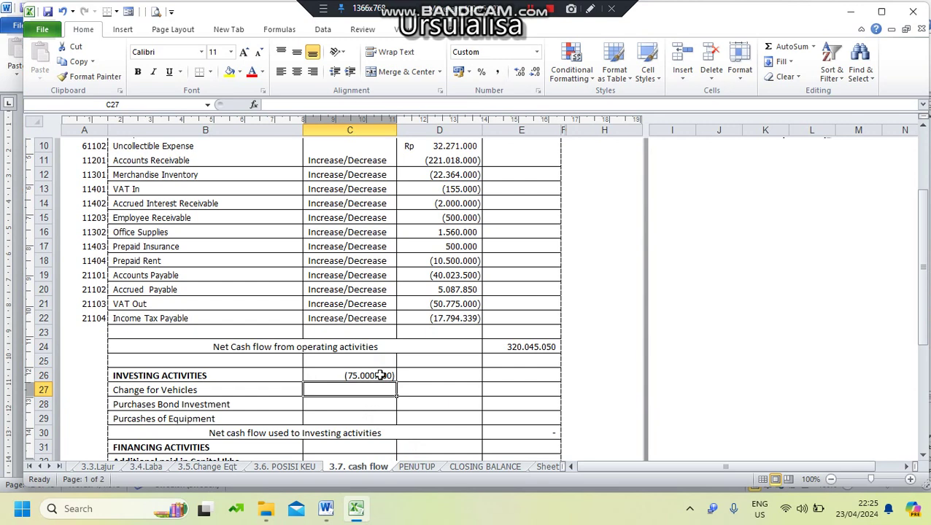
{"action": "left_click", "coordinate": [380, 375]}
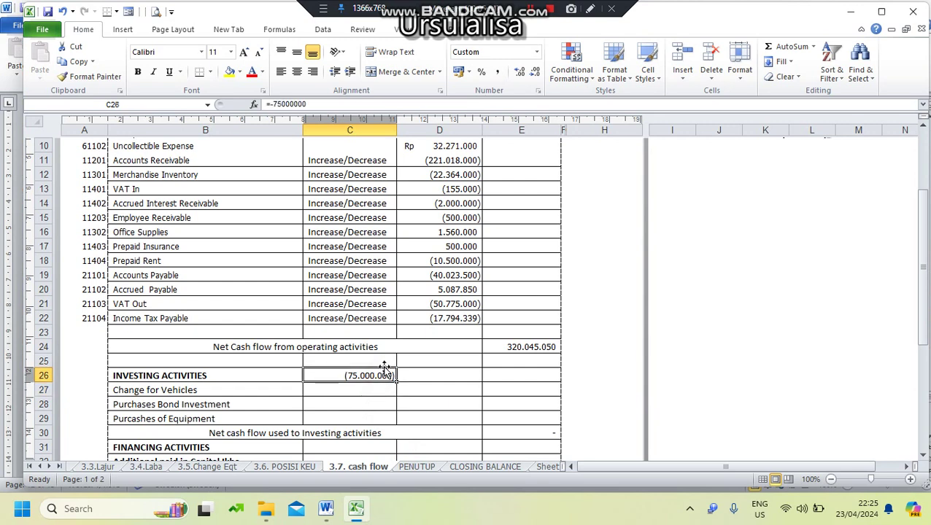
{"action": "left_click_drag", "start_coordinate": [385, 368], "coordinate": [372, 385]}
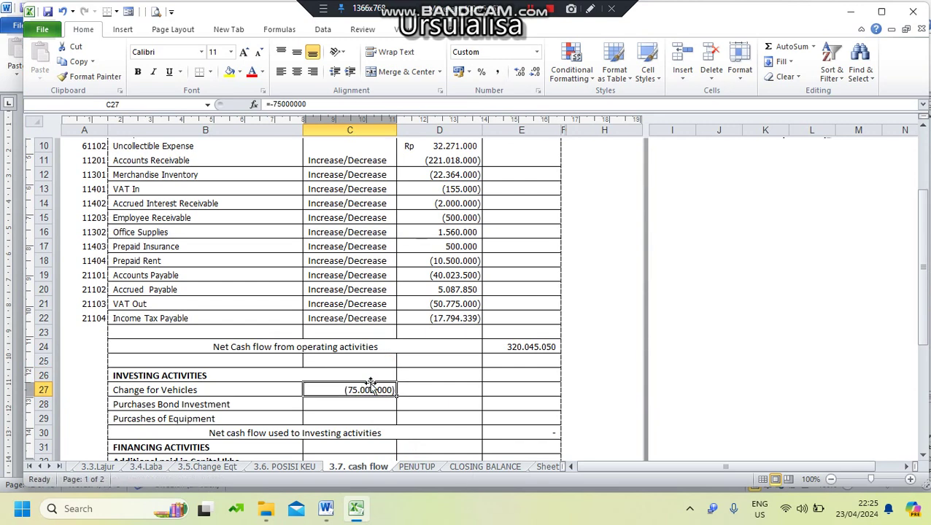
Link Purchases Bond Investment in C28 to the 2023 bond investment, C21 of the 3.6. POSISI KEU sheet, as a negative amount
{"action": "left_click", "coordinate": [326, 405]}
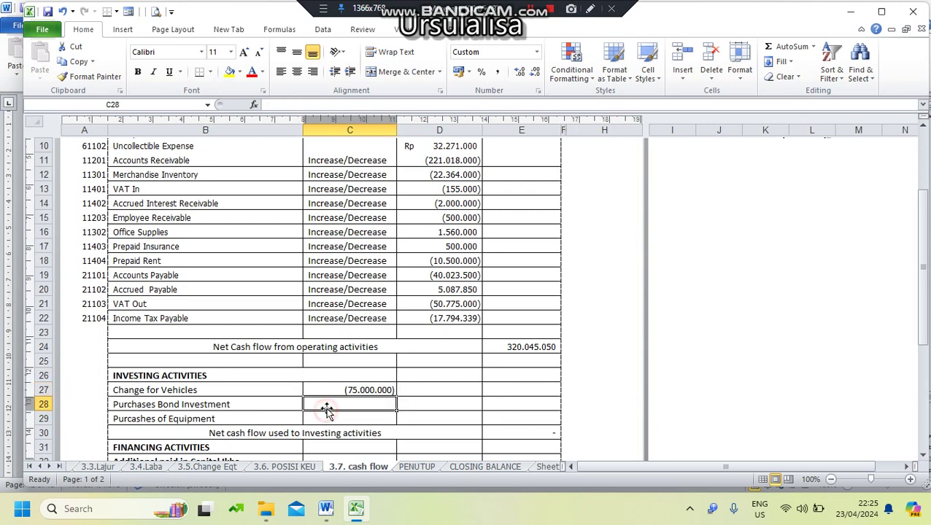
{"action": "type", "text": "="}
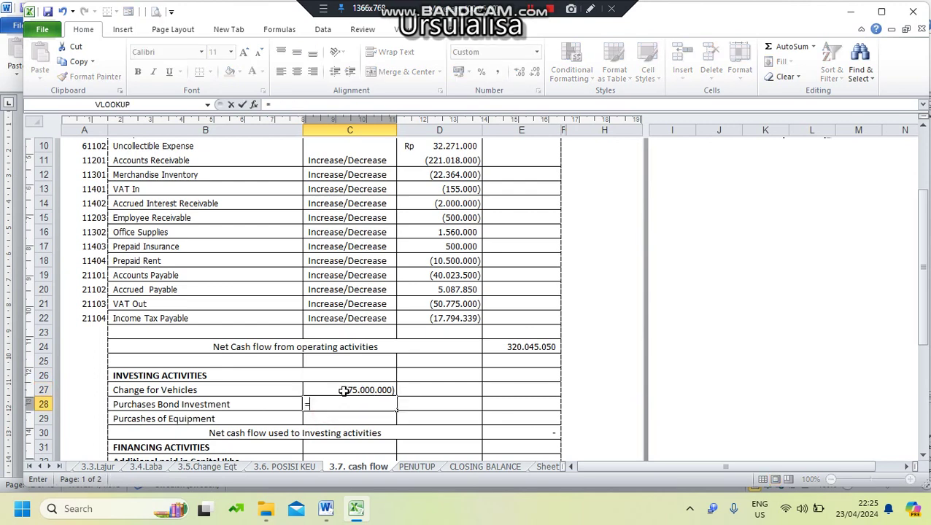
{"action": "left_click", "coordinate": [213, 467]}
{"action": "left_click", "coordinate": [275, 470]}
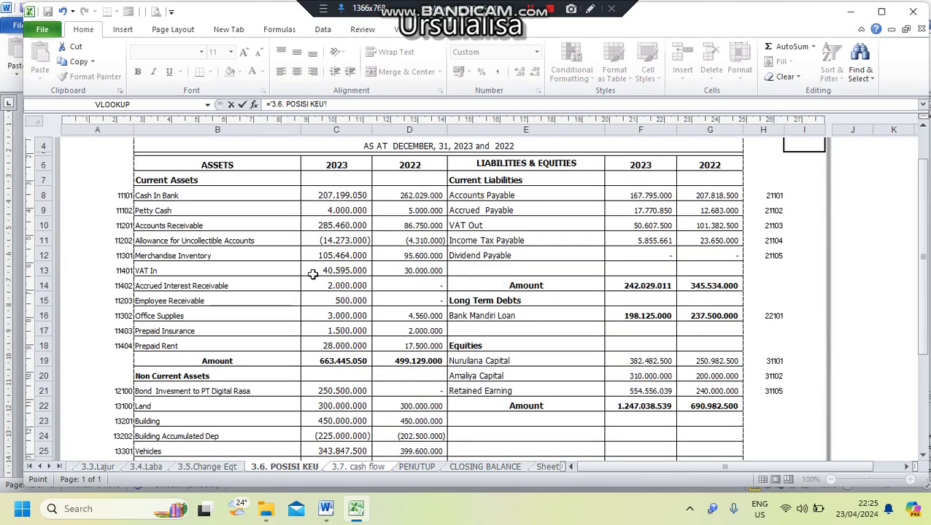
{"action": "left_click", "coordinate": [342, 390]}
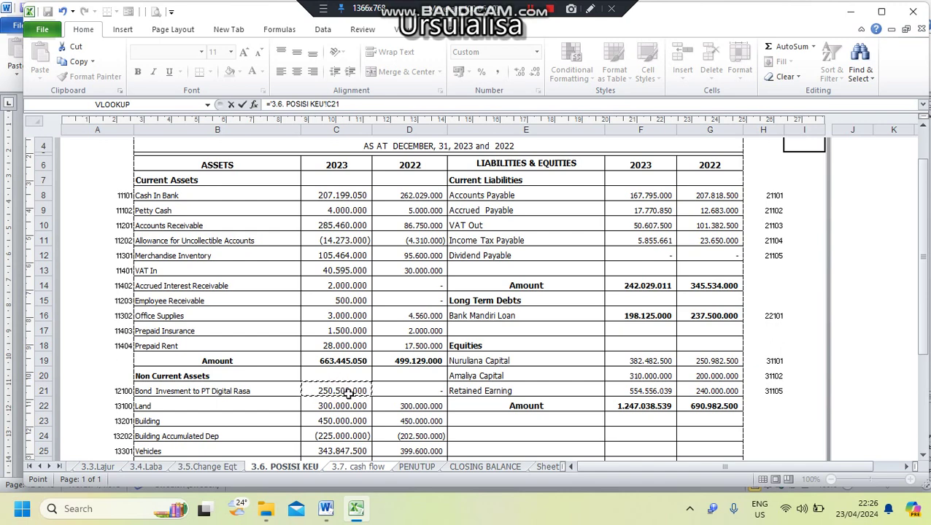
{"action": "key", "text": "Return"}
{"action": "left_click", "coordinate": [360, 404]}
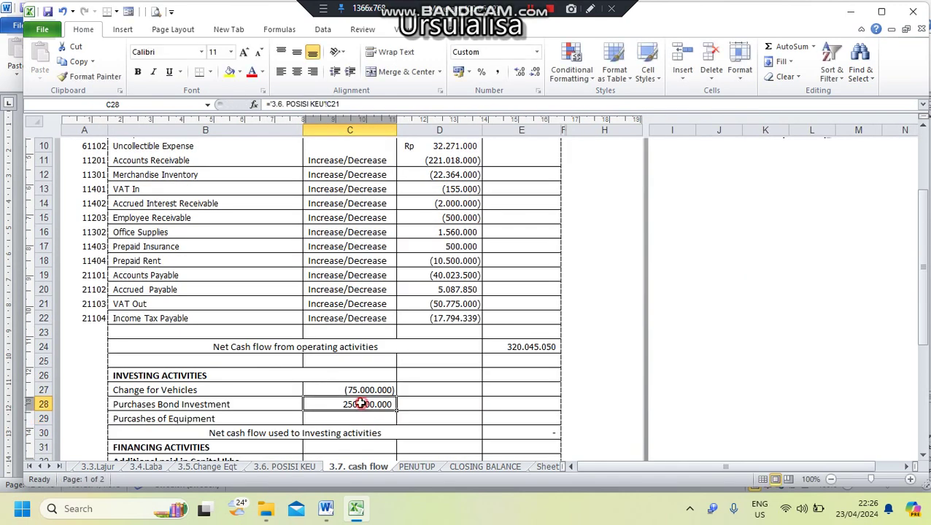
{"action": "left_click", "coordinate": [274, 108]}
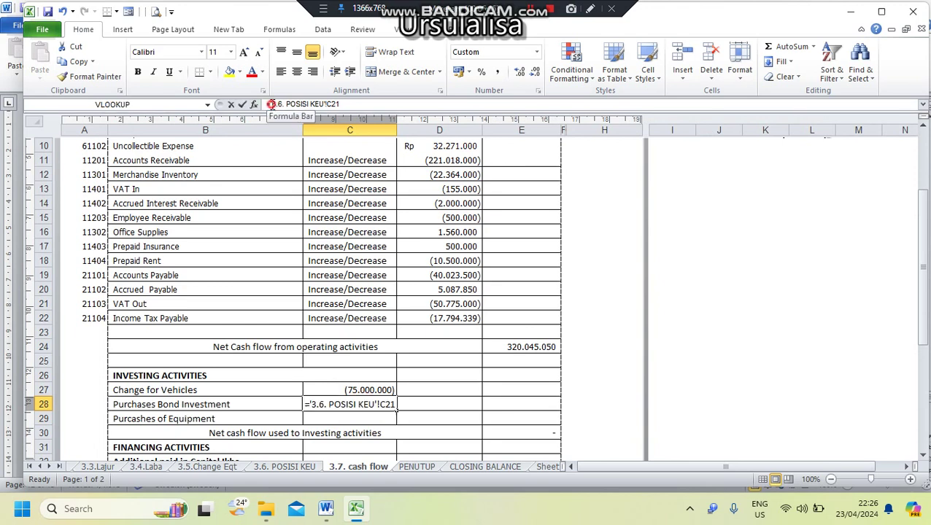
{"action": "key", "text": "Return"}
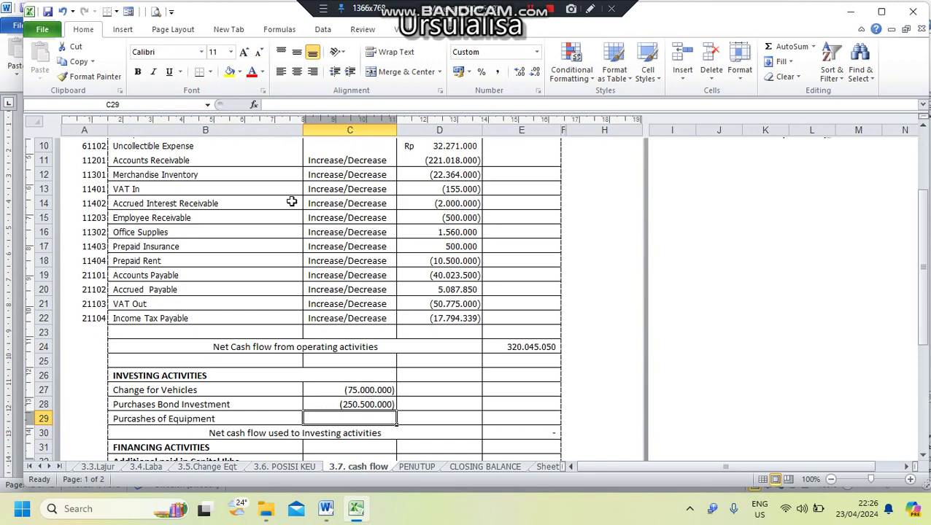
Start the equipment purchases formula in C29 with a reference to 2023 Equipment, C27 of the 3.6. POSISI KEU sheet
{"action": "type", "text": "="}
{"action": "left_click", "coordinate": [276, 466]}
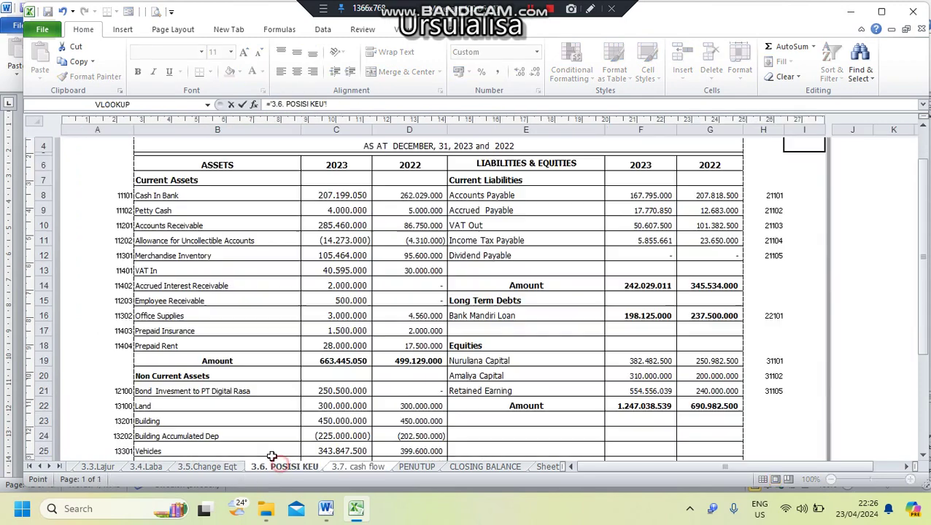
{"action": "scroll", "coordinate": [285, 419], "scroll_direction": "down", "scroll_amount": 2}
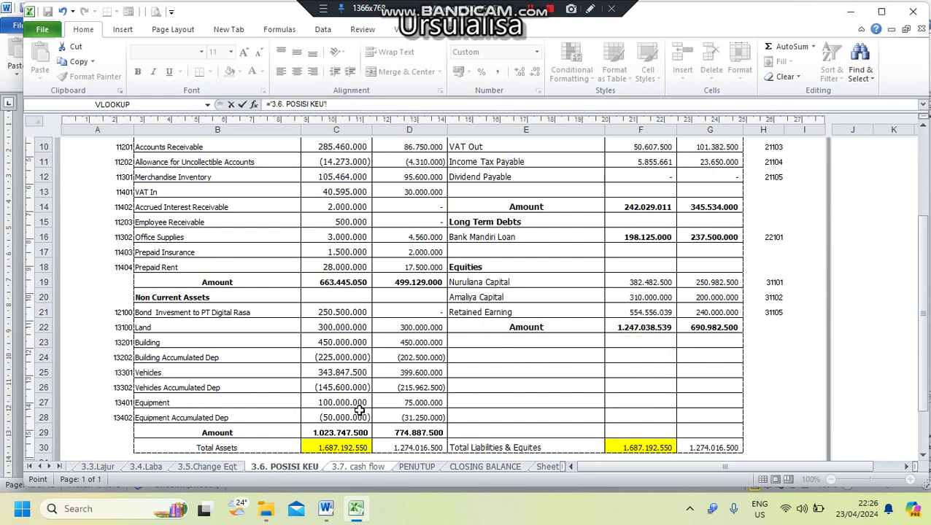
{"action": "left_click", "coordinate": [354, 418]}
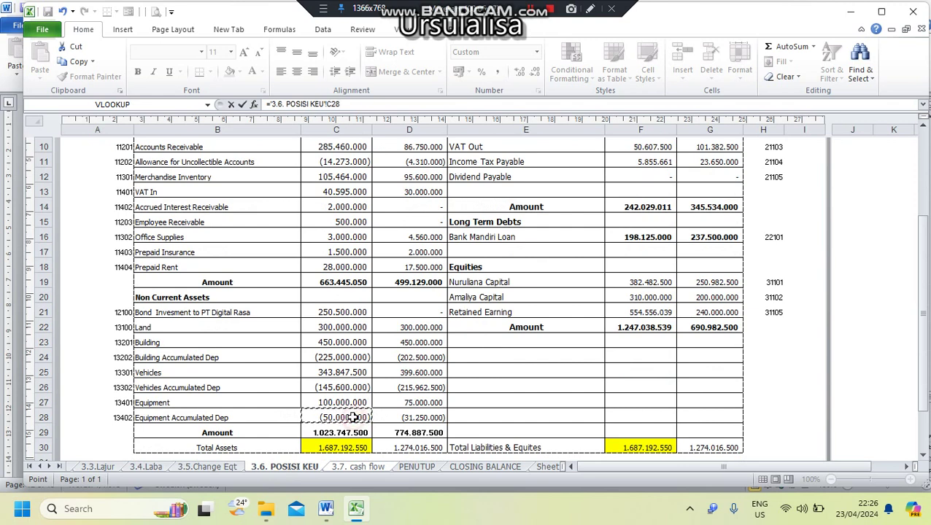
{"action": "left_click", "coordinate": [360, 403]}
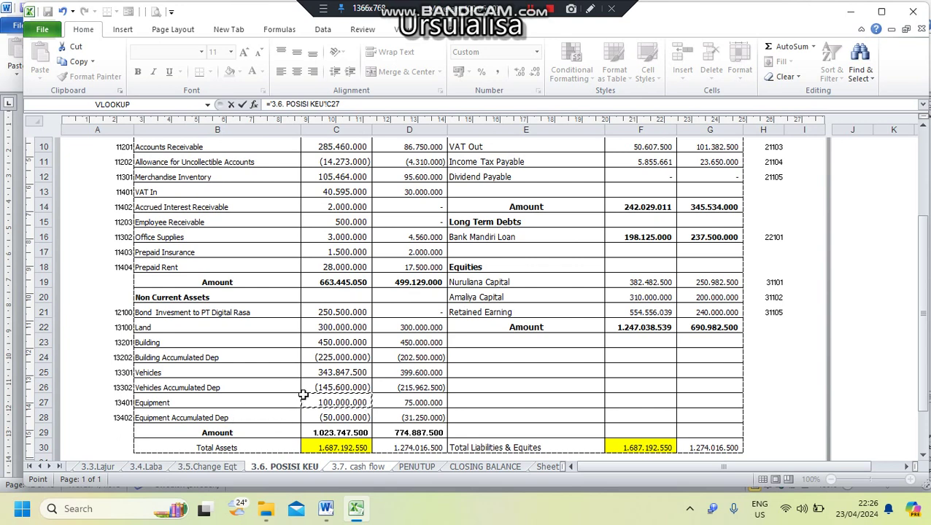
Redirect the open equipment purchases formula to the Equipment balance in K22 of the 3.3.Lajur sheet
{"action": "left_click", "coordinate": [208, 467]}
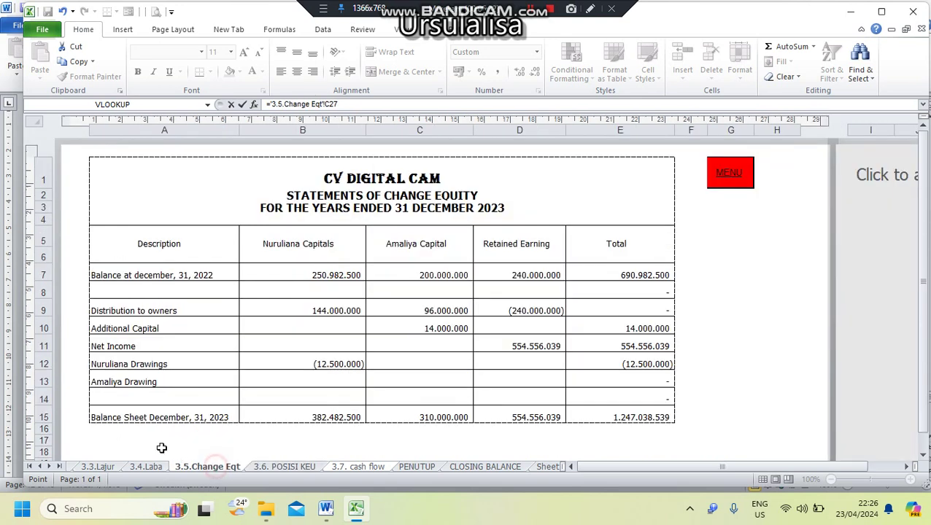
{"action": "left_click", "coordinate": [145, 467]}
{"action": "left_click", "coordinate": [102, 467]}
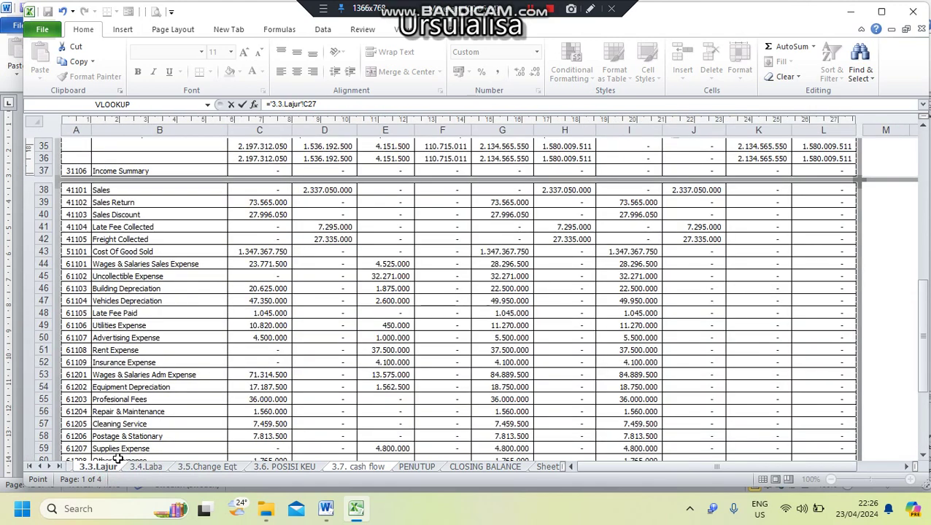
{"action": "left_click", "coordinate": [175, 384]}
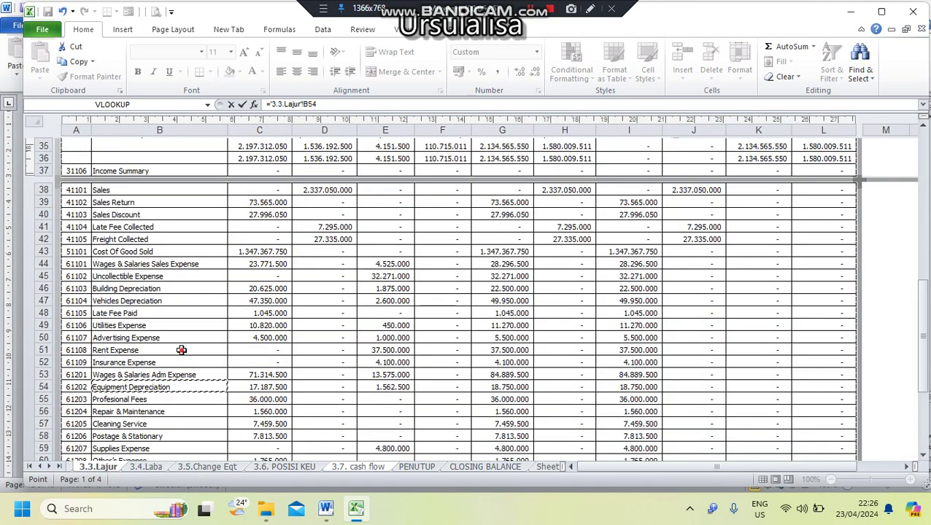
{"action": "left_click", "coordinate": [181, 351]}
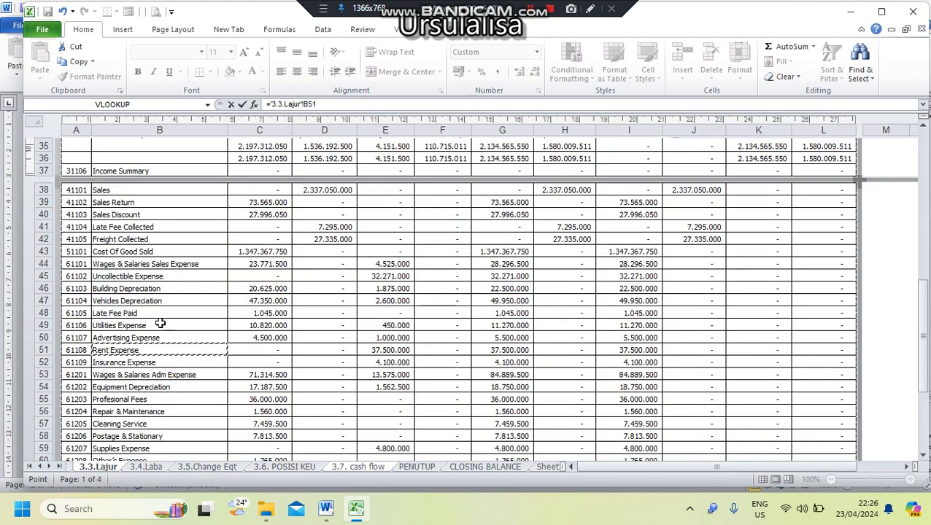
{"action": "key", "text": "Up"}
{"action": "key", "text": "Up"}
{"action": "key", "text": "Up"}
{"action": "key", "text": "Up"}
{"action": "key", "text": "Up"}
{"action": "key", "text": "Up"}
{"action": "key", "text": "Up"}
{"action": "key", "text": "Up"}
{"action": "key", "text": "Up"}
{"action": "key", "text": "Up"}
{"action": "key", "text": "Up"}
{"action": "key", "text": "Up"}
{"action": "key", "text": "Up"}
{"action": "key", "text": "Up"}
{"action": "key", "text": "Up"}
{"action": "key", "text": "Up"}
{"action": "key", "text": "Up"}
{"action": "key", "text": "Up"}
{"action": "key", "text": "Up"}
{"action": "key", "text": "Up"}
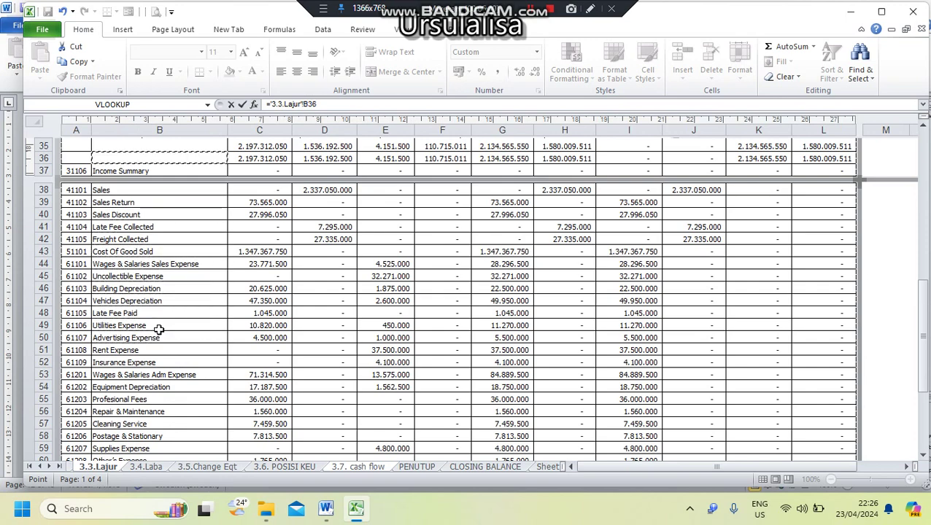
{"action": "key", "text": "Up"}
{"action": "key", "text": "Up"}
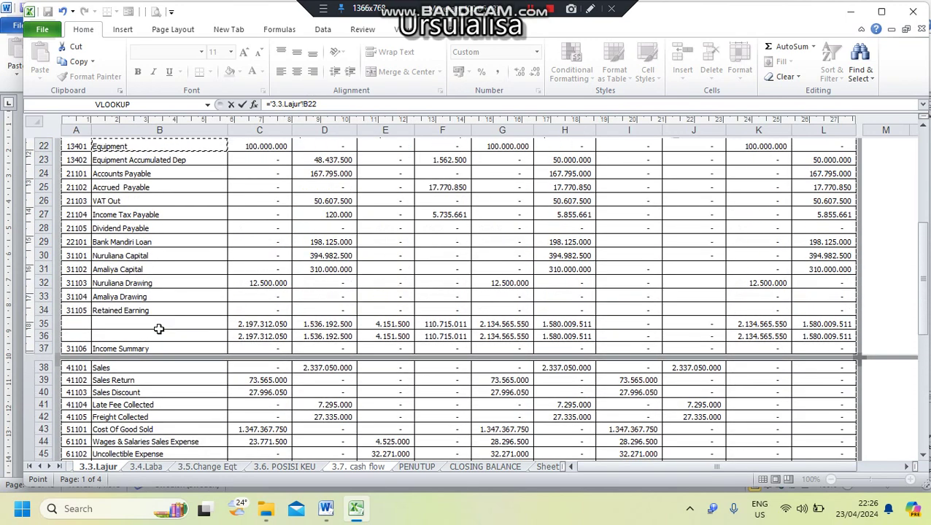
{"action": "key", "text": "Right"}
{"action": "key", "text": "Right"}
{"action": "key", "text": "Right"}
{"action": "key", "text": "Right"}
{"action": "key", "text": "Right"}
{"action": "key", "text": "Right"}
{"action": "key", "text": "Right"}
{"action": "key", "text": "Right"}
{"action": "key", "text": "Right"}
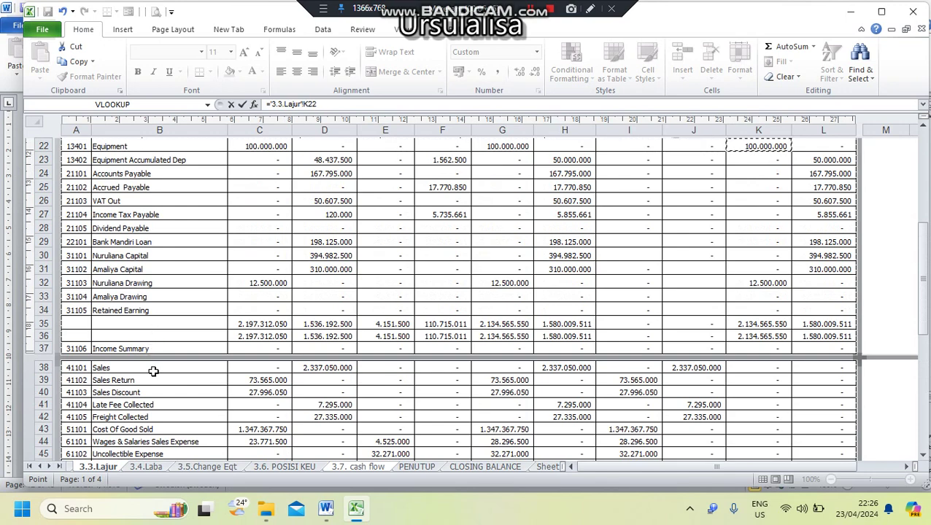
Check the cash equipment purchase in note 2 of the Word document, and return to the open formula in Excel
{"action": "mouse_move", "coordinate": [325, 509]}
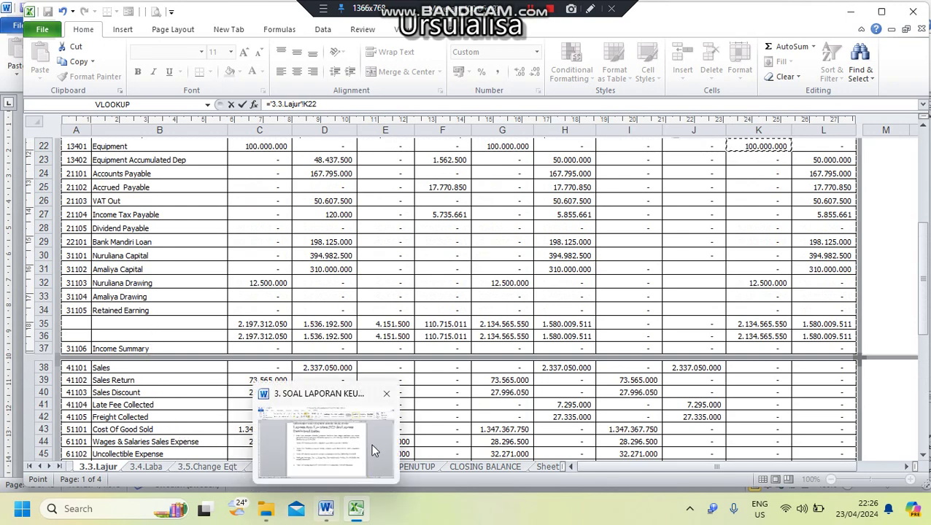
{"action": "left_click", "coordinate": [372, 441]}
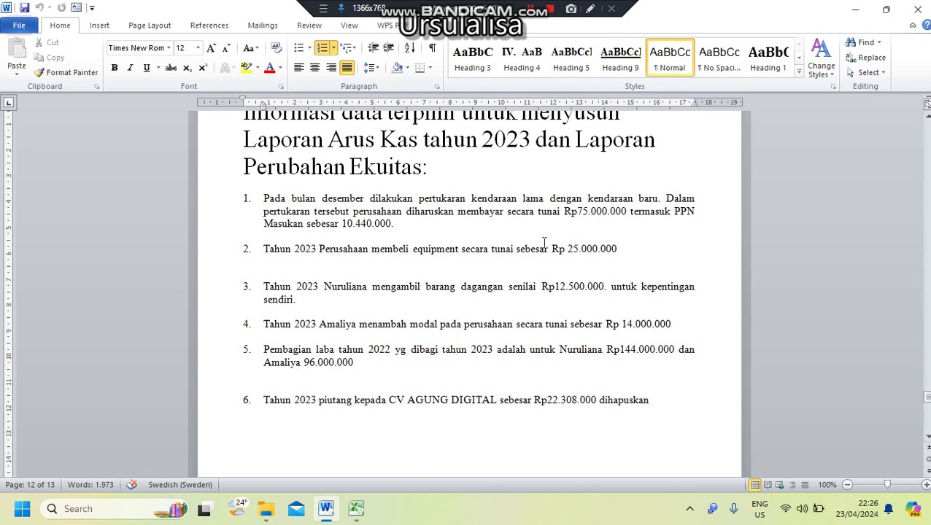
{"action": "left_click_drag", "start_coordinate": [400, 249], "coordinate": [612, 249]}
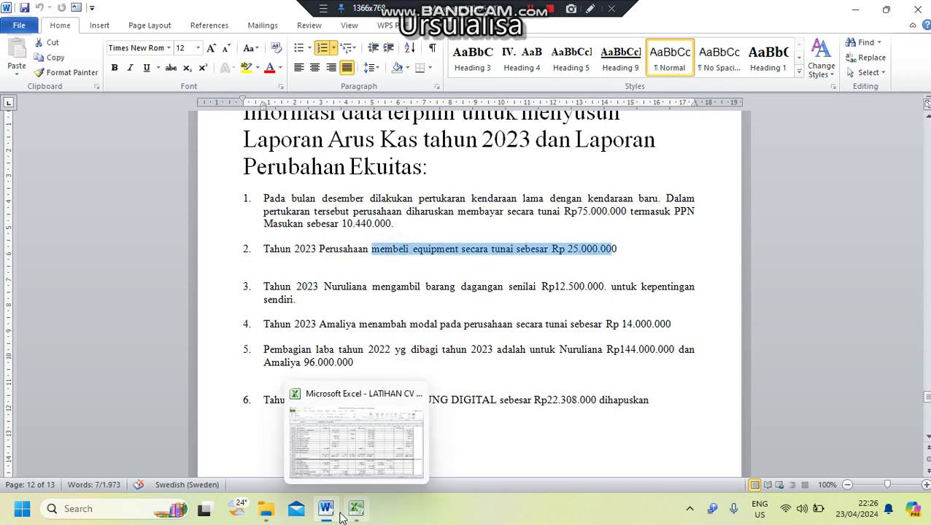
{"action": "mouse_move", "coordinate": [359, 515]}
{"action": "left_click", "coordinate": [358, 514]}
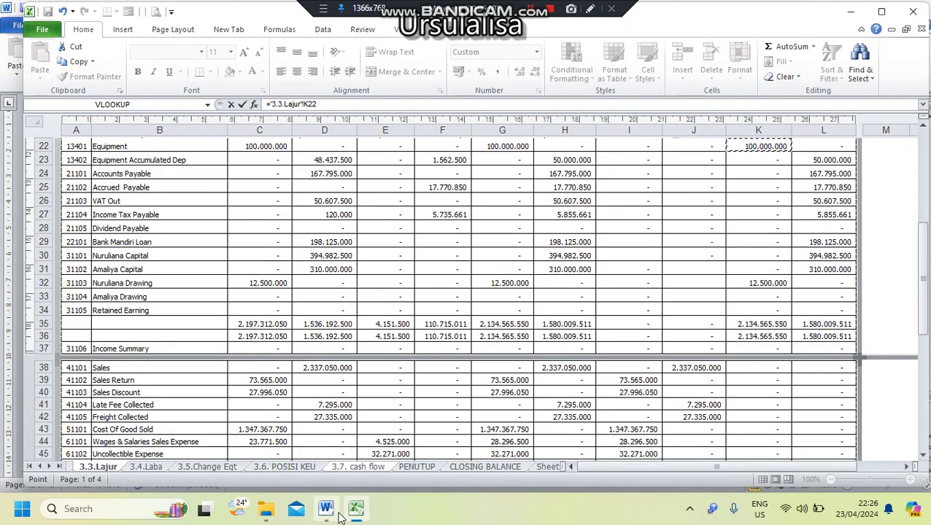
{"action": "left_click", "coordinate": [357, 510]}
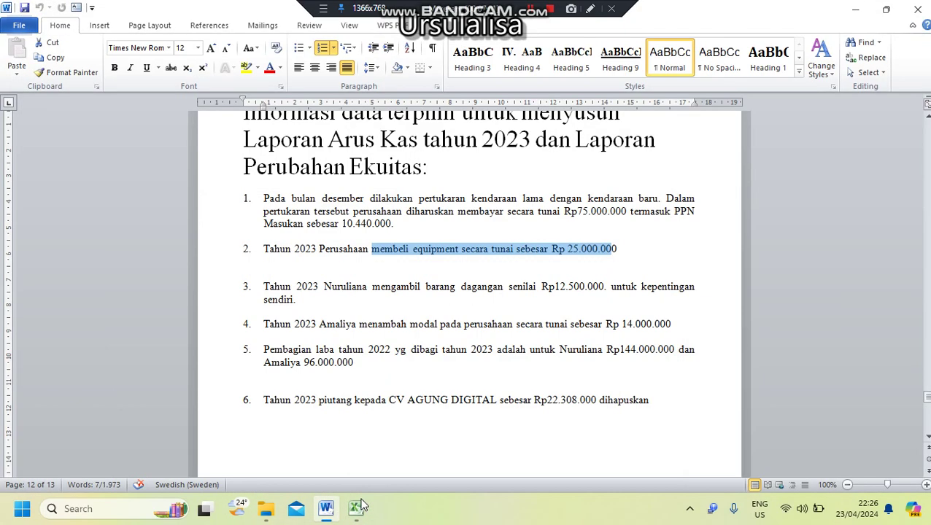
{"action": "left_click", "coordinate": [361, 506]}
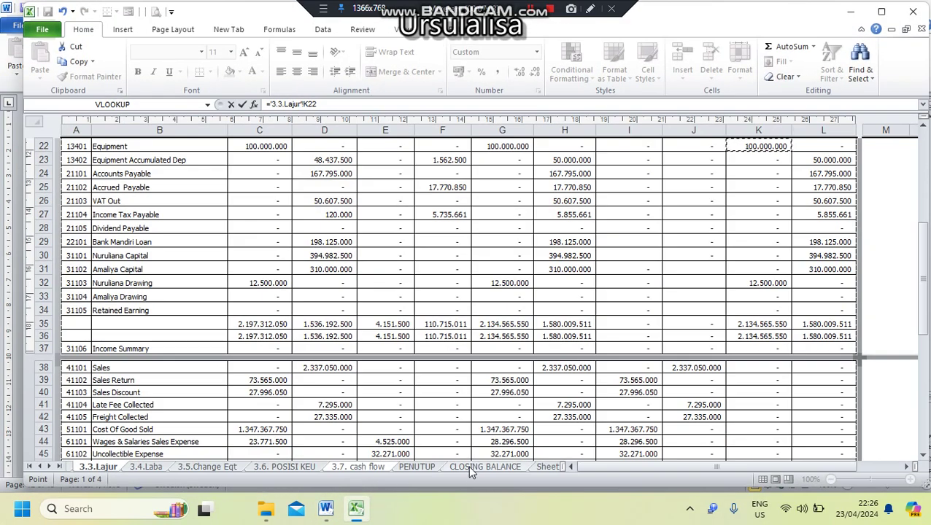
Return to the 3.7. cash flow sheet and replace the open equipment purchases formula in C29 with =-25000000
{"action": "left_click", "coordinate": [481, 467]}
{"action": "left_click", "coordinate": [376, 468]}
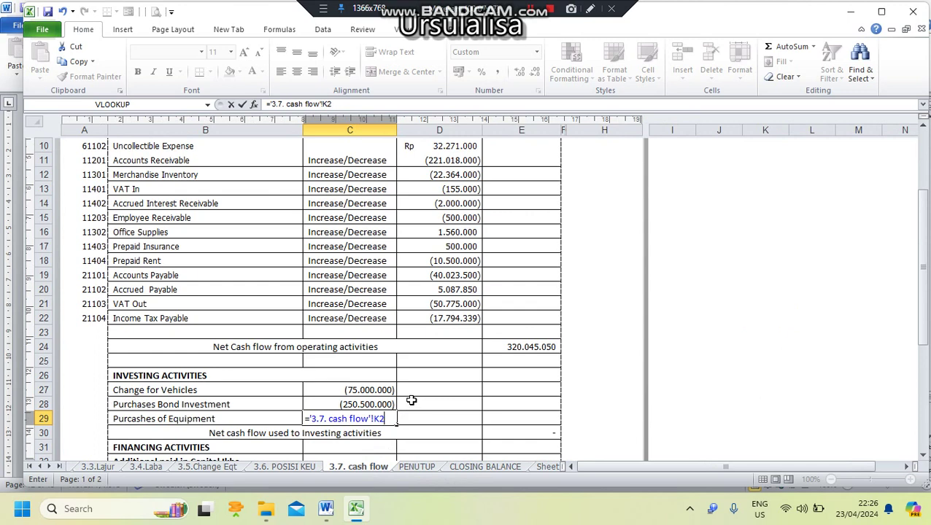
{"action": "key", "text": "BackSpace"}
{"action": "key", "text": "BackSpace"}
{"action": "key", "text": "BackSpace"}
{"action": "key", "text": "BackSpace"}
{"action": "key", "text": "BackSpace"}
{"action": "key", "text": "BackSpace"}
{"action": "key", "text": "BackSpace"}
{"action": "key", "text": "BackSpace"}
{"action": "key", "text": "BackSpace"}
{"action": "key", "text": "BackSpace"}
{"action": "key", "text": "BackSpace"}
{"action": "key", "text": "BackSpace"}
{"action": "key", "text": "BackSpace"}
{"action": "key", "text": "BackSpace"}
{"action": "key", "text": "BackSpace"}
{"action": "key", "text": "BackSpace"}
{"action": "key", "text": "BackSpace"}
{"action": "key", "text": "BackSpace"}
{"action": "key", "text": "BackSpace"}
{"action": "key", "text": "BackSpace"}
{"action": "type", "text": "-"}
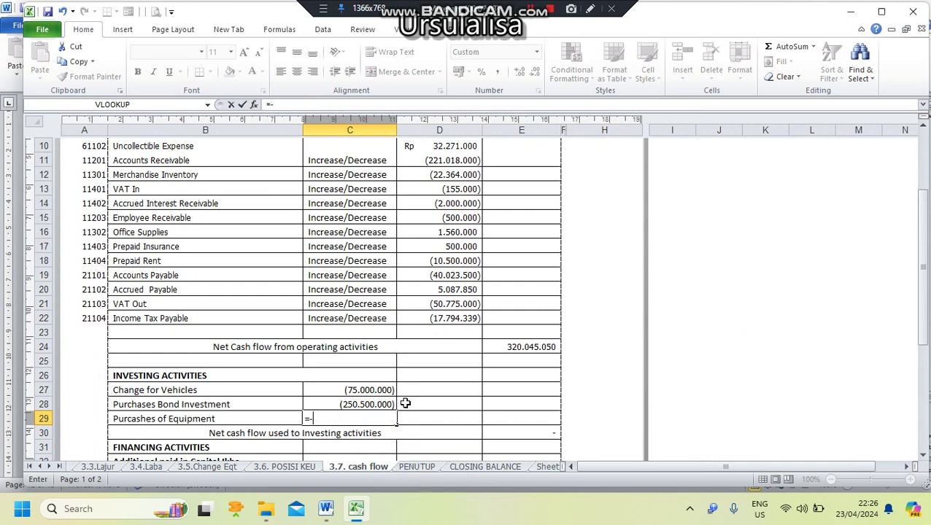
{"action": "type", "text": "2500"}
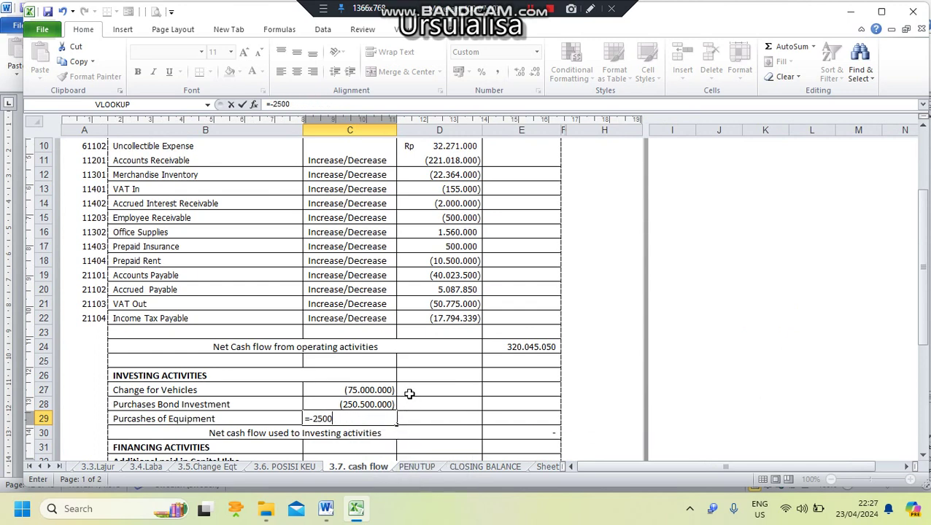
{"action": "type", "text": "000"}
{"action": "key", "text": "Return"}
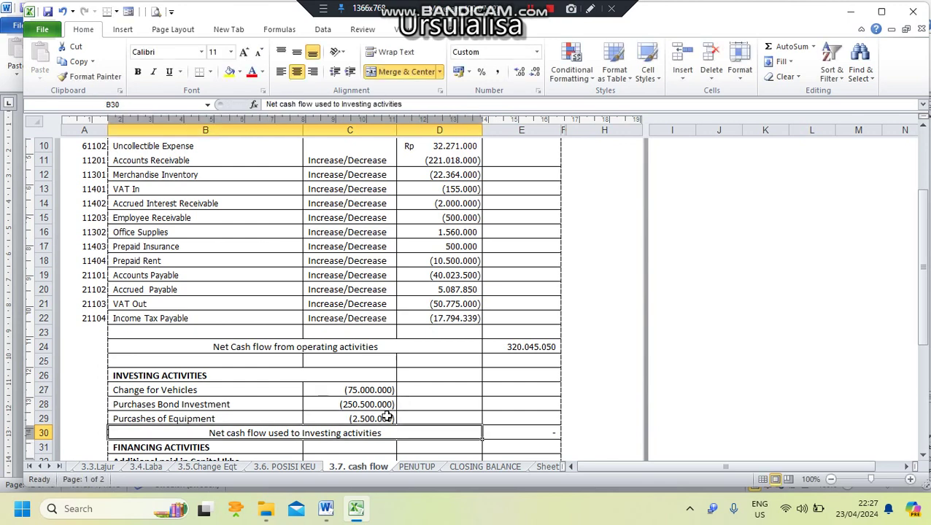
{"action": "left_click", "coordinate": [380, 415]}
{"action": "left_click", "coordinate": [310, 104]}
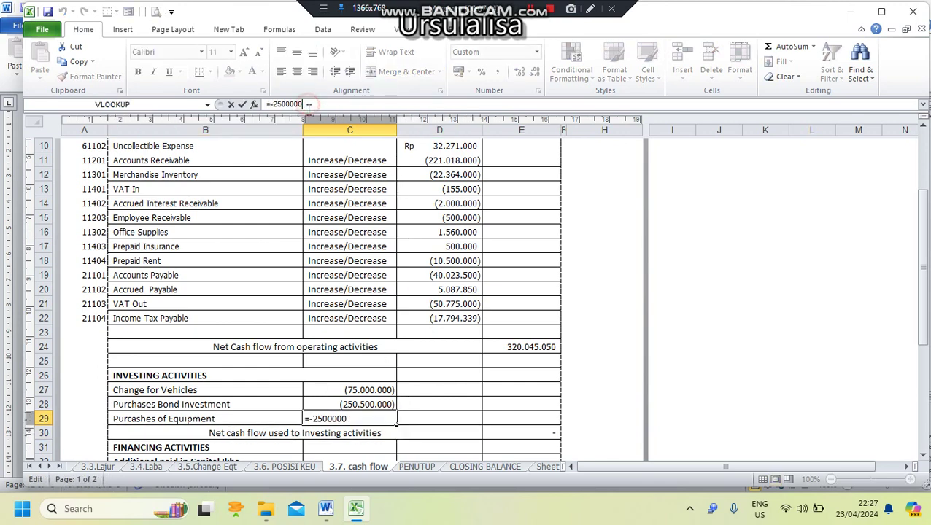
{"action": "type", "text": "0"}
{"action": "key", "text": "Return"}
{"action": "scroll", "coordinate": [409, 219], "scroll_direction": "down", "scroll_amount": 1}
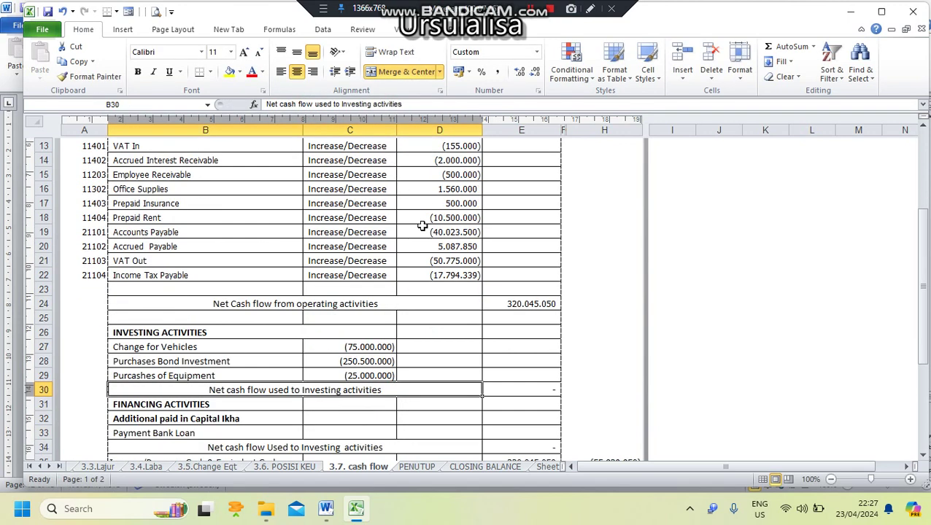
{"action": "left_click", "coordinate": [527, 386]}
{"action": "type", "text": "=sum"}
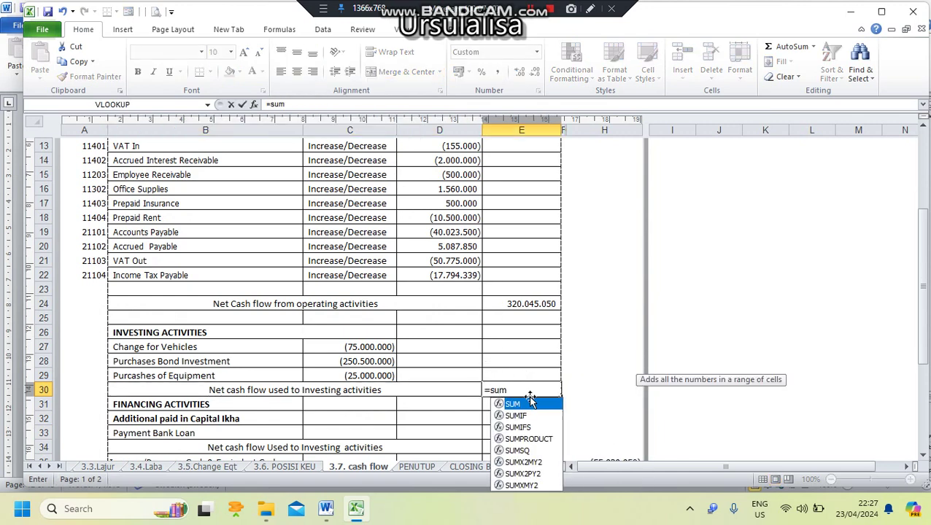
{"action": "left_click", "coordinate": [367, 345]}
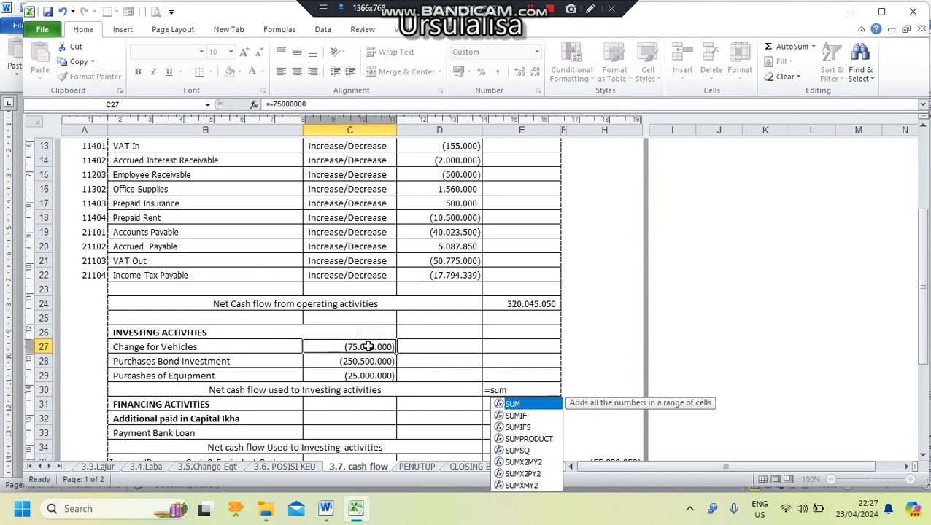
Total the investing activity amounts C27:C29 in E30 with the SUM function
{"action": "left_click", "coordinate": [494, 388]}
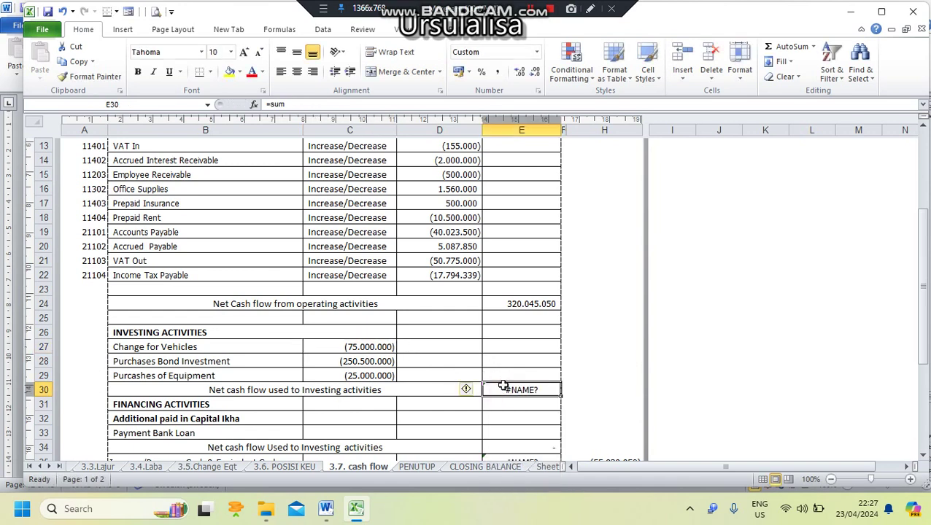
{"action": "type", "text": "="}
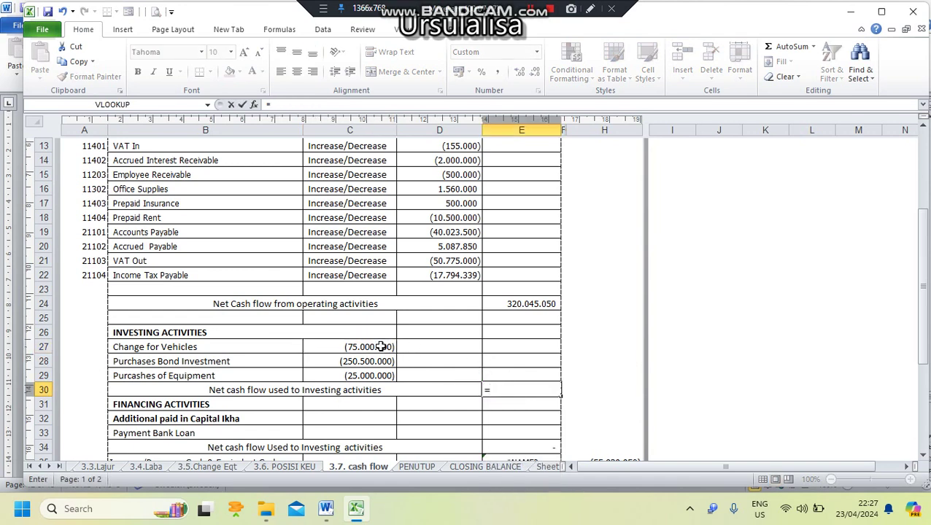
{"action": "type", "text": "sum"}
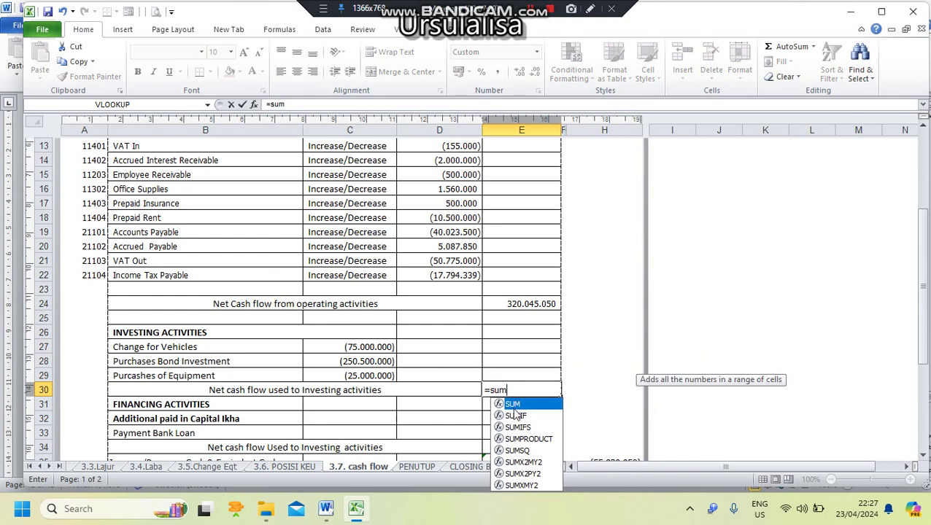
{"action": "double_click", "coordinate": [511, 404]}
{"action": "left_click_drag", "start_coordinate": [383, 345], "coordinate": [371, 375]}
{"action": "key", "text": "Return"}
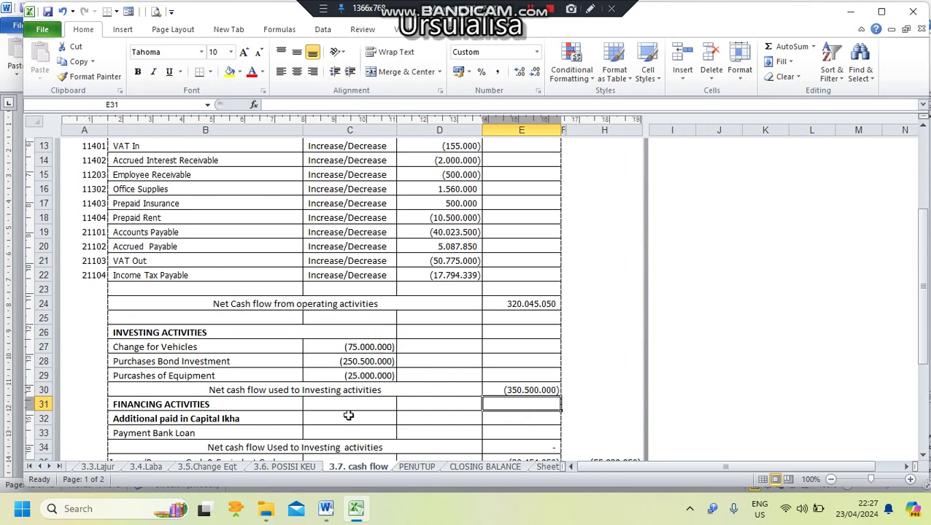
In the additional paid-in capital label in B32, replace the old owner name with the name of the partner who added capital
{"action": "scroll", "coordinate": [359, 396], "scroll_direction": "down", "scroll_amount": 1}
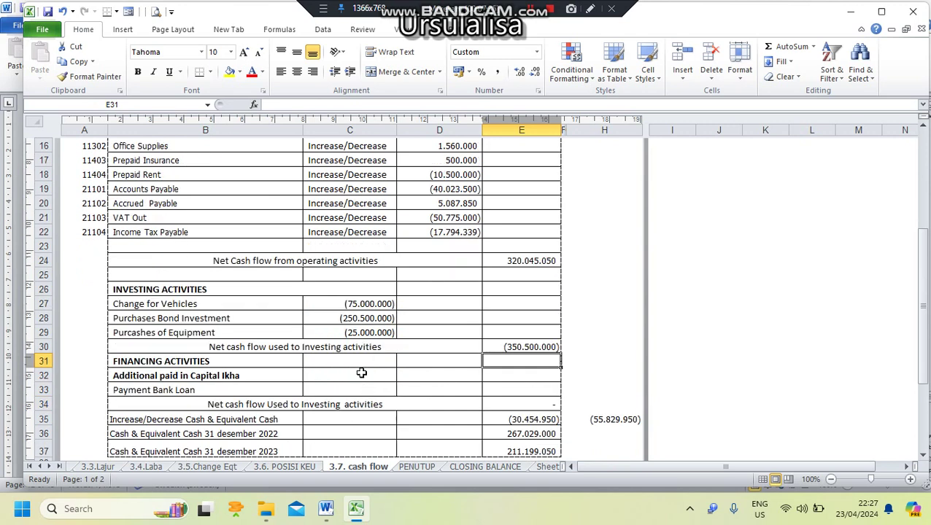
{"action": "left_click", "coordinate": [241, 372]}
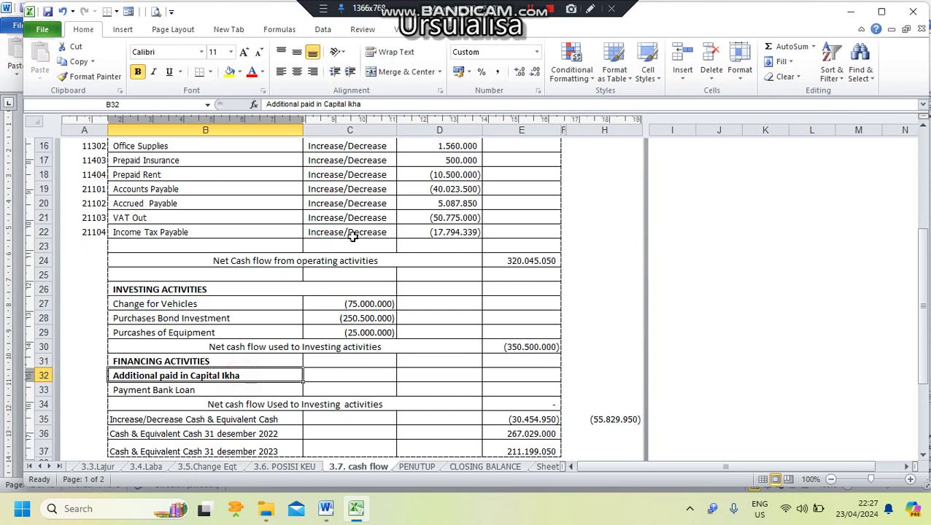
{"action": "left_click", "coordinate": [356, 104]}
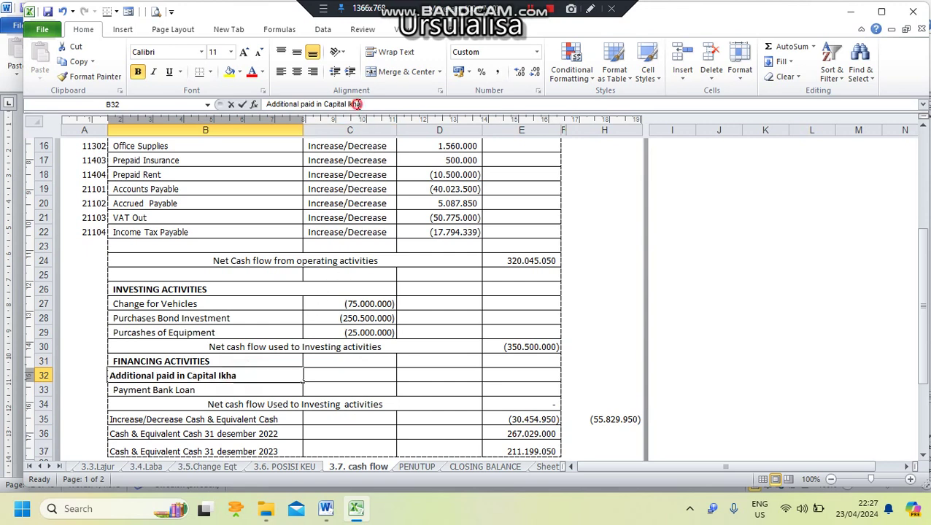
{"action": "double_click", "coordinate": [356, 104]}
{"action": "type", "text": "Amaliya"}
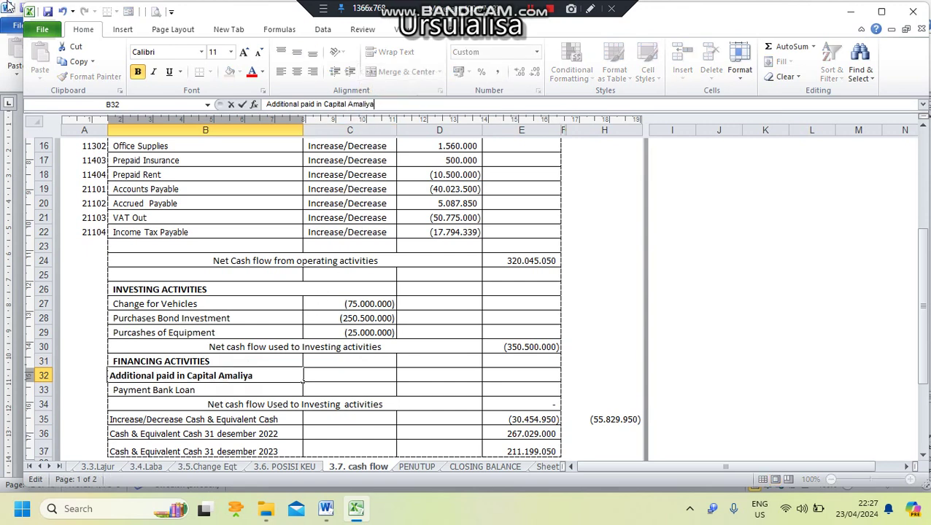
{"action": "key", "text": "Return"}
Check the partner's cash capital addition in note 4 of the Word document, and enter it in C32 of the Excel sheet as =14000000
{"action": "key", "text": "Up"}
{"action": "key", "text": "Right"}
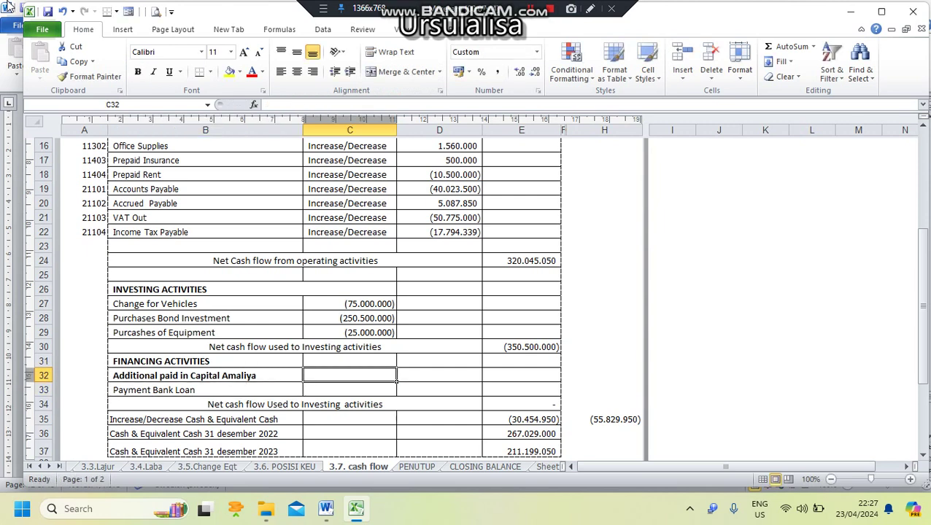
{"action": "type", "text": "="}
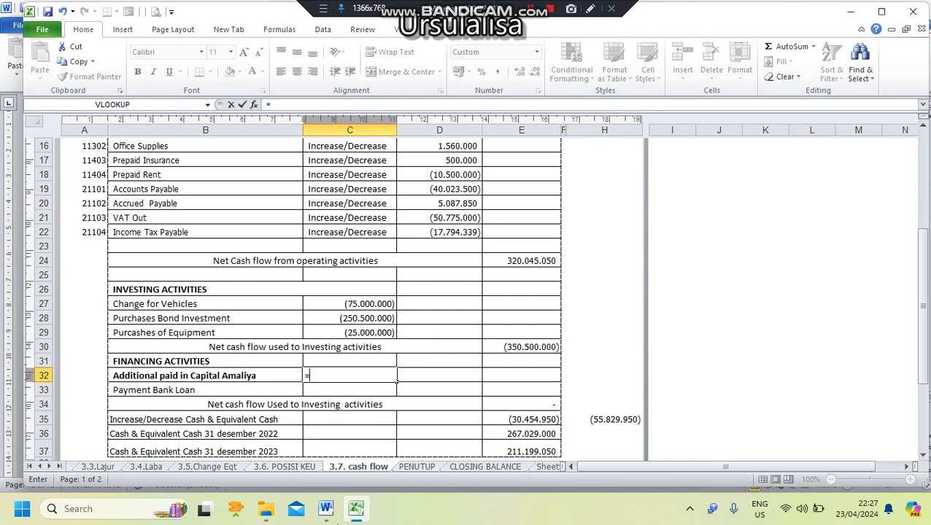
{"action": "mouse_move", "coordinate": [337, 518]}
{"action": "left_click", "coordinate": [365, 449]}
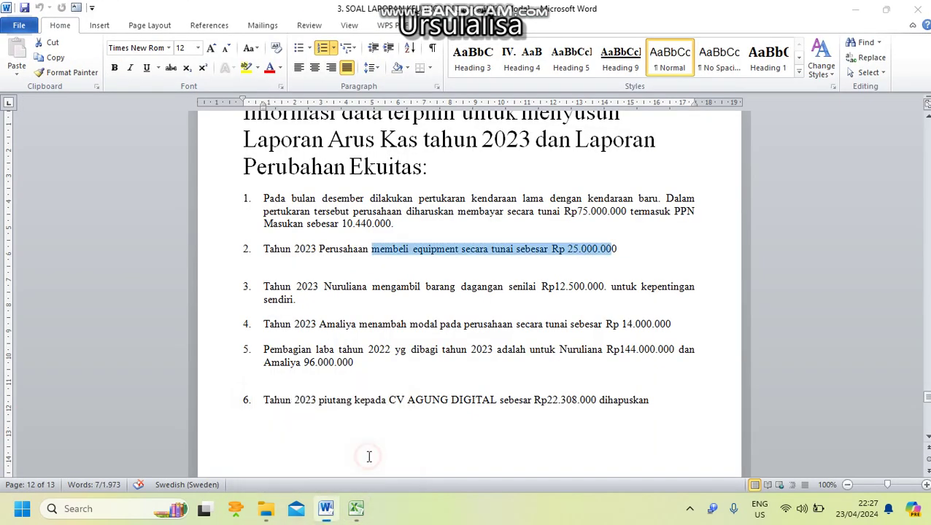
{"action": "left_click", "coordinate": [360, 323]}
{"action": "left_click_drag", "start_coordinate": [318, 324], "coordinate": [675, 329]}
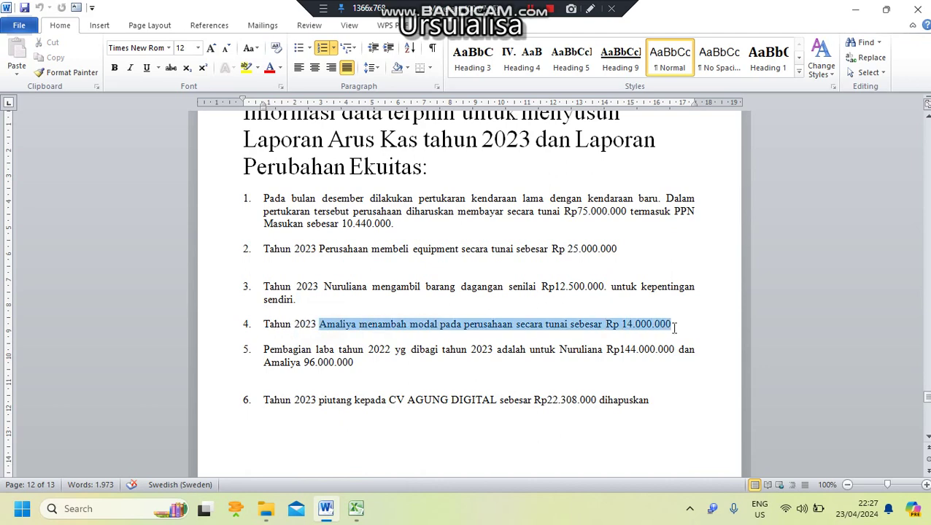
{"action": "mouse_move", "coordinate": [361, 513]}
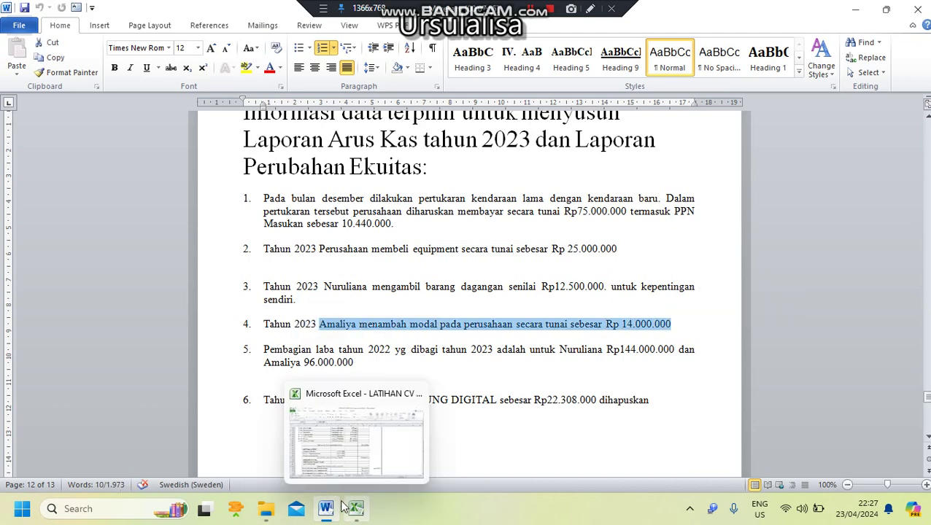
{"action": "left_click", "coordinate": [361, 467]}
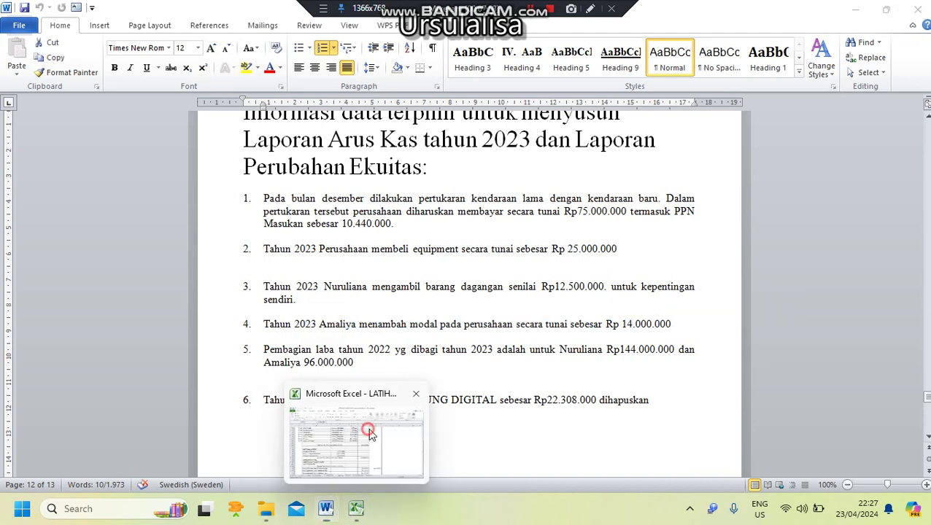
{"action": "type", "text": "=14000000"}
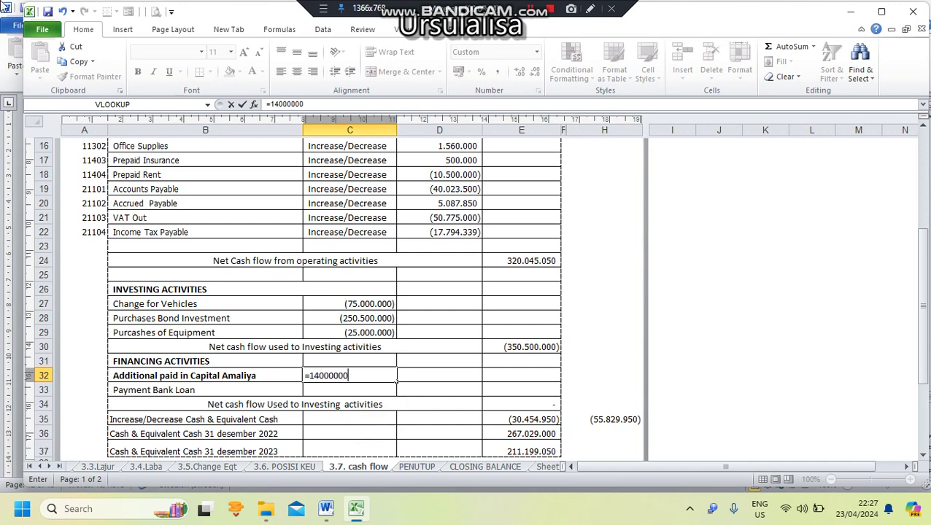
{"action": "key", "text": "Return"}
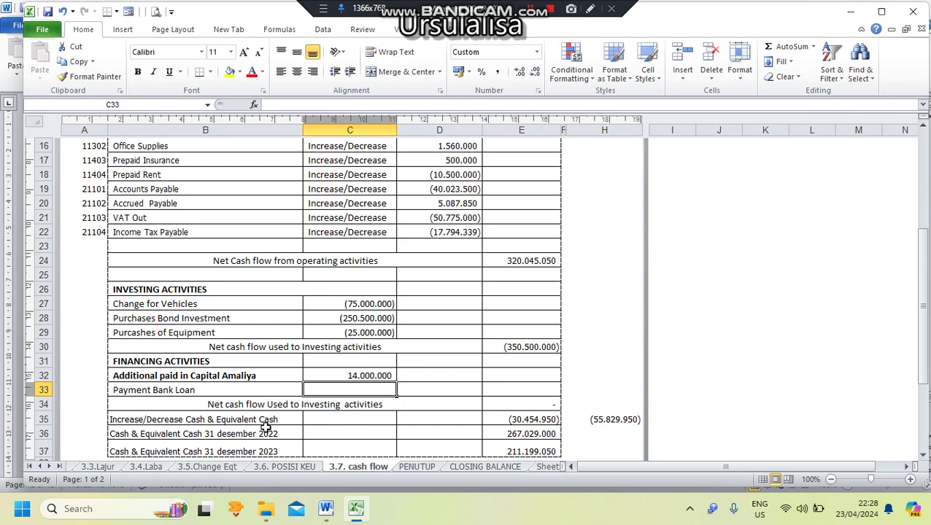
Calculate Payment Bank Loan in C33 as the Bank Mandiri Loan difference F16-G16 on the 3.6. POSISI KEU sheet
{"action": "type", "text": "="}
{"action": "left_click", "coordinate": [286, 467]}
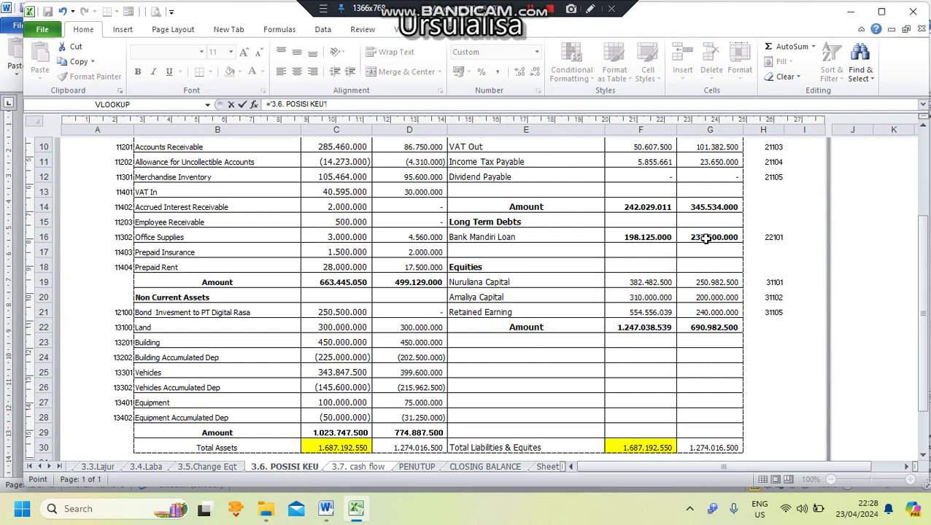
{"action": "left_click", "coordinate": [649, 239]}
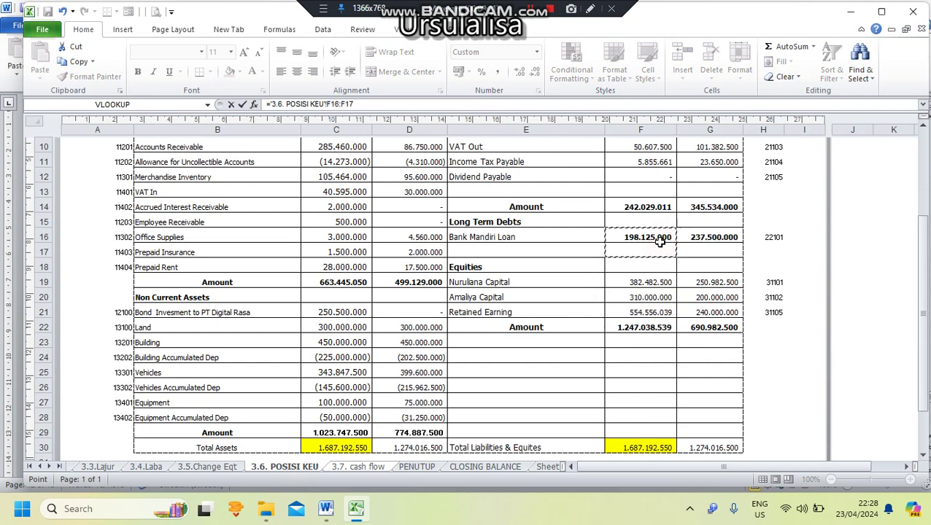
{"action": "type", "text": "-"}
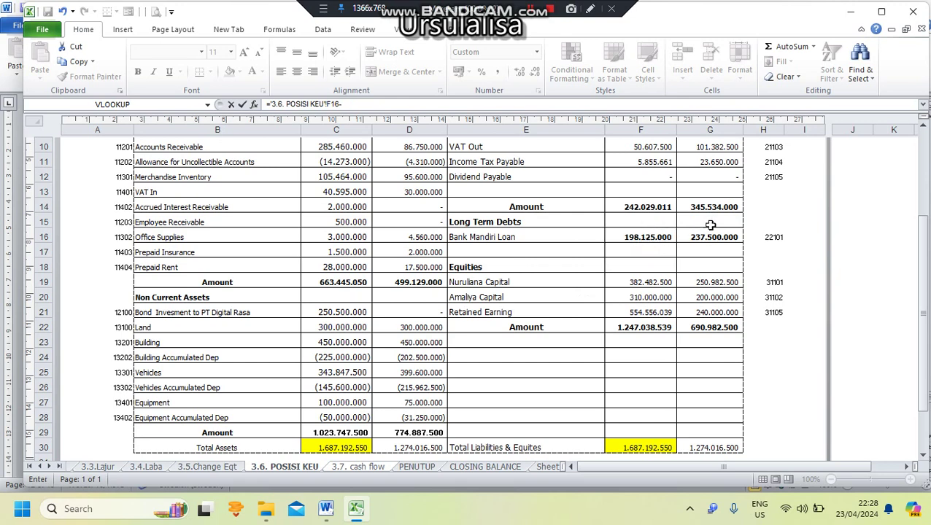
{"action": "left_click", "coordinate": [698, 235]}
{"action": "key", "text": "Return"}
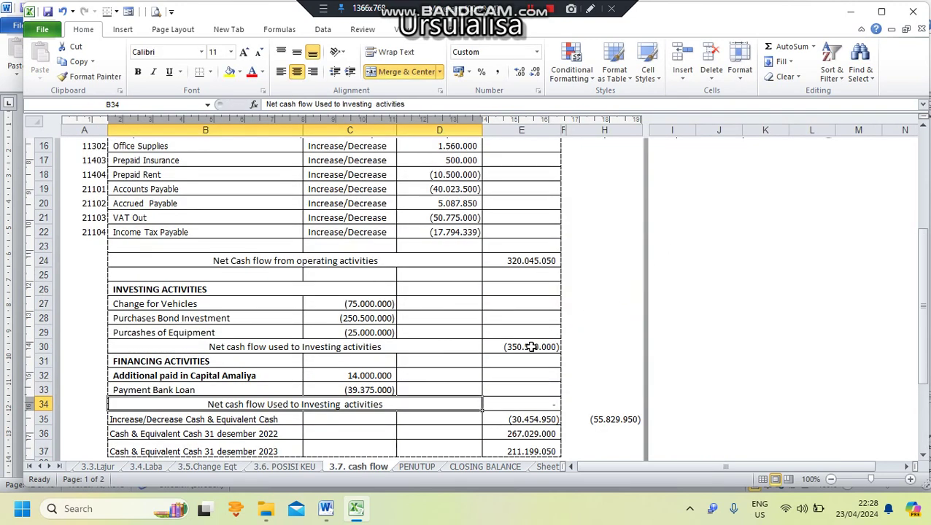
Total the financing activity amounts C32:C33 in E34 with the SUM function
{"action": "left_click", "coordinate": [530, 402]}
{"action": "type", "text": "="}
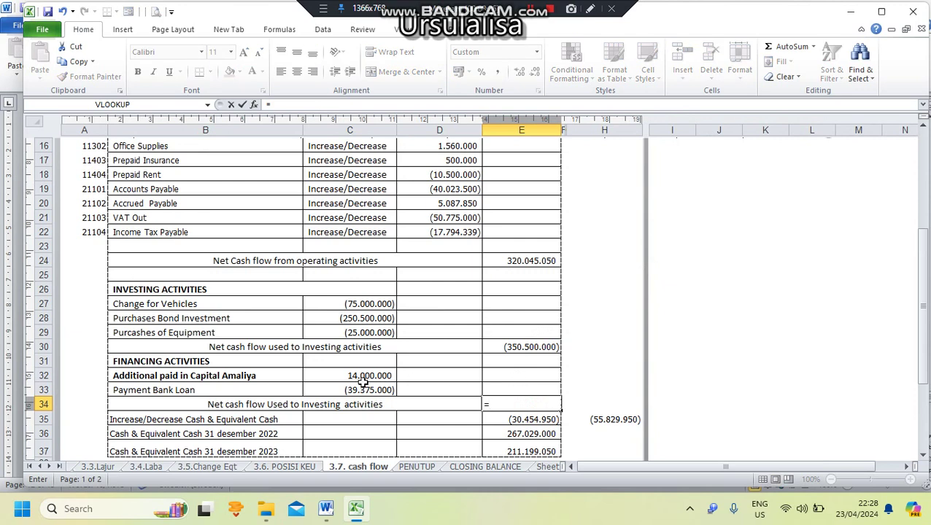
{"action": "type", "text": "su"}
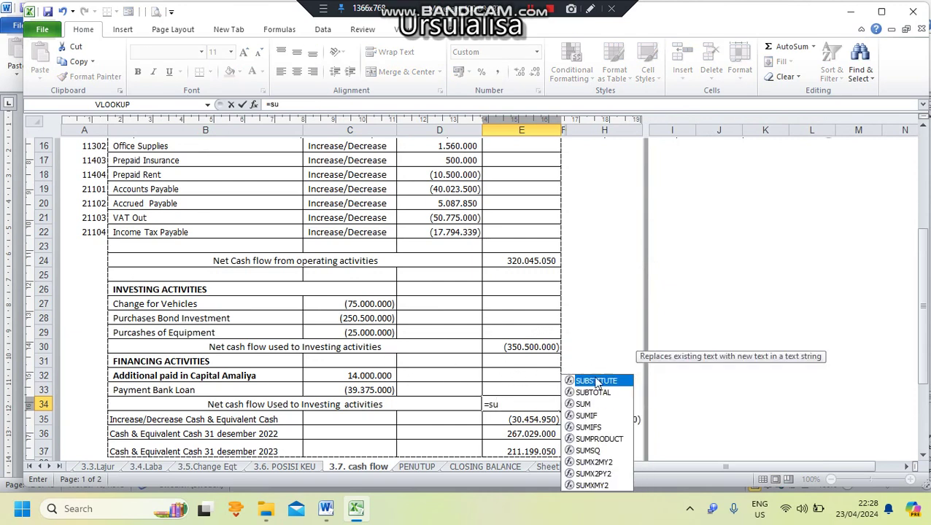
{"action": "double_click", "coordinate": [582, 404]}
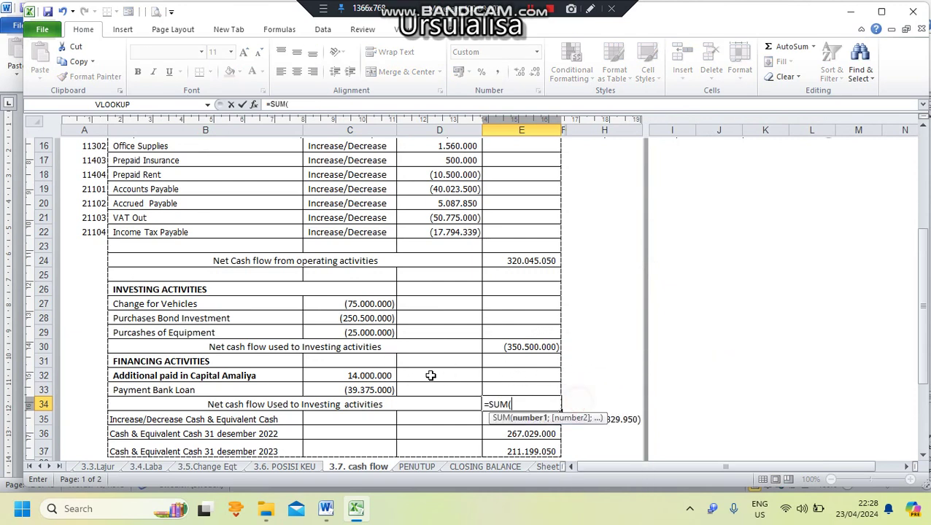
{"action": "left_click", "coordinate": [371, 379]}
{"action": "left_click_drag", "start_coordinate": [370, 380], "coordinate": [367, 388]}
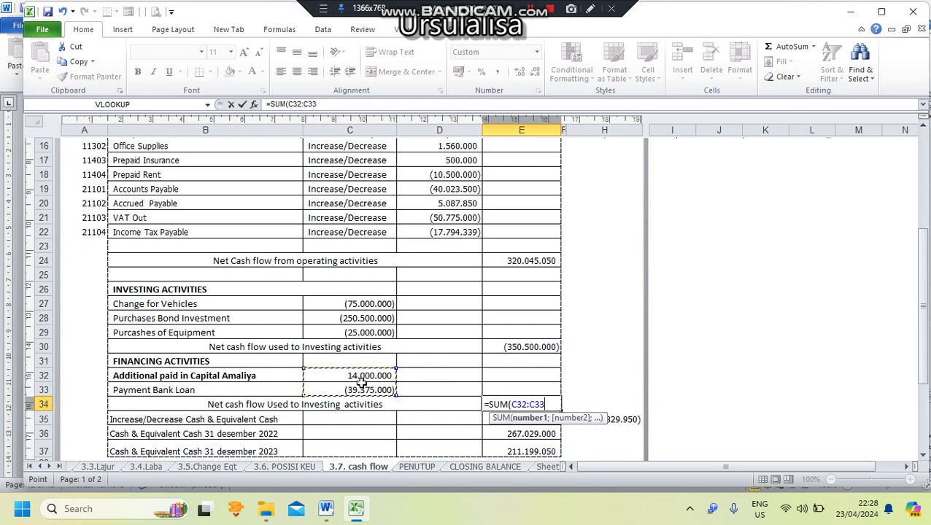
{"action": "type", "text": "')"}
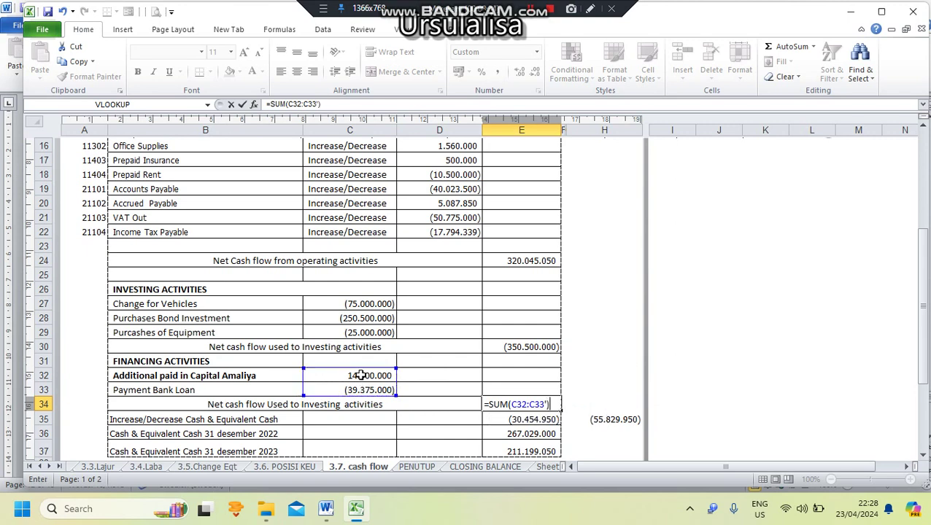
{"action": "left_click", "coordinate": [548, 404]}
{"action": "key", "text": "Return"}
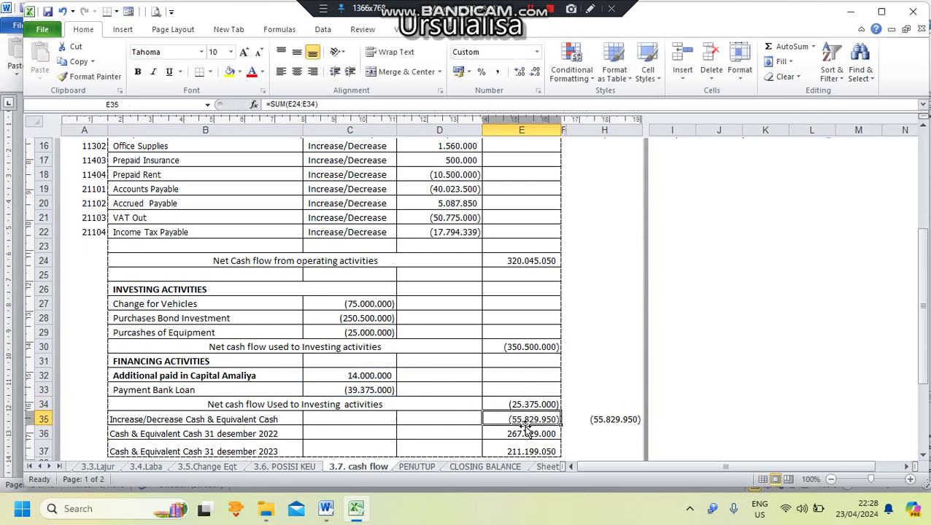
{"action": "left_click_drag", "start_coordinate": [517, 419], "coordinate": [550, 409]}
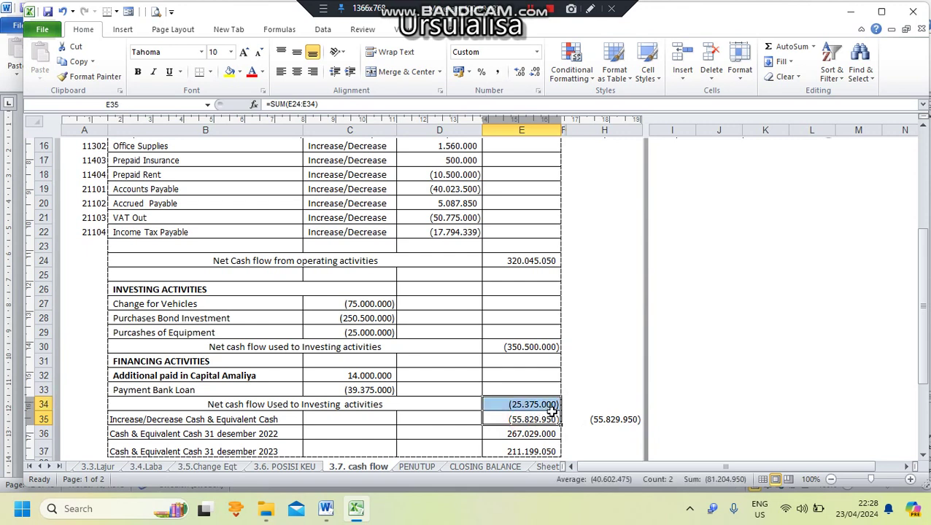
Clear the cash and equivalent cash balances for 31 December 2022 and 2023 in column E of the cash flow sheet
{"action": "left_click", "coordinate": [603, 416]}
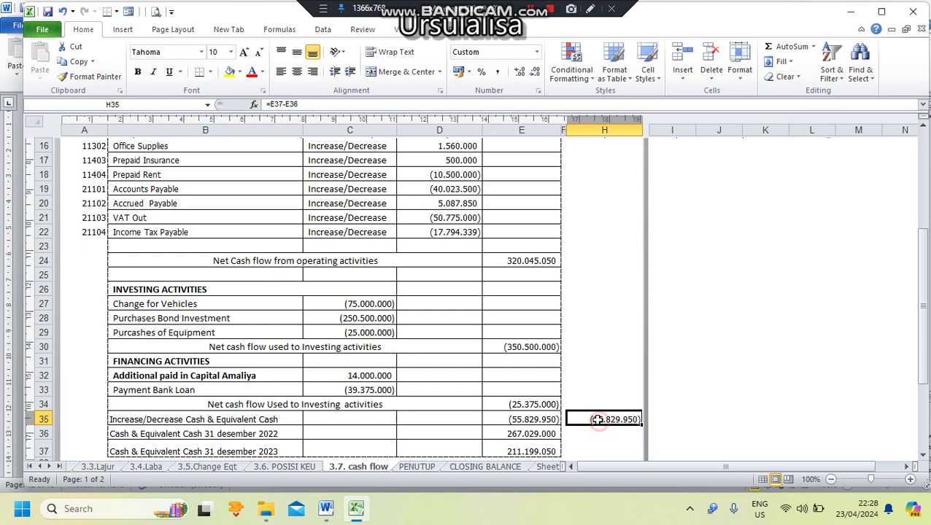
{"action": "scroll", "coordinate": [564, 388], "scroll_direction": "down", "scroll_amount": 2}
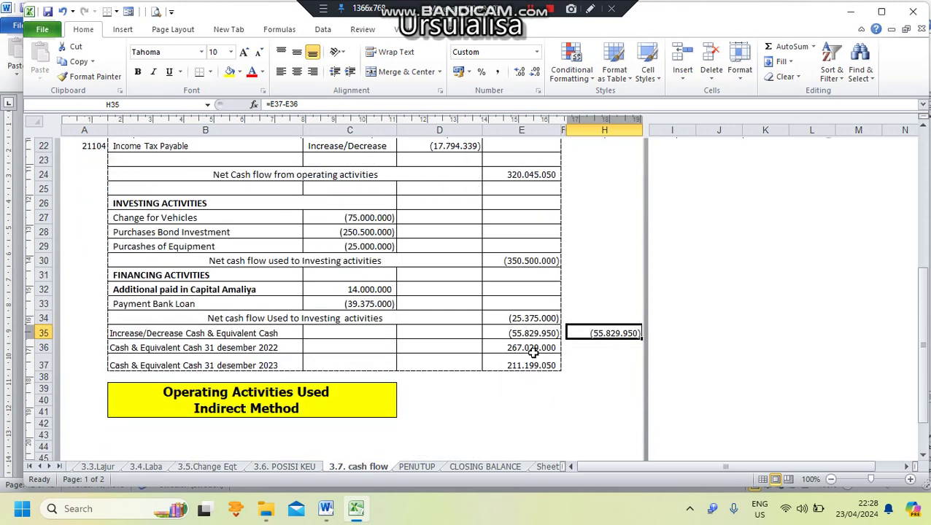
{"action": "left_click_drag", "start_coordinate": [533, 350], "coordinate": [537, 373]}
{"action": "key", "text": "Delete"}
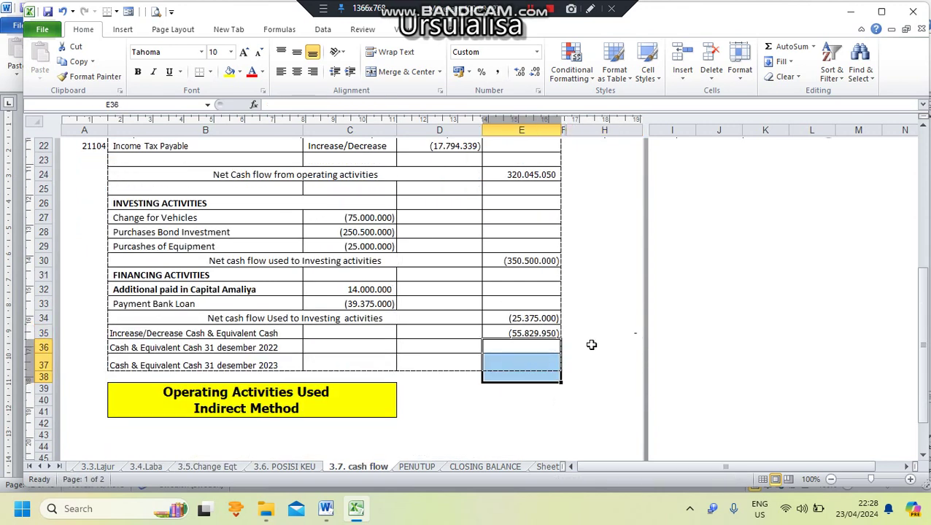
{"action": "left_click", "coordinate": [592, 346]}
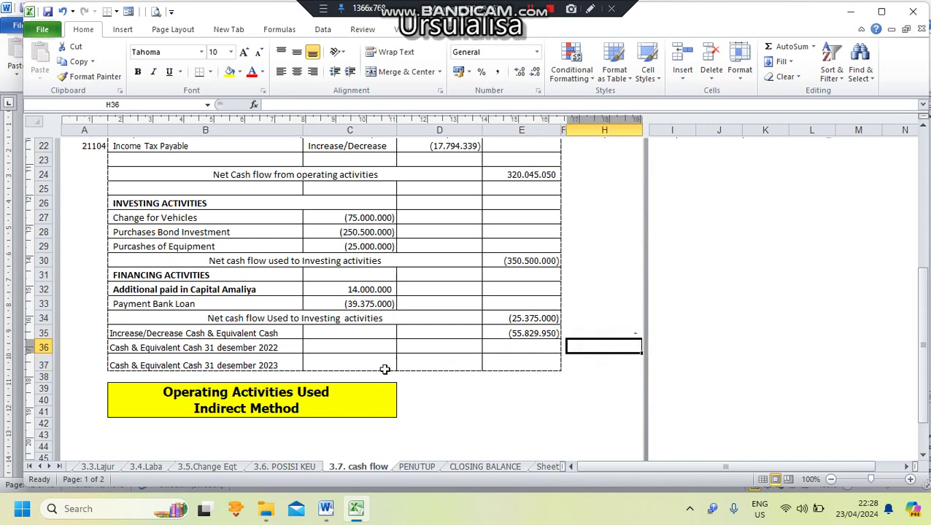
Calculate the 31 December 2023 cash balance in E37 as Cash In Bank plus Petty Cash, C8+C9, from the 3.6. POSISI KEU sheet
{"action": "left_click", "coordinate": [526, 360]}
{"action": "type", "text": "="}
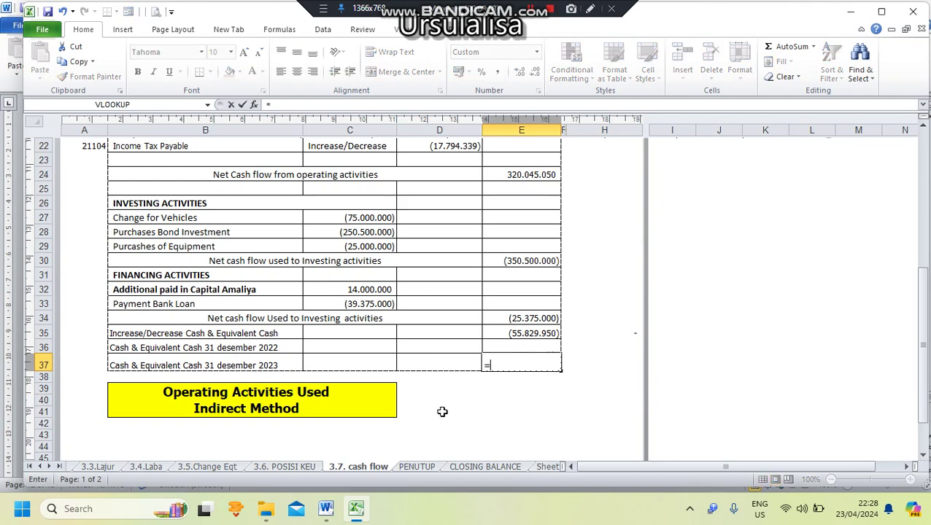
{"action": "left_click", "coordinate": [300, 469]}
{"action": "scroll", "coordinate": [307, 299], "scroll_direction": "up", "scroll_amount": 3}
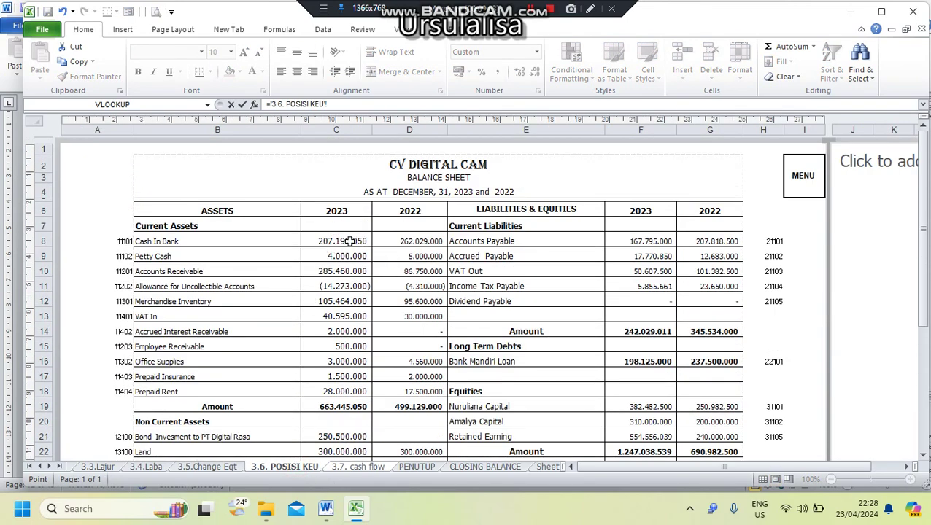
{"action": "left_click", "coordinate": [350, 241]}
{"action": "type", "text": "+"}
{"action": "left_click", "coordinate": [349, 256]}
{"action": "key", "text": "Return"}
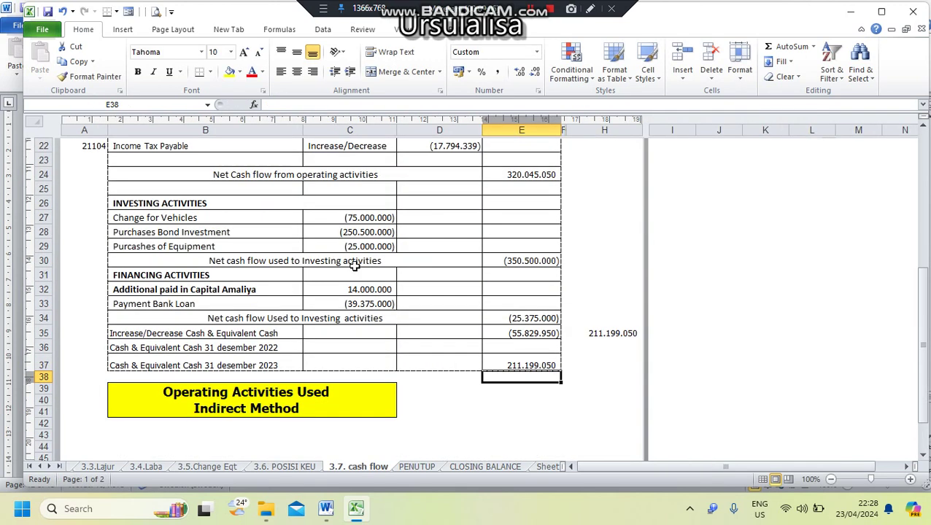
Calculate the 31 December 2022 cash balance in E36 as Cash In Bank plus Petty Cash, D8+D9, from the 3.6. POSISI KEU sheet
{"action": "left_click", "coordinate": [546, 344]}
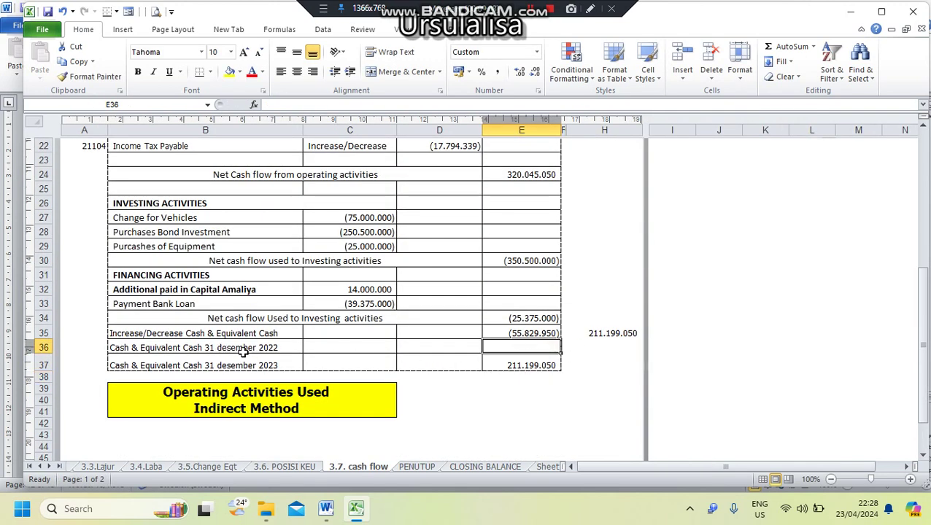
{"action": "type", "text": "="}
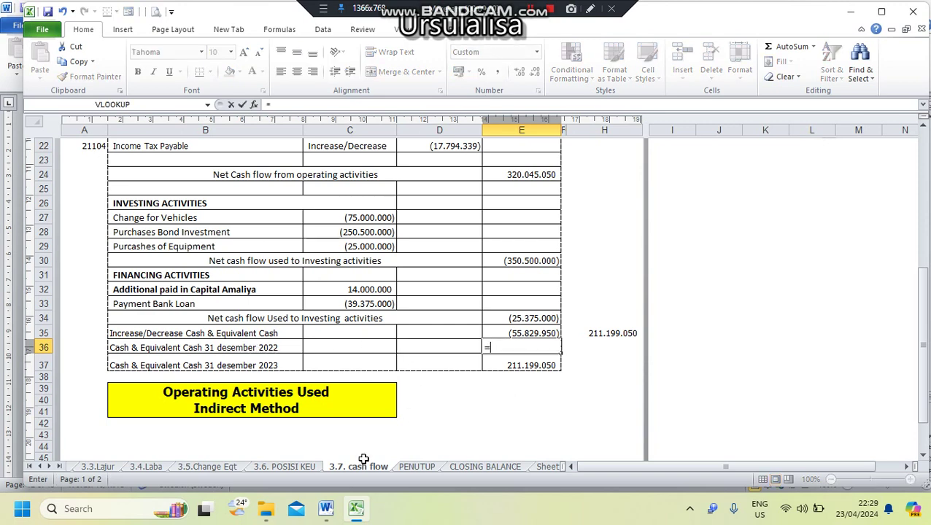
{"action": "left_click", "coordinate": [306, 467]}
{"action": "left_click", "coordinate": [415, 243]}
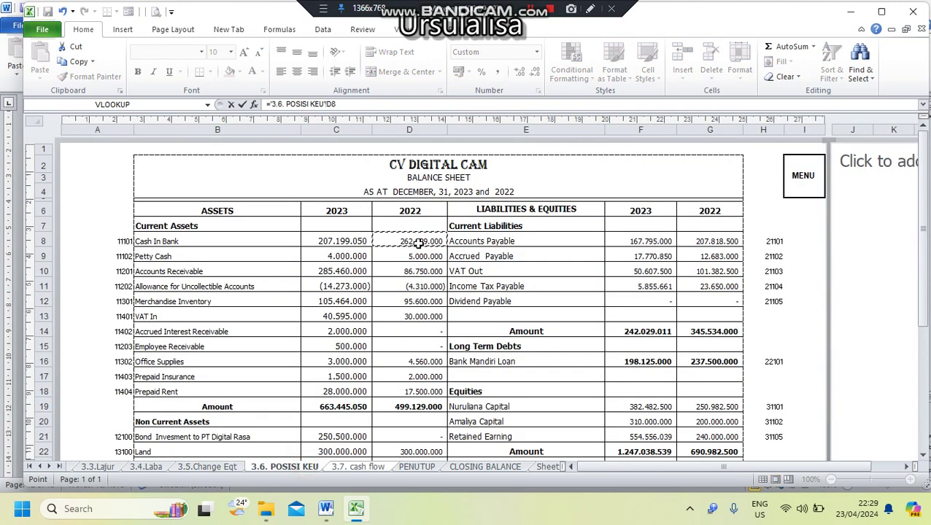
{"action": "type", "text": "+"}
{"action": "left_click", "coordinate": [431, 257]}
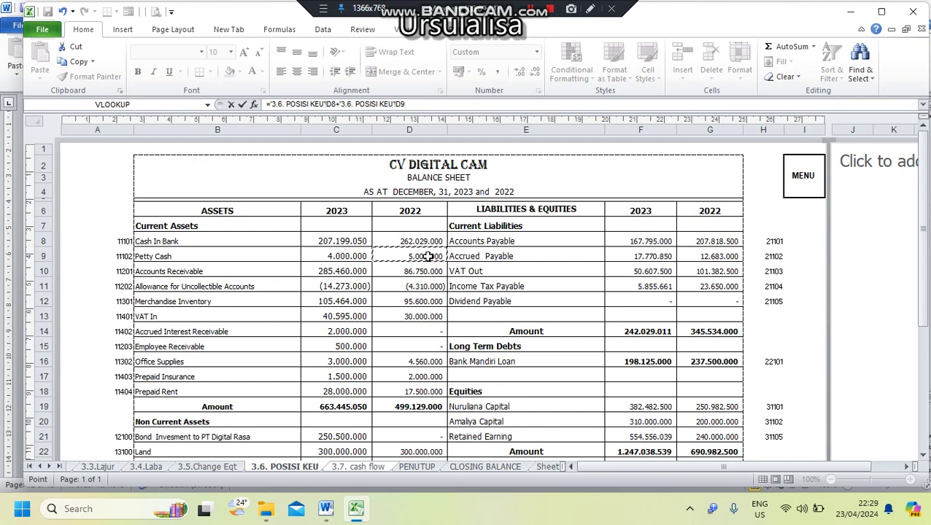
{"action": "key", "text": "Return"}
{"action": "left_click", "coordinate": [586, 351]}
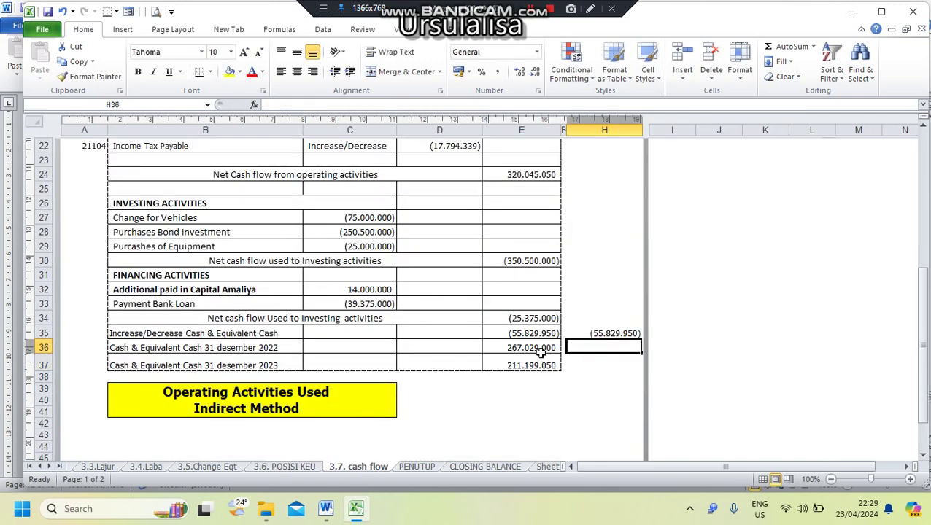
Re-enter the check formula =E37-E36 in H35, subtracting the 2022 cash balance from the 2023 balance
{"action": "left_click", "coordinate": [615, 327]}
{"action": "type", "text": "="}
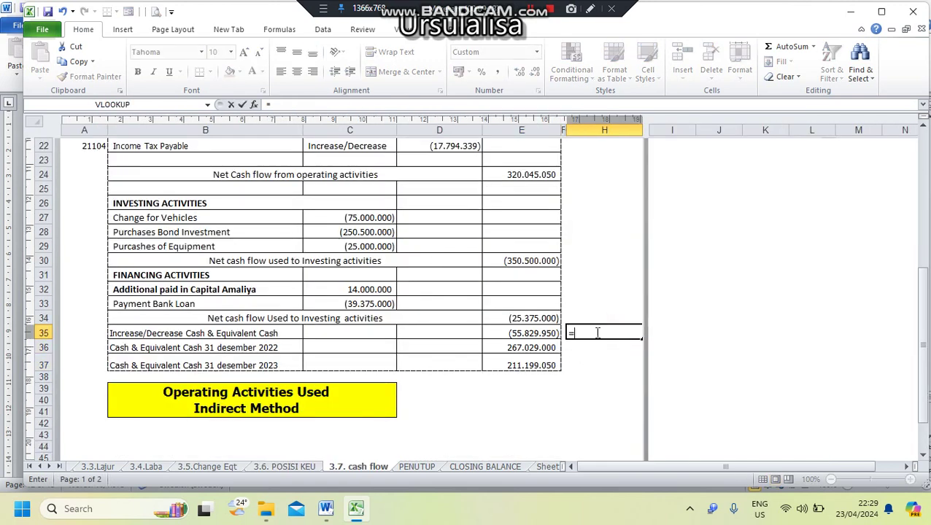
{"action": "left_click", "coordinate": [530, 363]}
{"action": "type", "text": "-"}
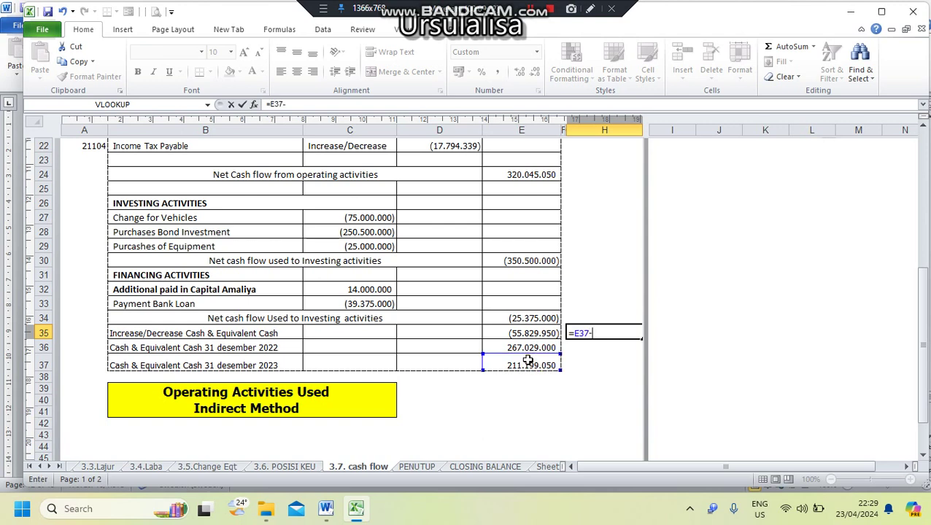
{"action": "left_click", "coordinate": [525, 348]}
{"action": "key", "text": "Return"}
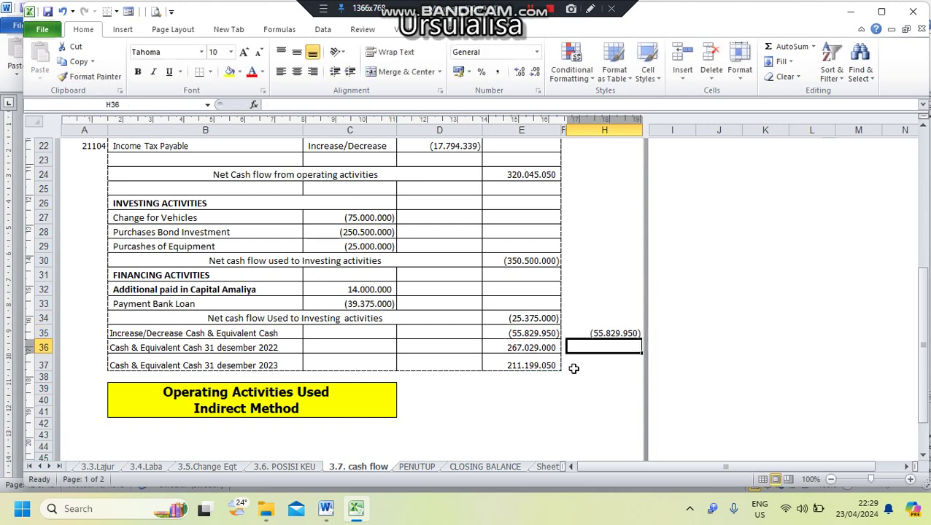
Fill the cash increase/decrease in E35 and its check value in H35 with yellow
{"action": "left_click", "coordinate": [619, 332]}
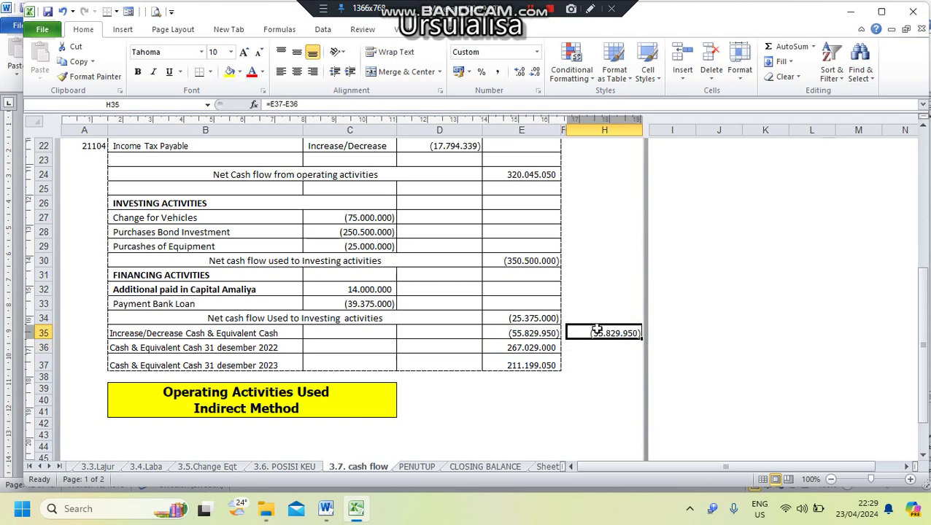
{"action": "left_click", "coordinate": [540, 334]}
{"action": "left_click_drag", "start_coordinate": [540, 334], "coordinate": [593, 333]}
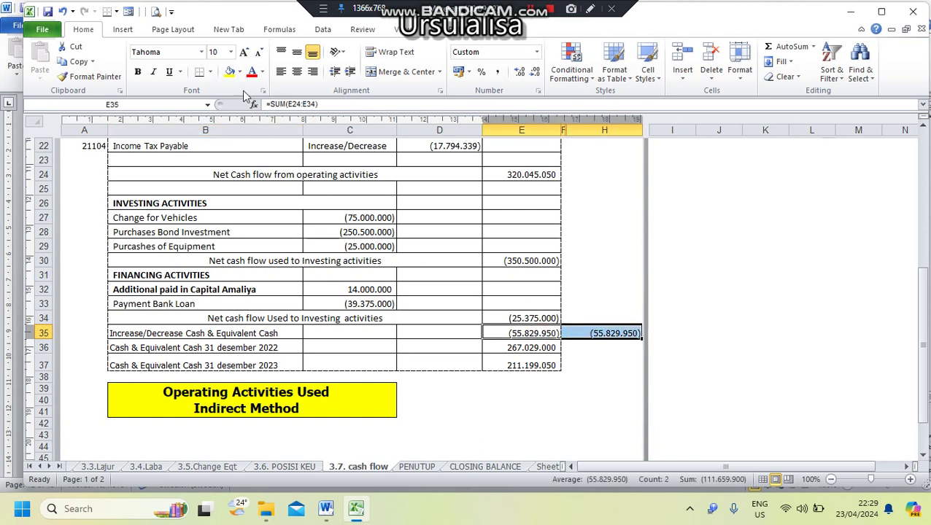
{"action": "left_click", "coordinate": [230, 73]}
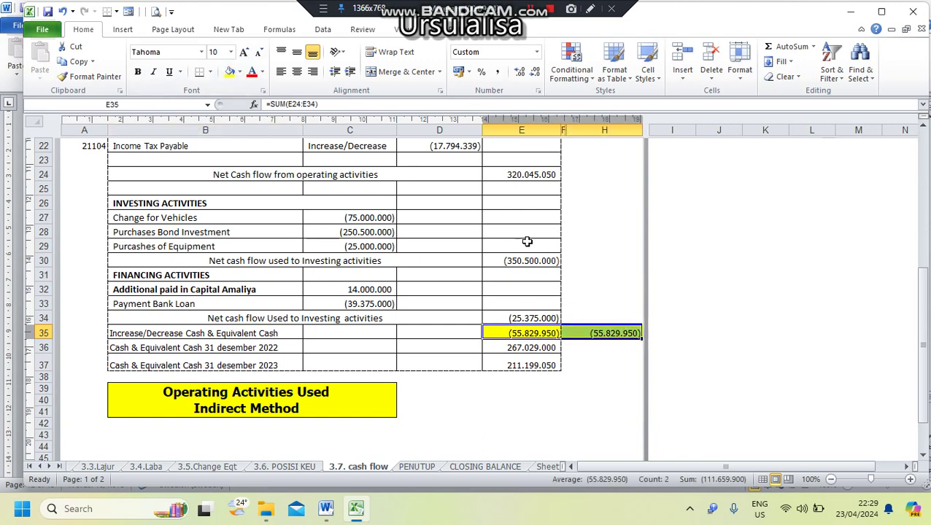
{"action": "left_click", "coordinate": [610, 349]}
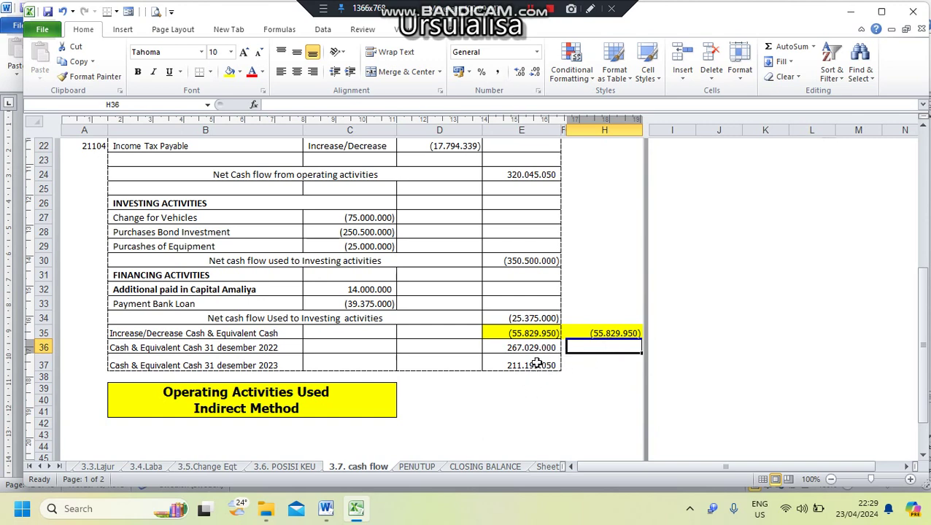
Compare the cash increase/decrease in E35 with the check formula in H35
{"action": "left_click", "coordinate": [619, 333]}
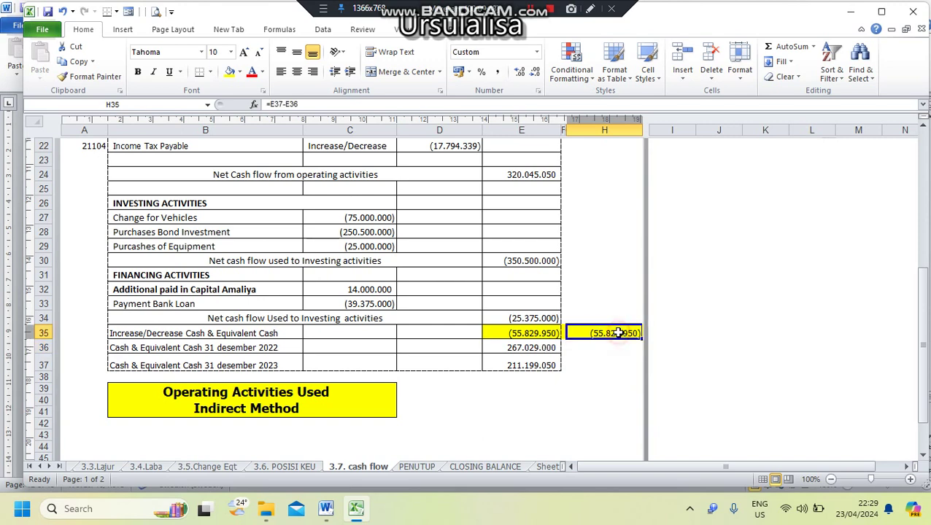
{"action": "left_click_drag", "start_coordinate": [600, 348], "coordinate": [624, 335]}
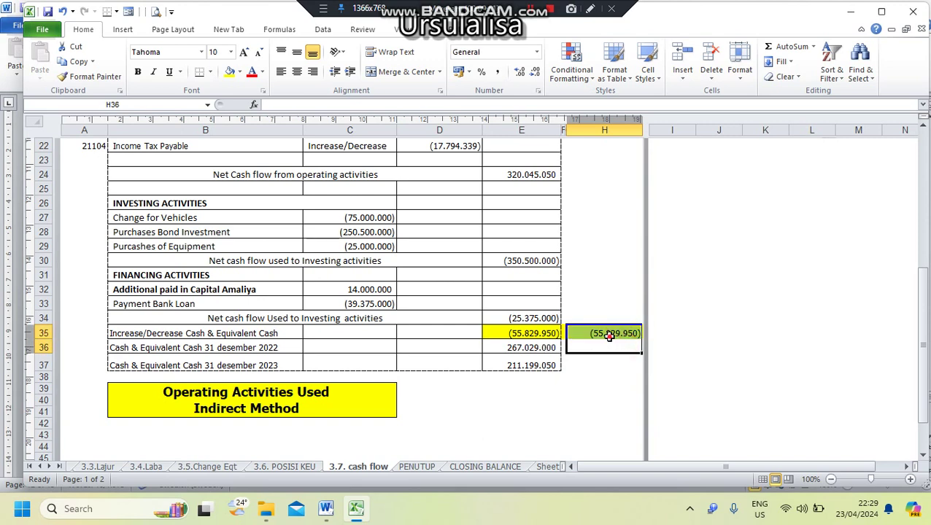
{"action": "left_click", "coordinate": [609, 335]}
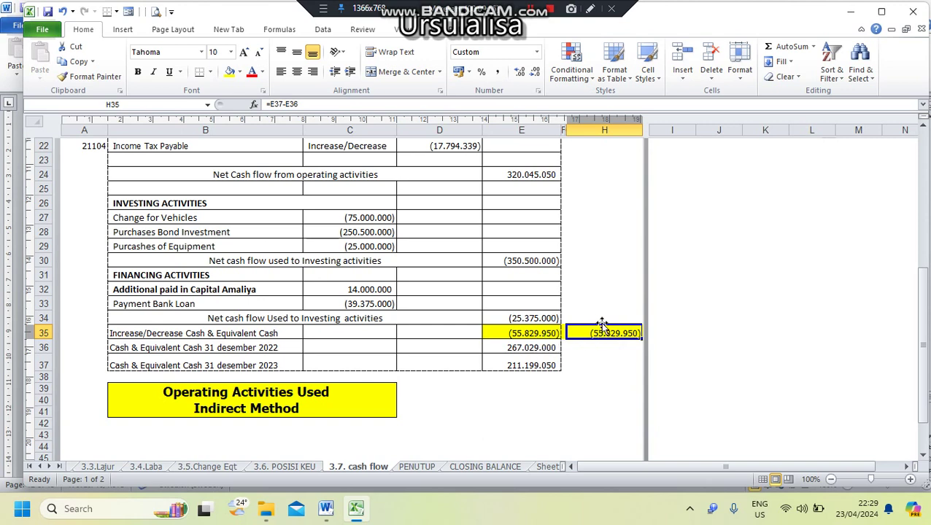
{"action": "left_click", "coordinate": [600, 319]}
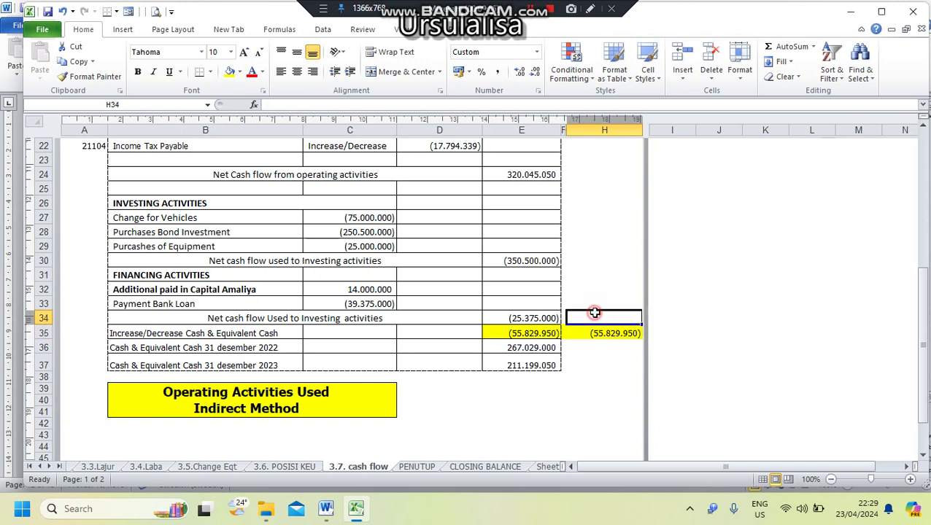
{"action": "left_click", "coordinate": [538, 334]}
{"action": "scroll", "coordinate": [524, 292], "scroll_direction": "up", "scroll_amount": 4}
{"action": "scroll", "coordinate": [524, 292], "scroll_direction": "down", "scroll_amount": 4}
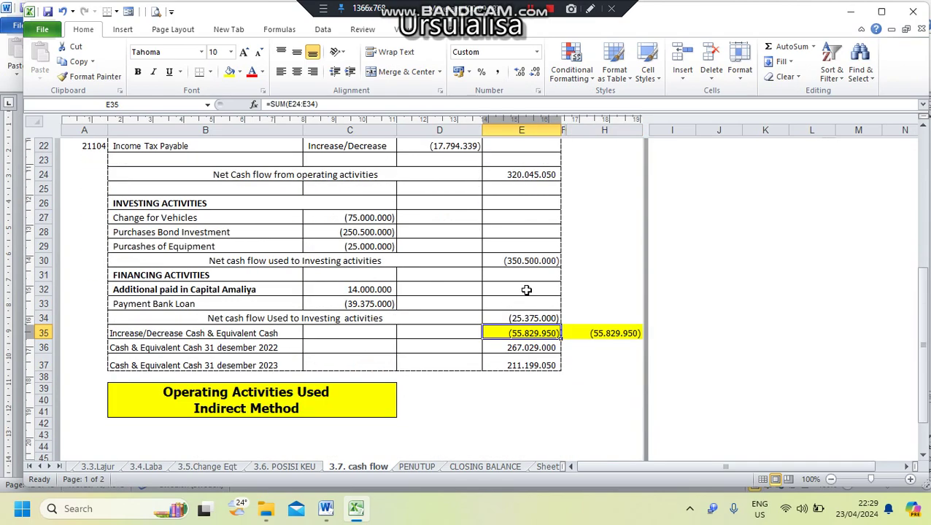